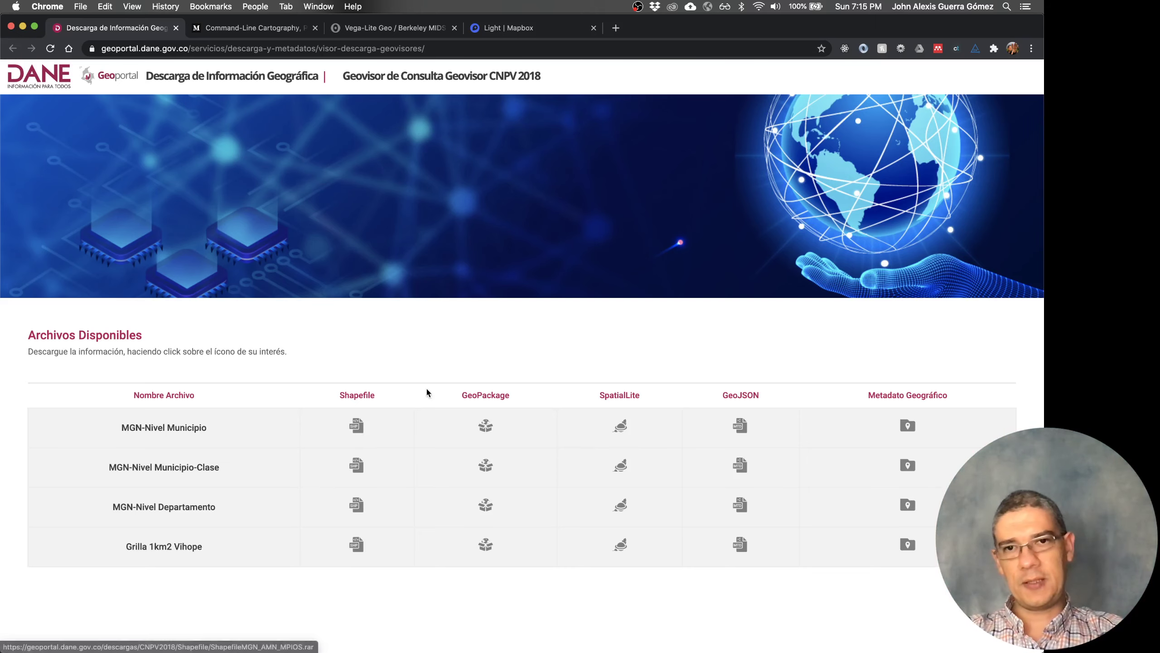
Find and launch Tableau Desktop 2020.3
key("super+Tab")
key("super+shift+Tab")
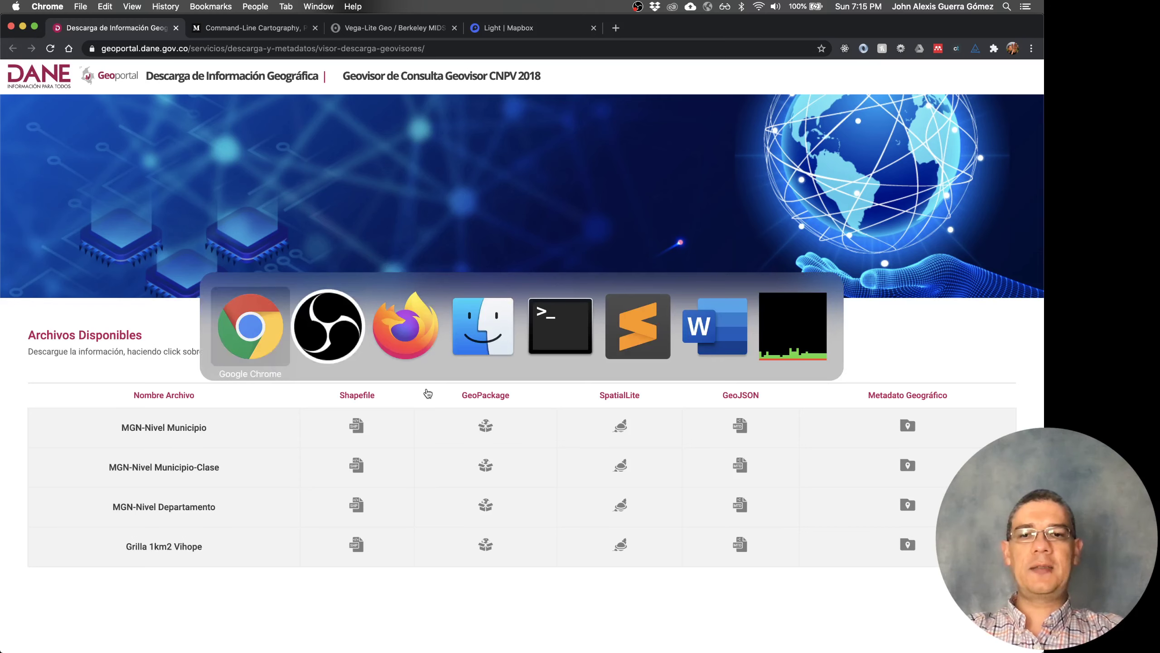
key("super+space")
type("ta")
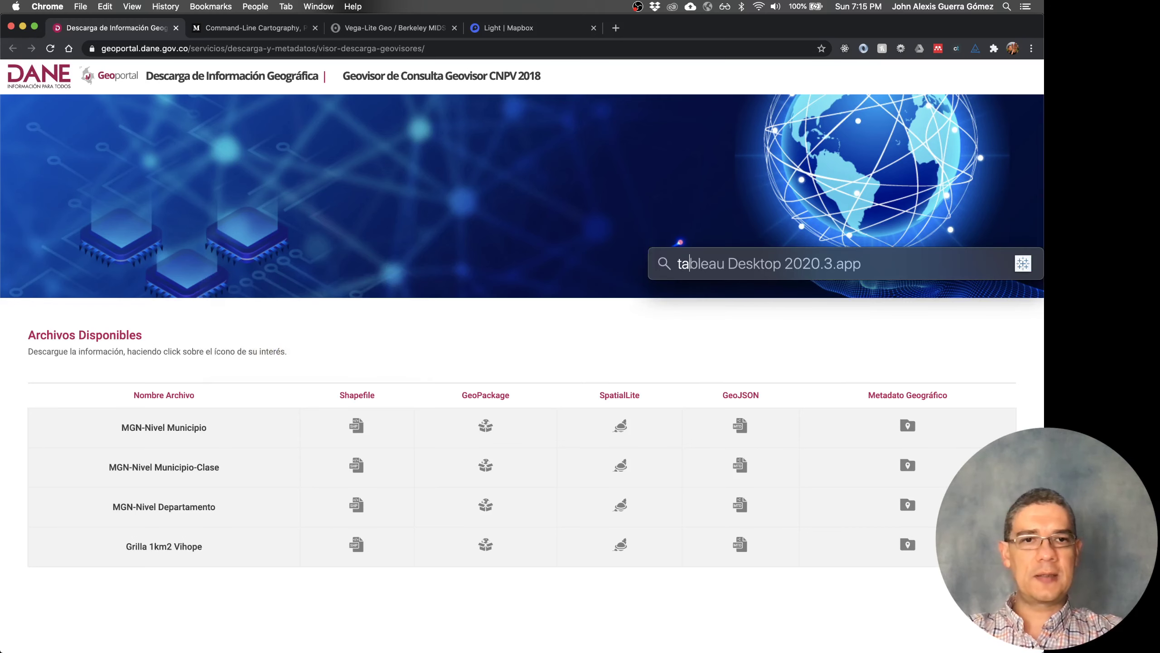
key("Return")
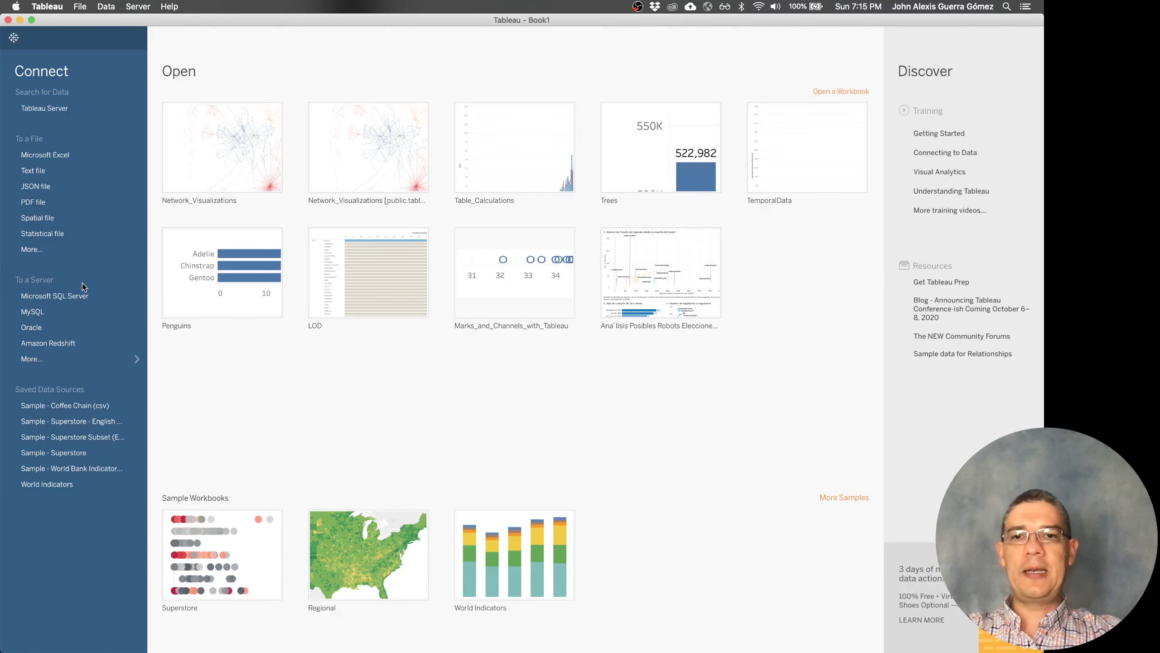
Switch to Finder and open the navioDatasets folder inside the workspace folder
key("super+Tab")
key("super+Tab")
key("super+Tab")
key("super+Tab")
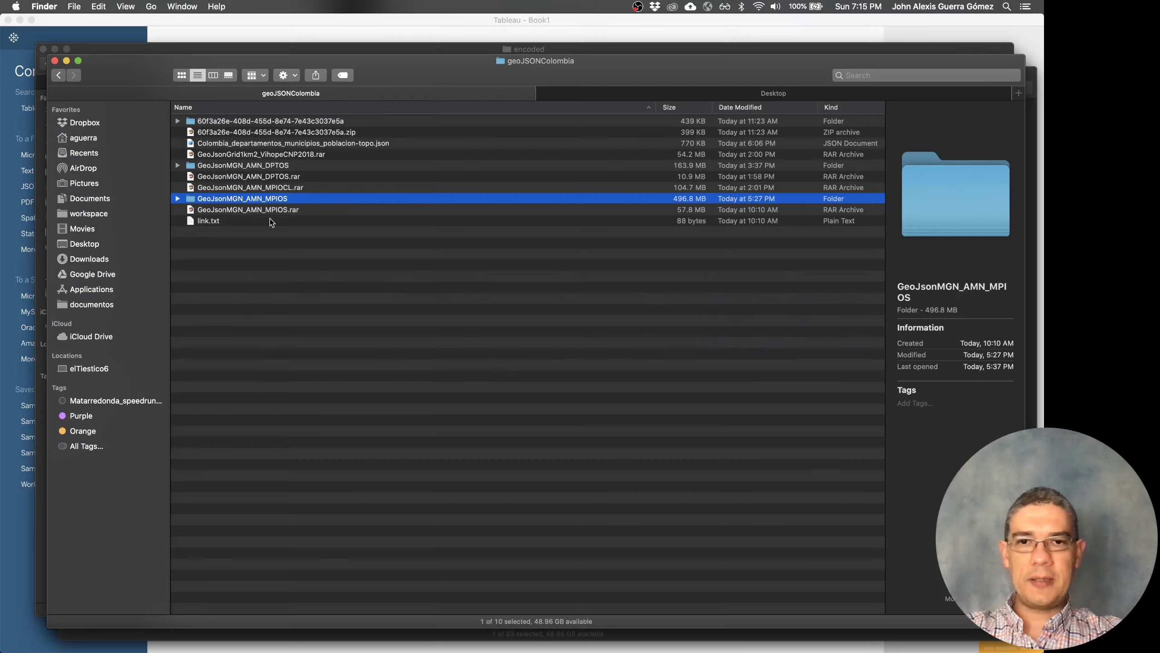
left_click(373, 146)
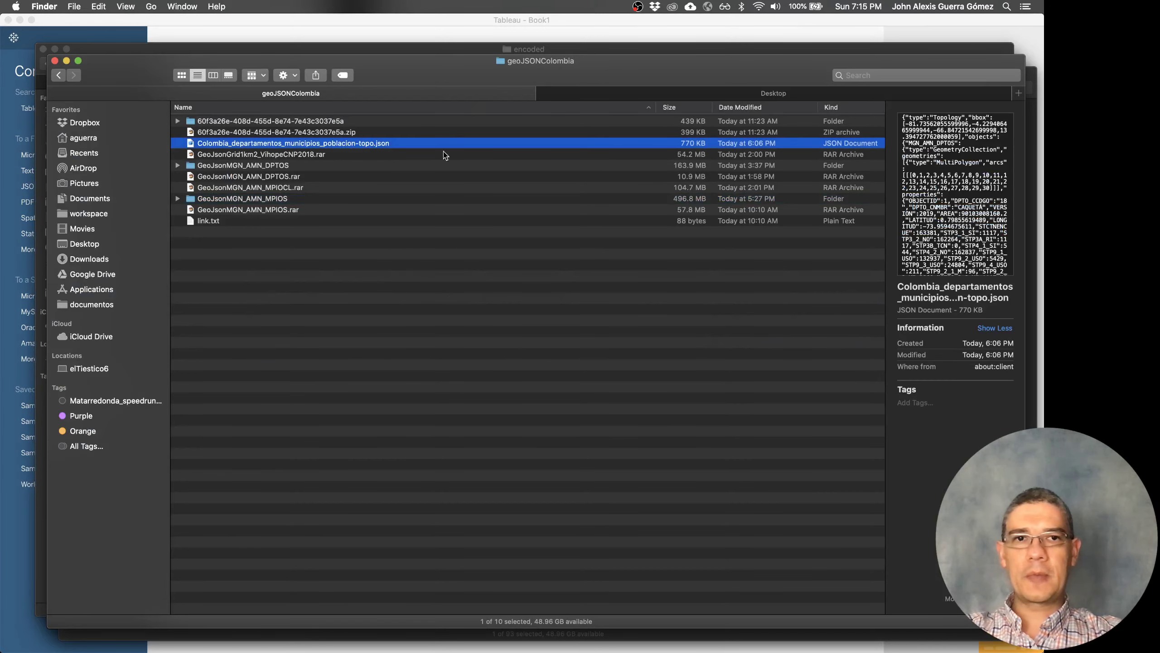
left_click(627, 92)
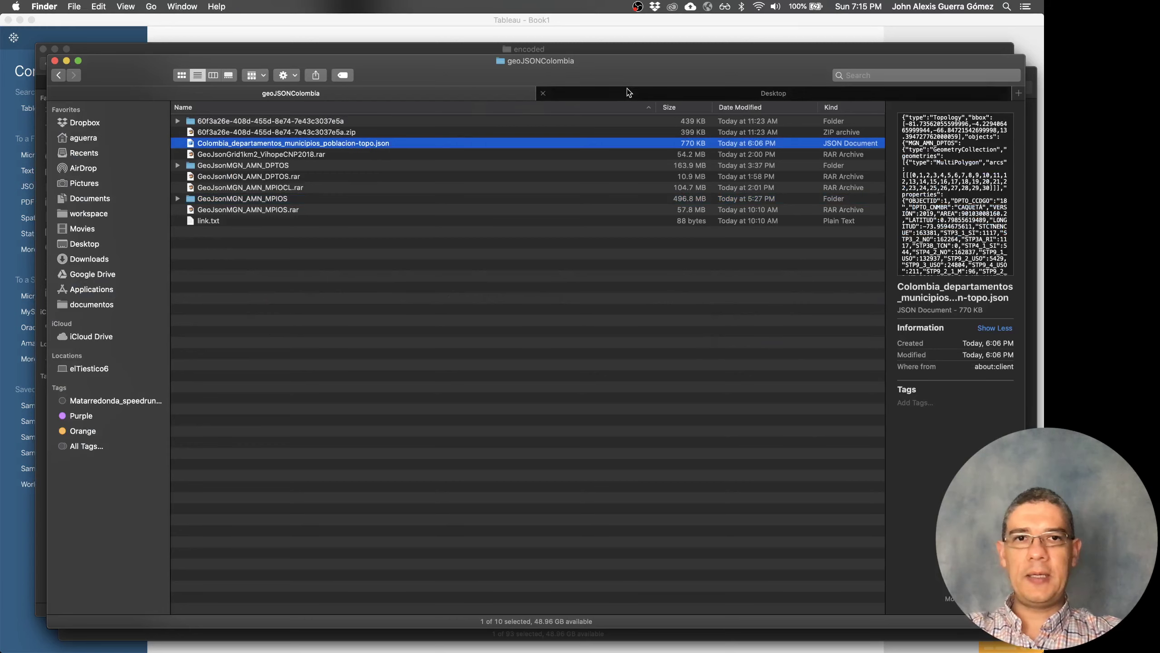
left_click(115, 211)
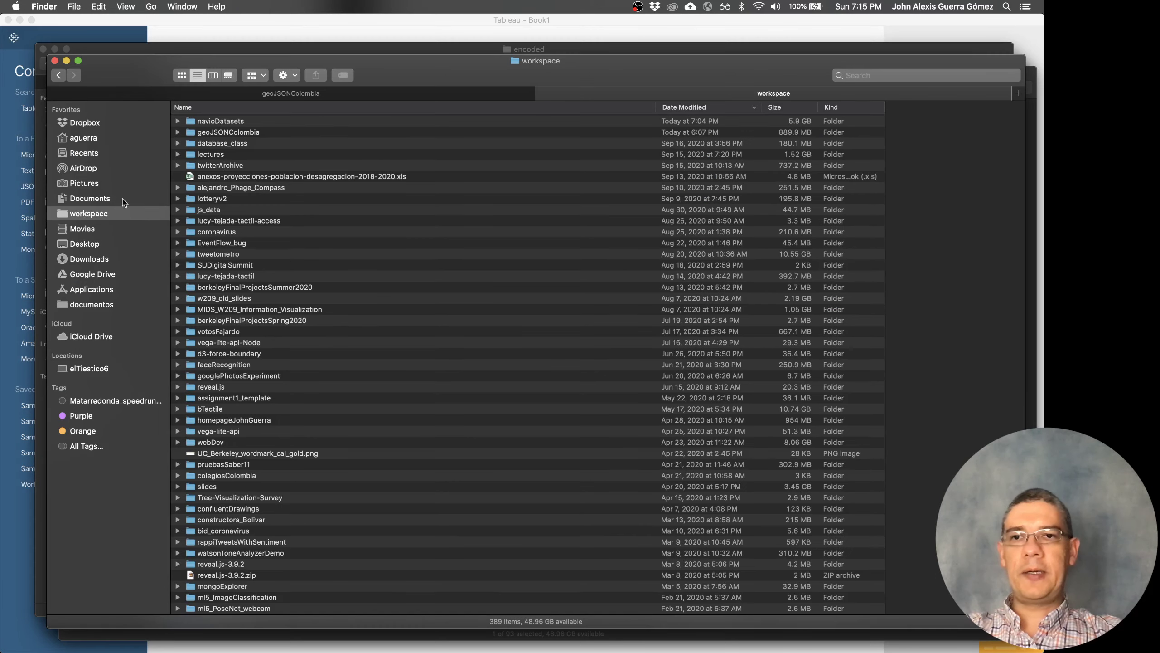
left_click(284, 122)
double_click(284, 122)
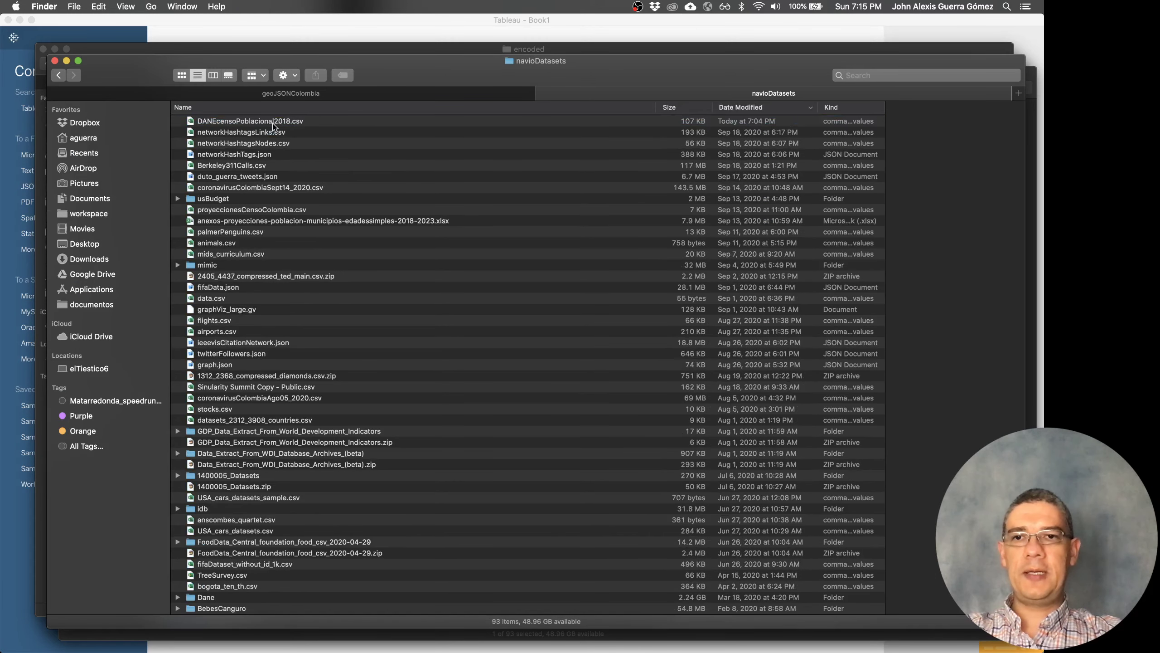
Load DANEcensoPoblacional2018.csv from the folder into Tableau as the data source
left_click(273, 123)
left_click(304, 208, "shift")
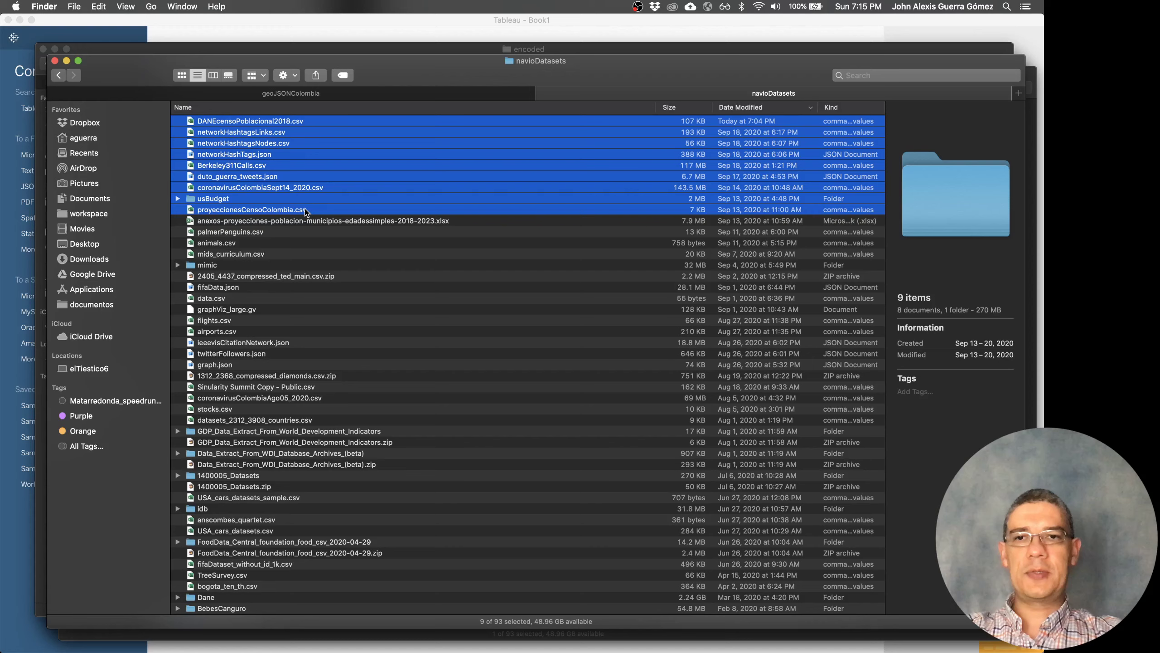
left_click(319, 299)
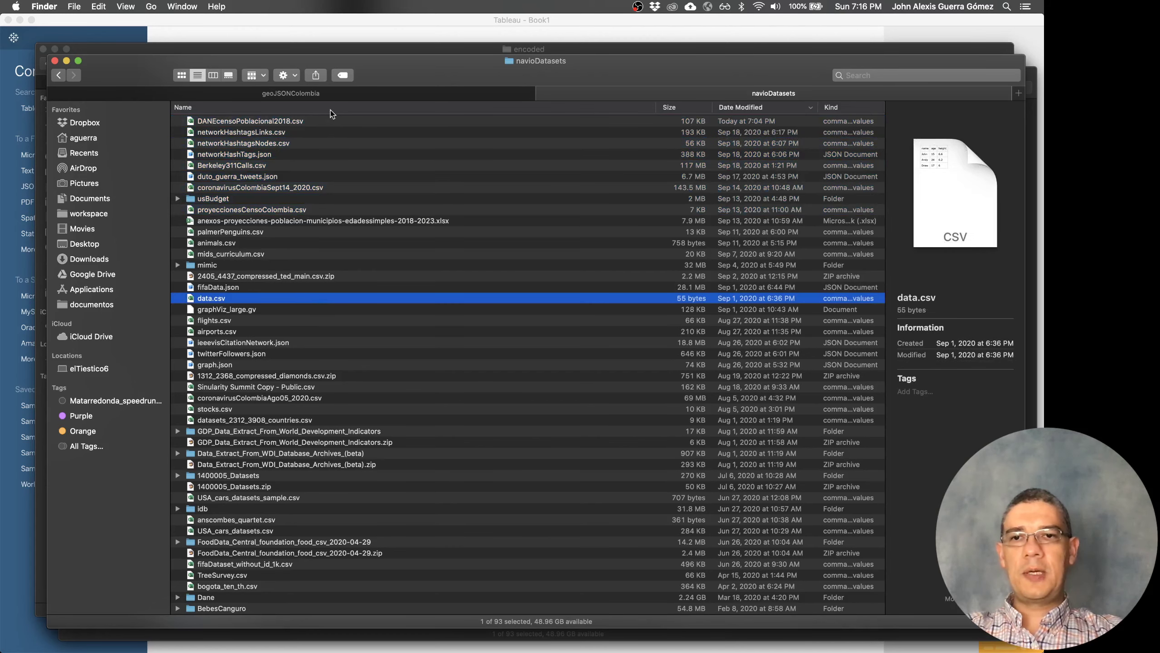
left_click(311, 122)
left_click_drag(273, 126, 422, 350)
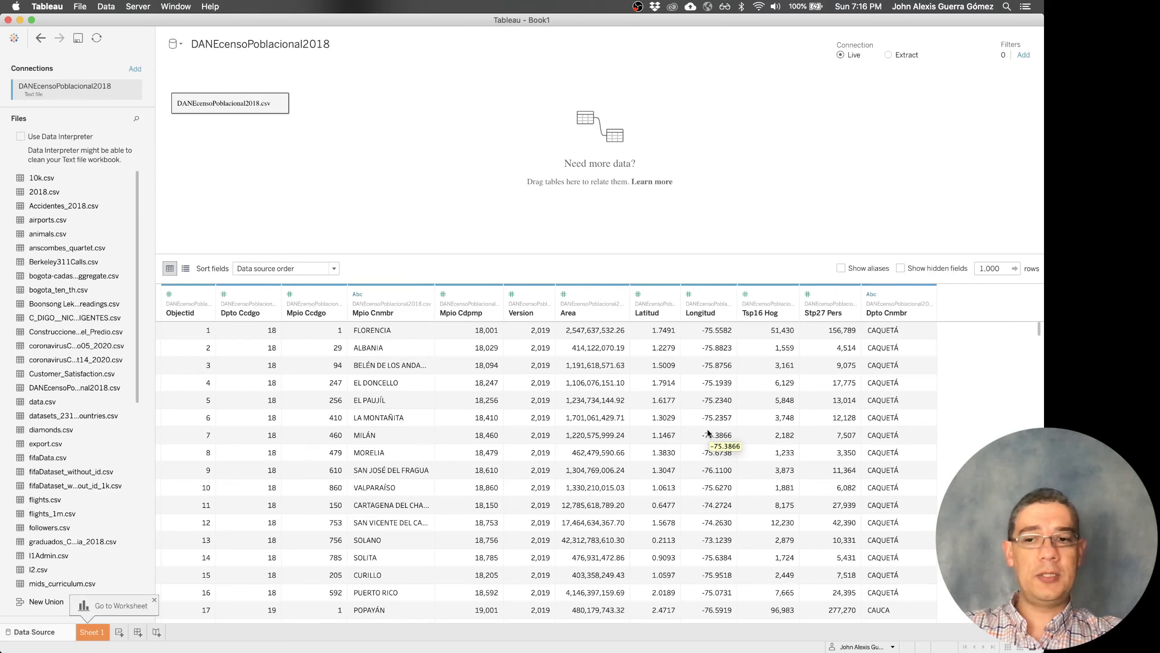
On Sheet 1, plot Longitud on columns against Latitud on rows with measure aggregation turned off
left_click(93, 633)
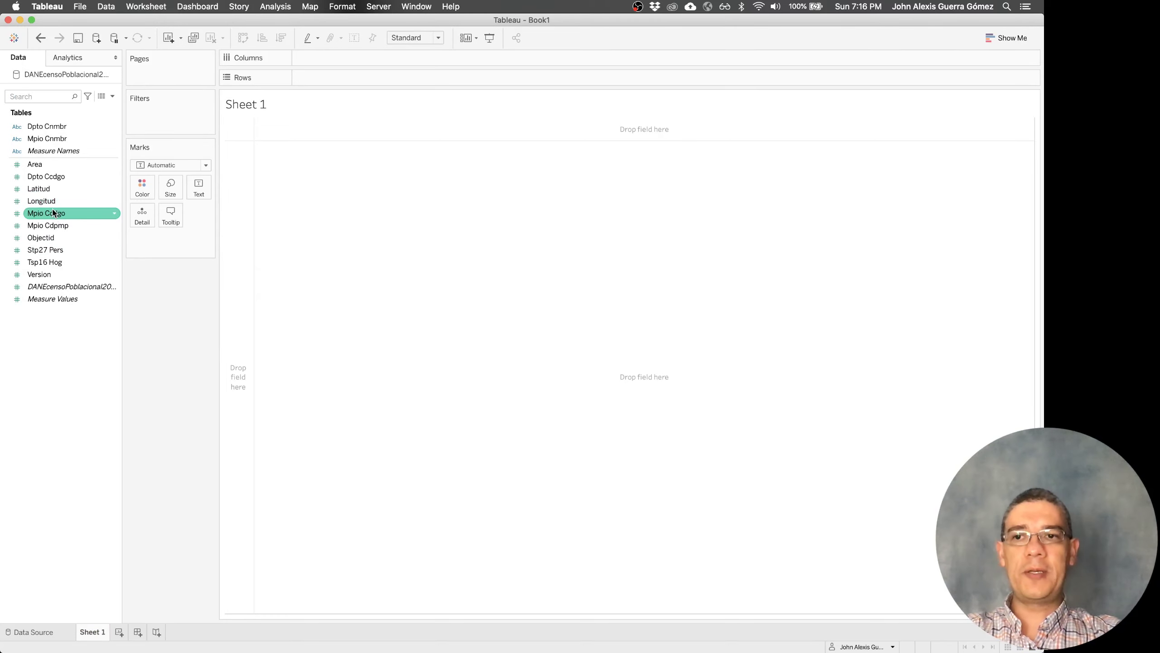
left_click_drag(51, 203, 317, 76)
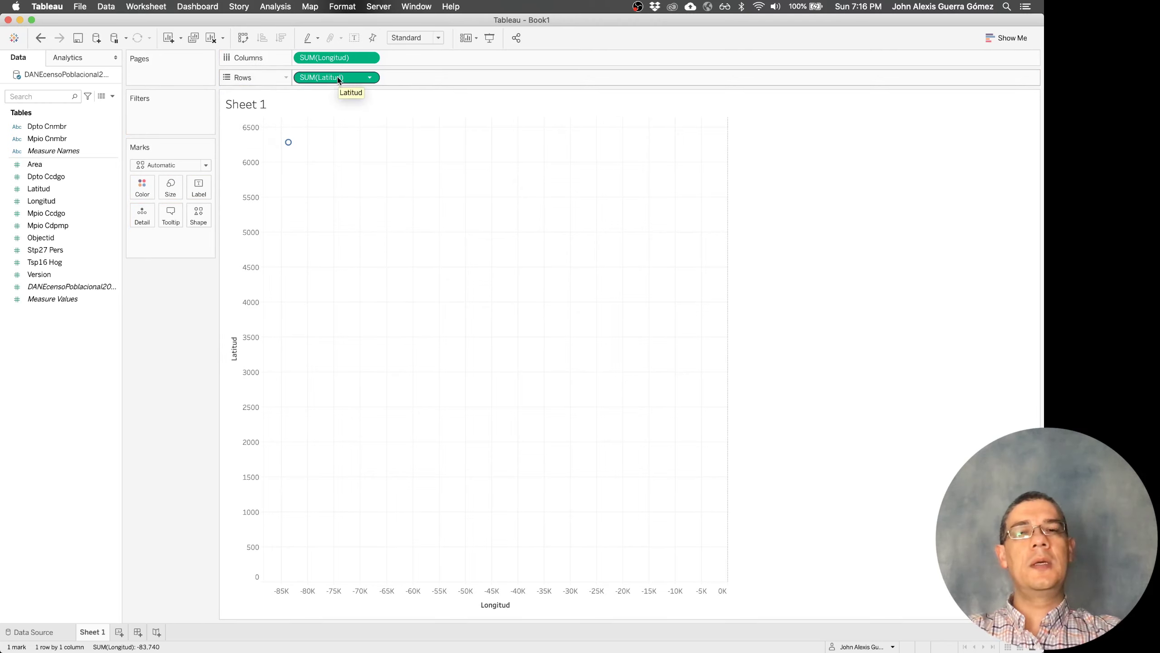
left_click(272, 8)
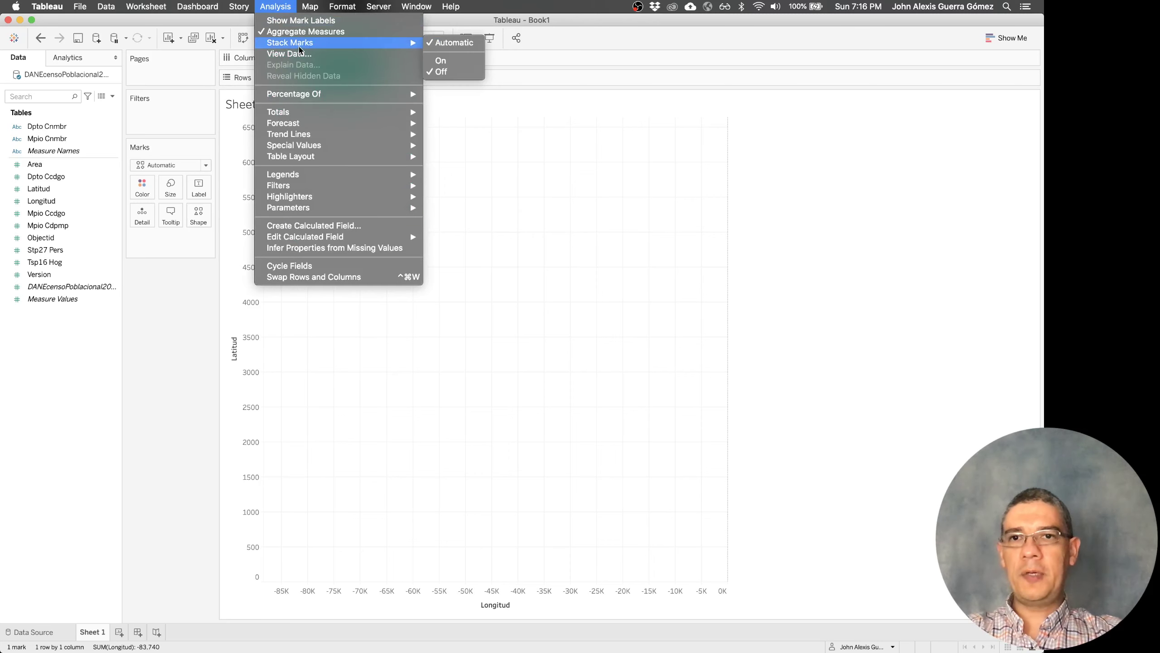
left_click(310, 32)
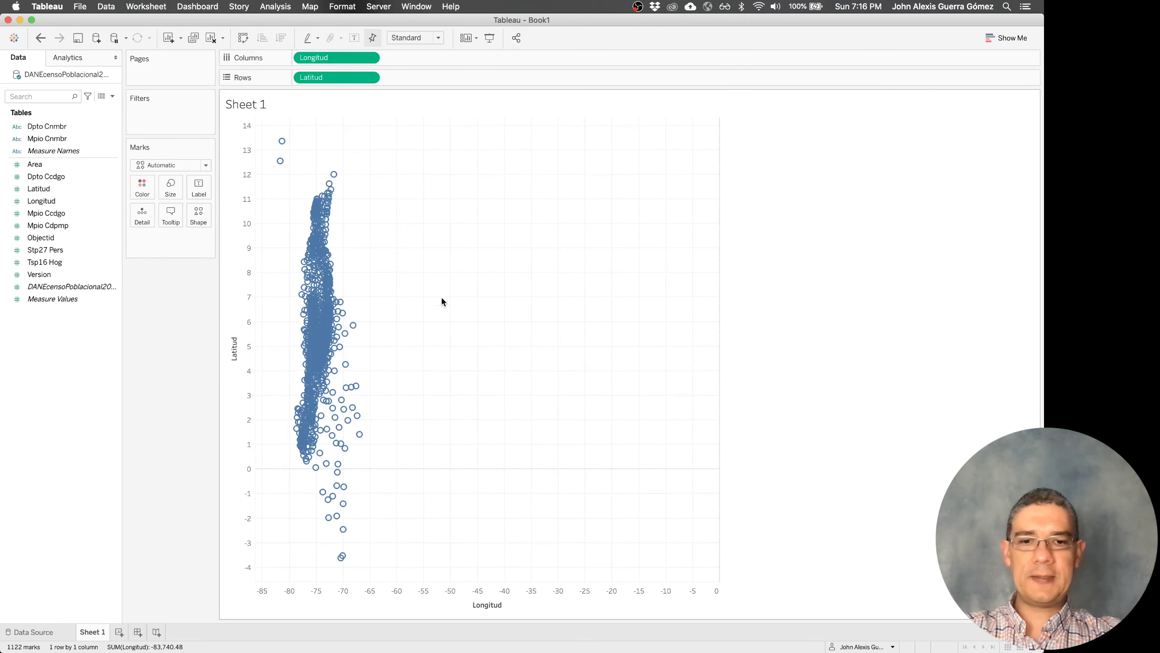
Exclude zero from the Longitud axis range of the scatter plot
right_click(497, 610)
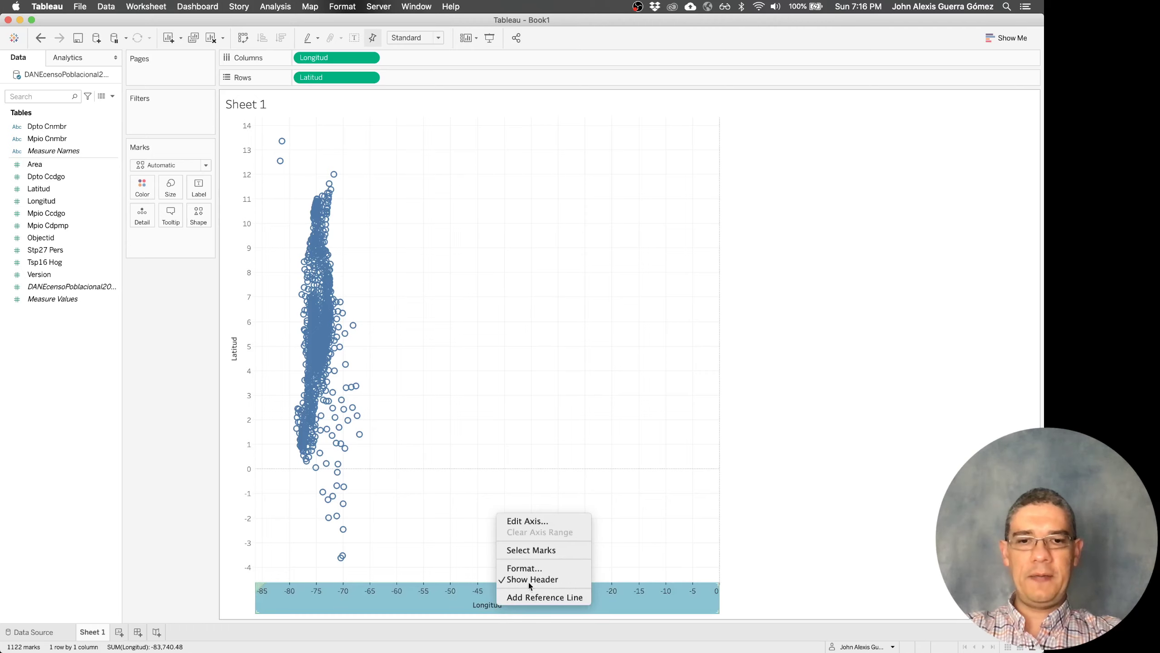
left_click(559, 521)
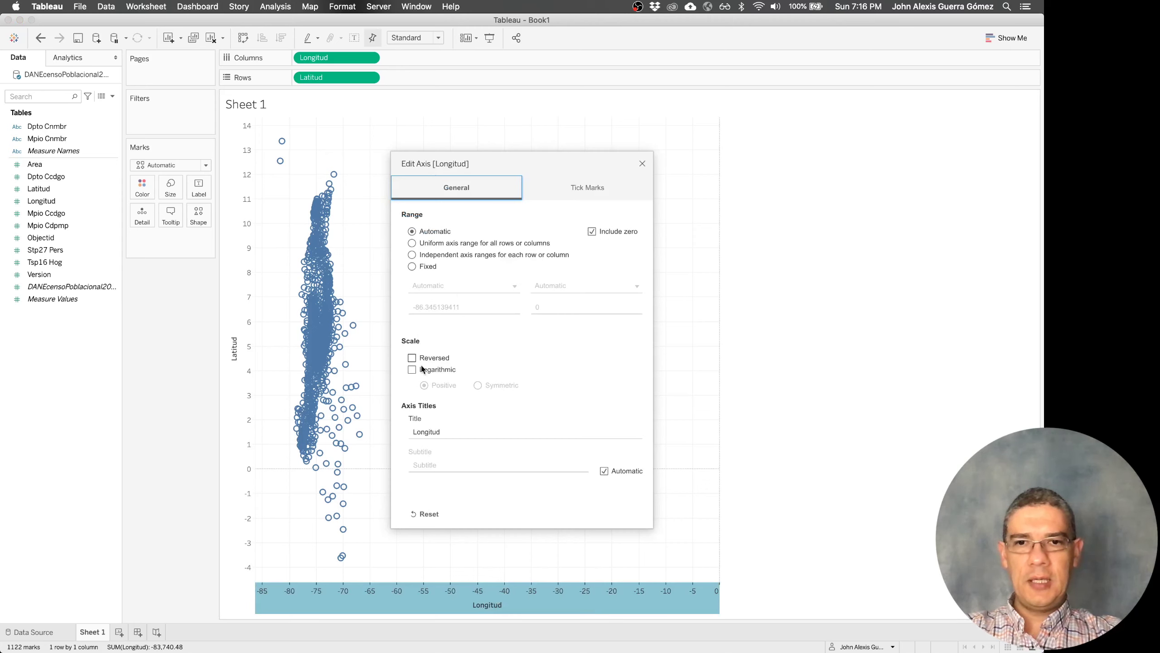
left_click(592, 231)
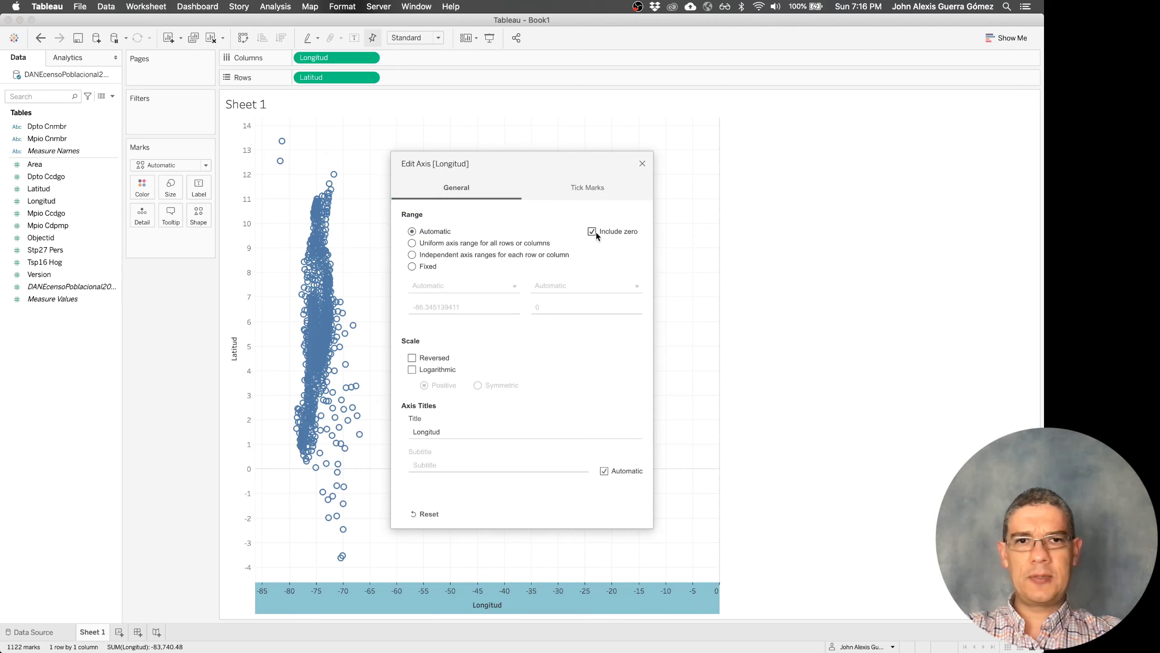
left_click(642, 164)
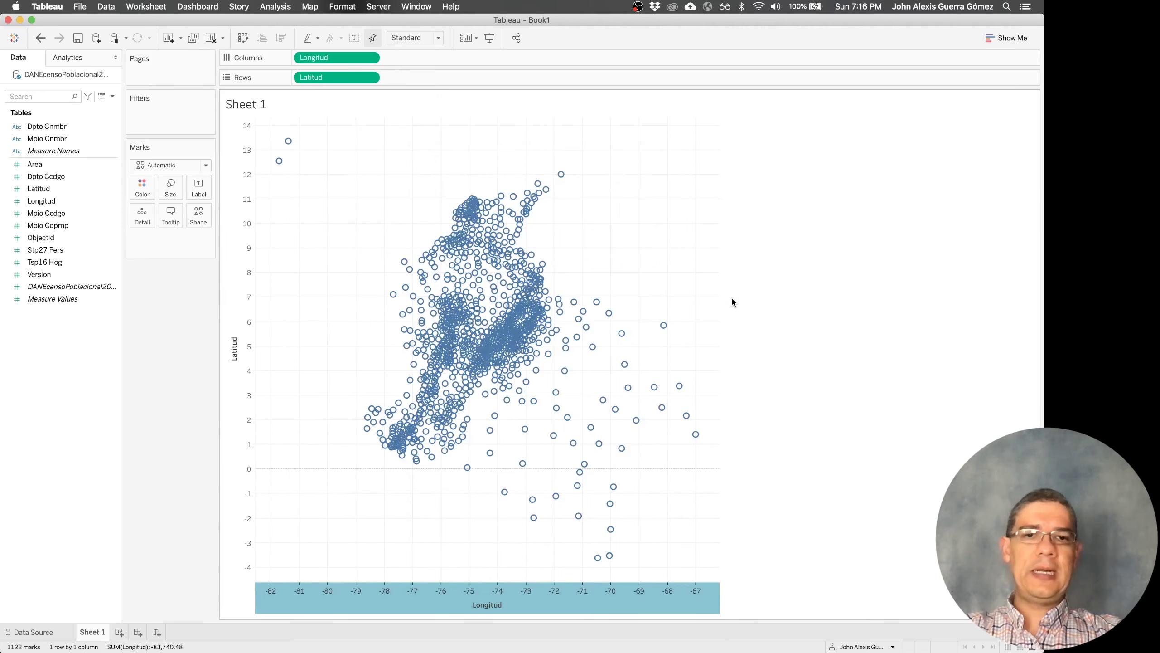
mouse_move(499, 325)
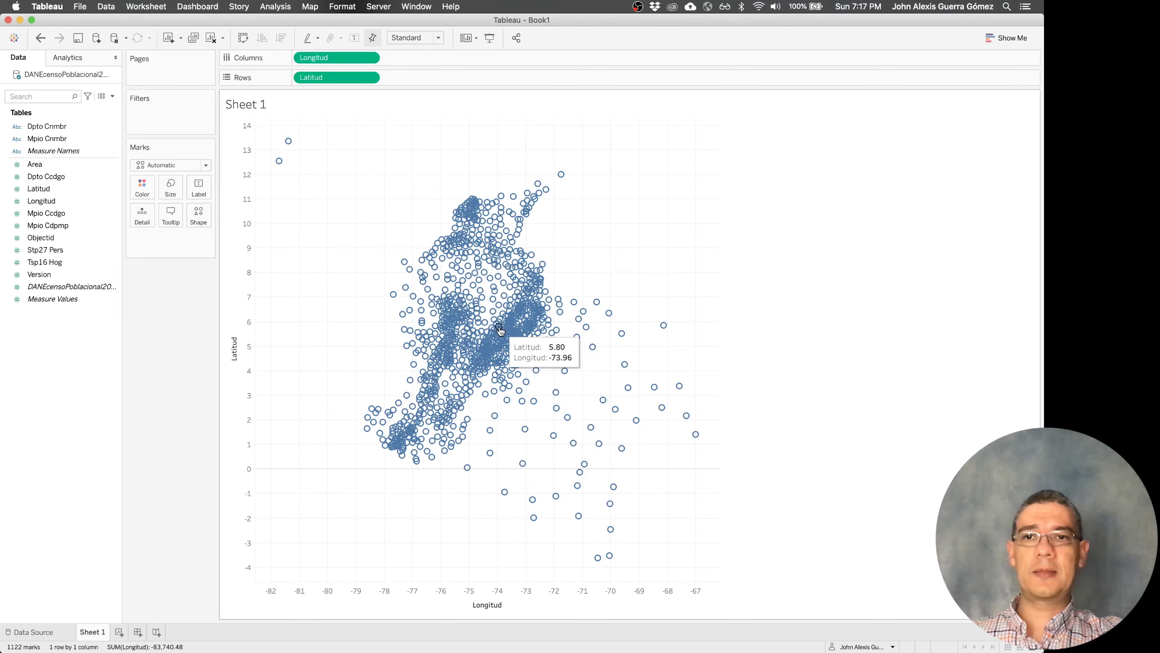
Assign the Longitude geographic role to the Longitud field
left_click(73, 201)
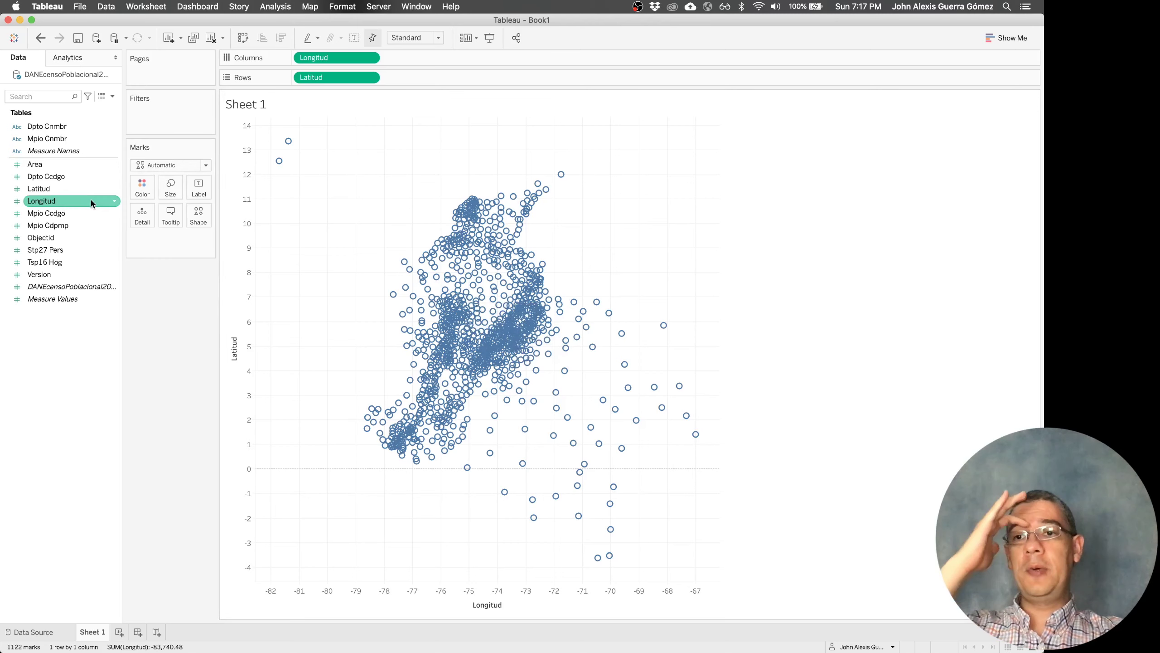
right_click(62, 203)
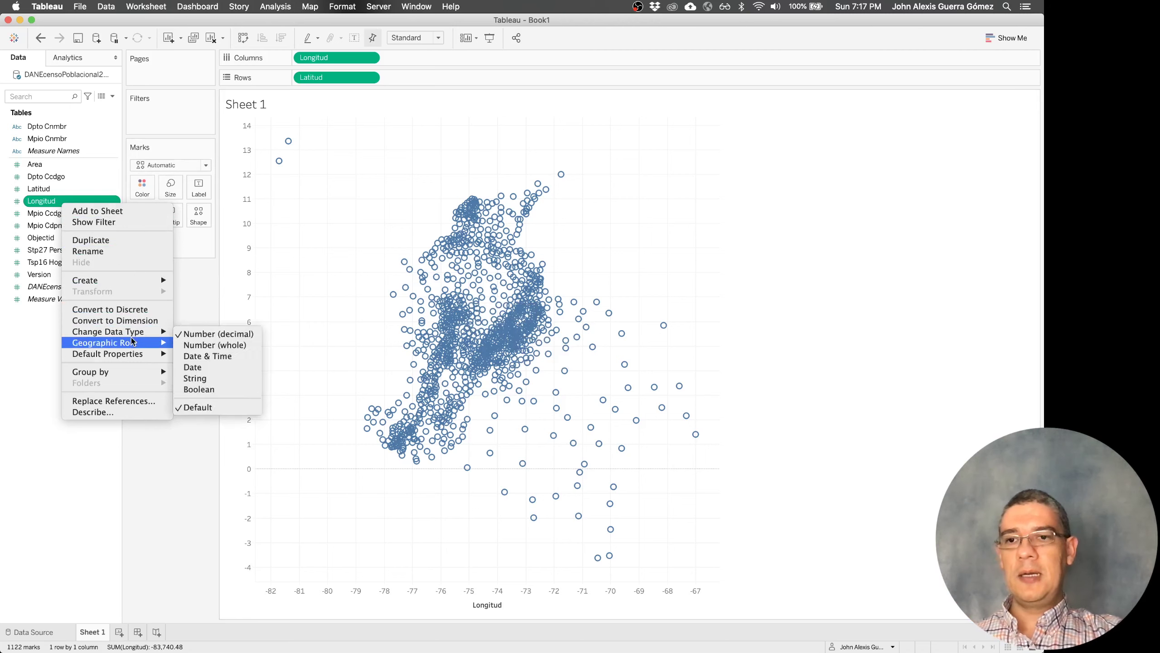
mouse_move(131, 348)
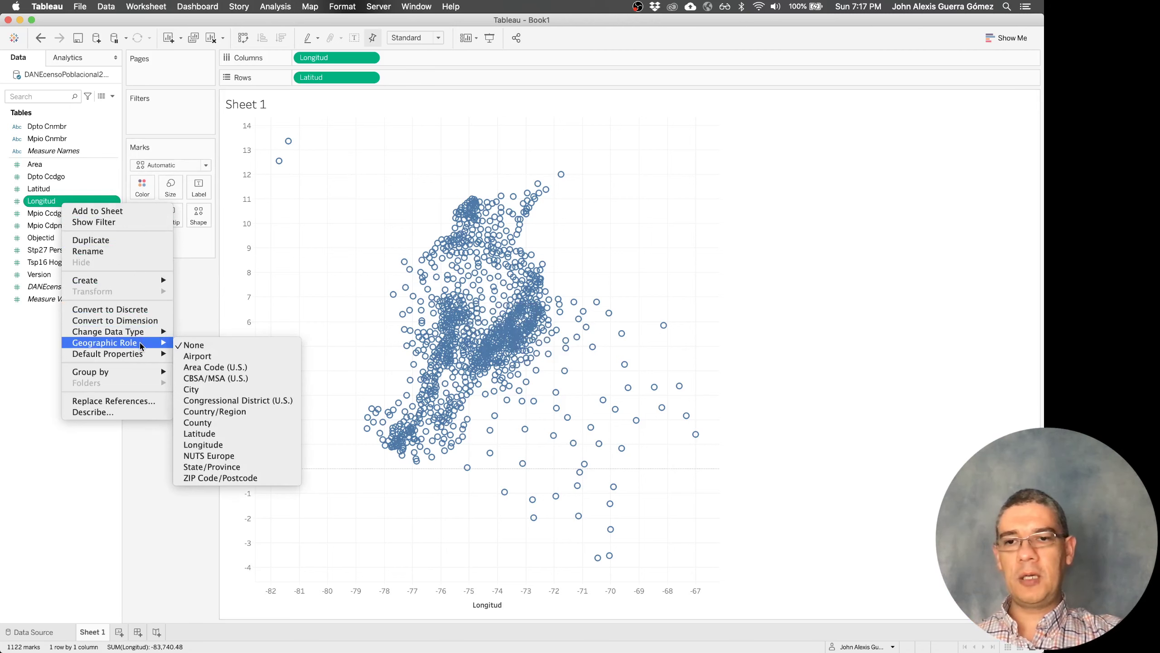
left_click(222, 445)
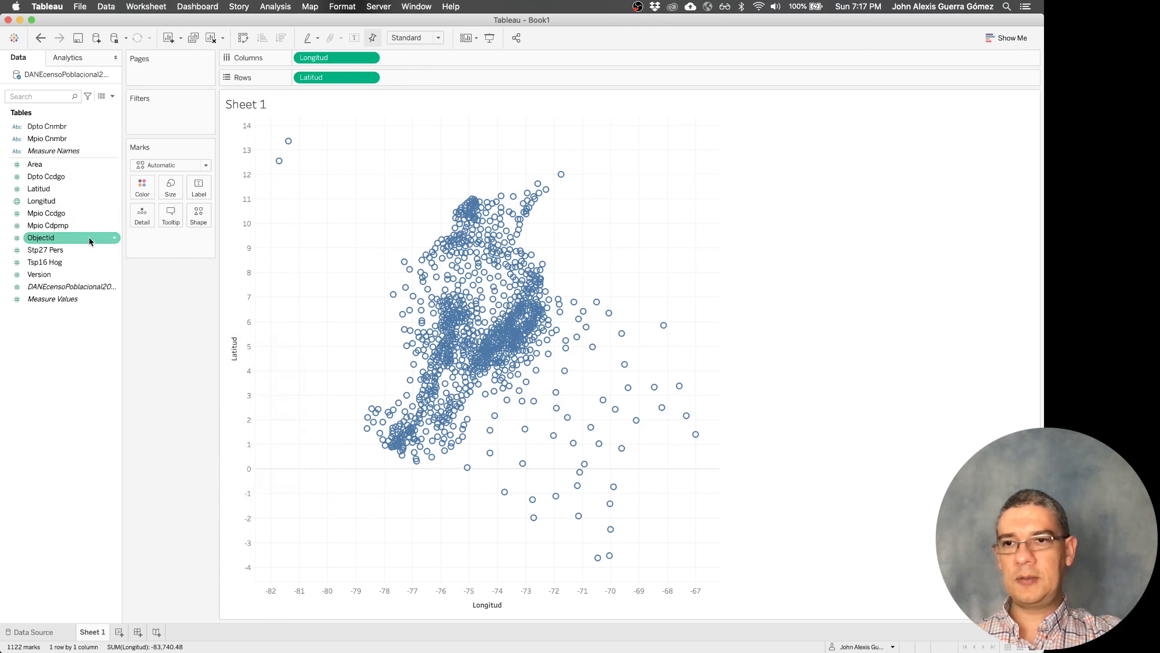
Assign the Latitude geographic role to the Latitud field
left_click(83, 195)
right_click(88, 192)
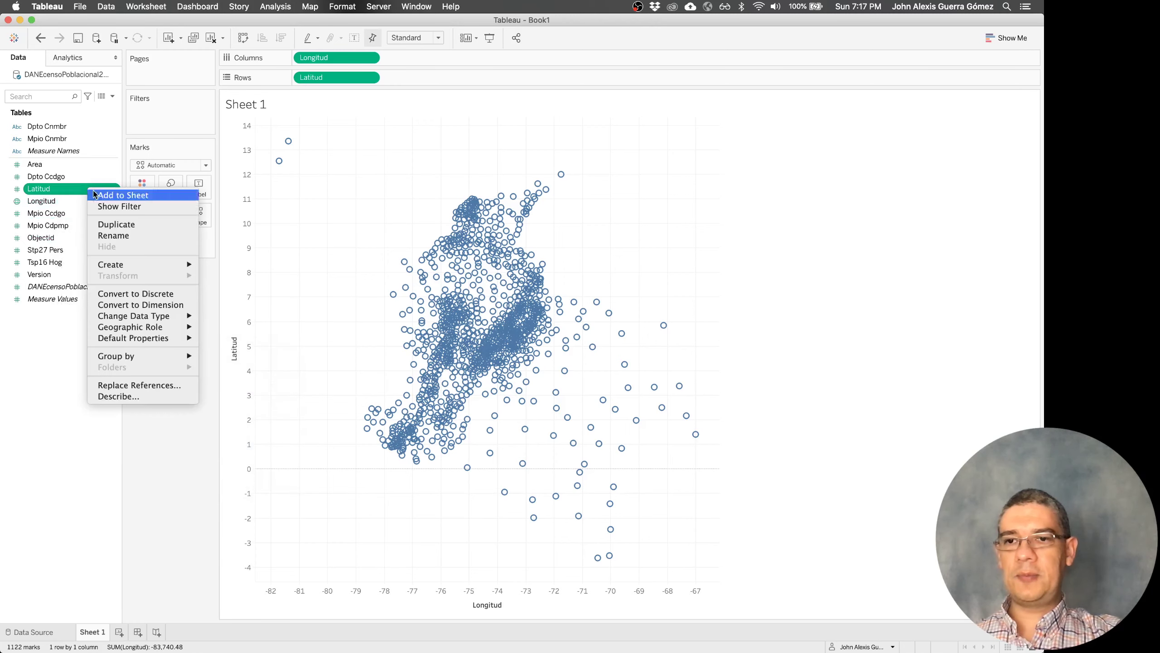
mouse_move(163, 327)
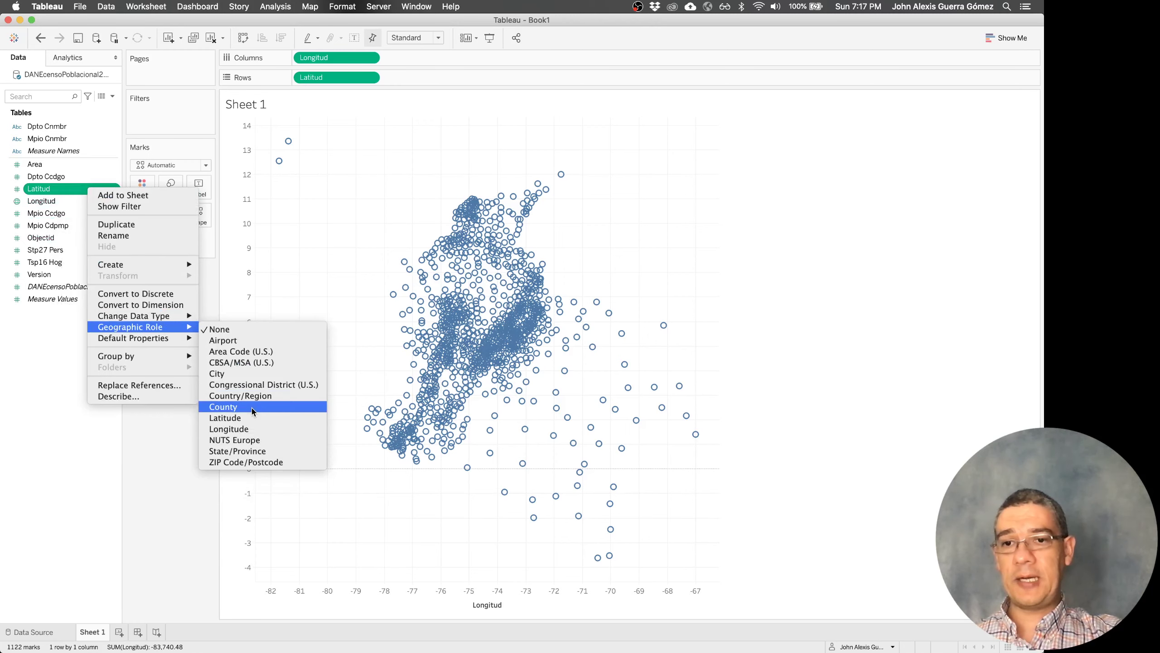
left_click(247, 417)
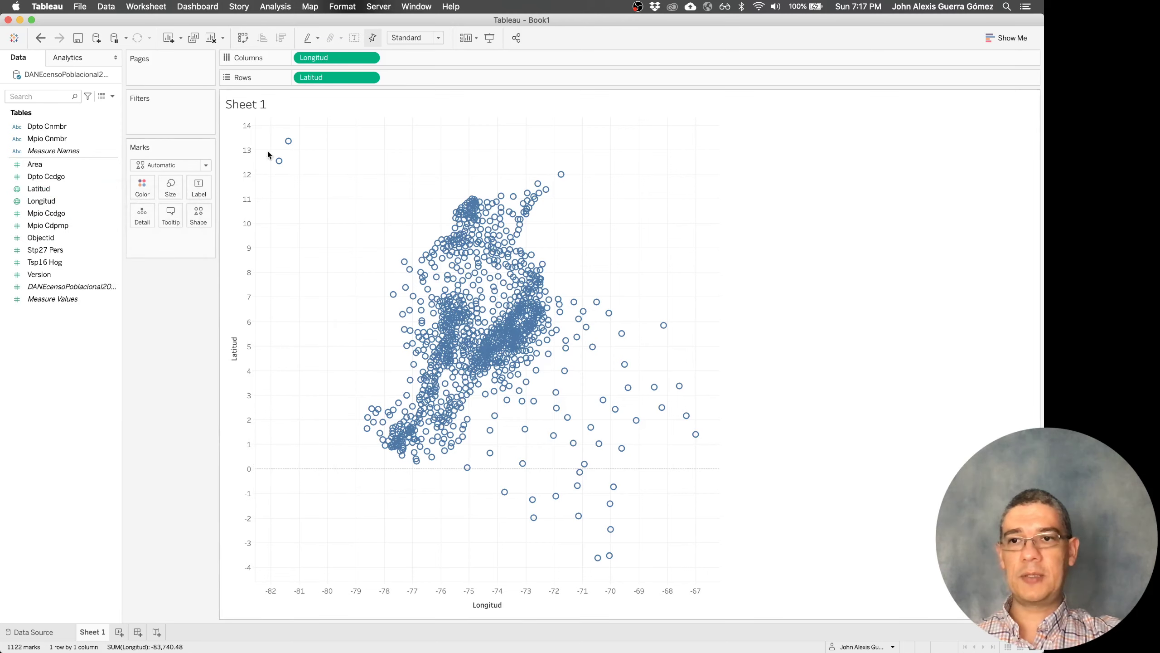
Remove Latitud and Longitud from the sheet and add both fields again to plot the points on a map
left_click_drag(320, 77, 106, 478)
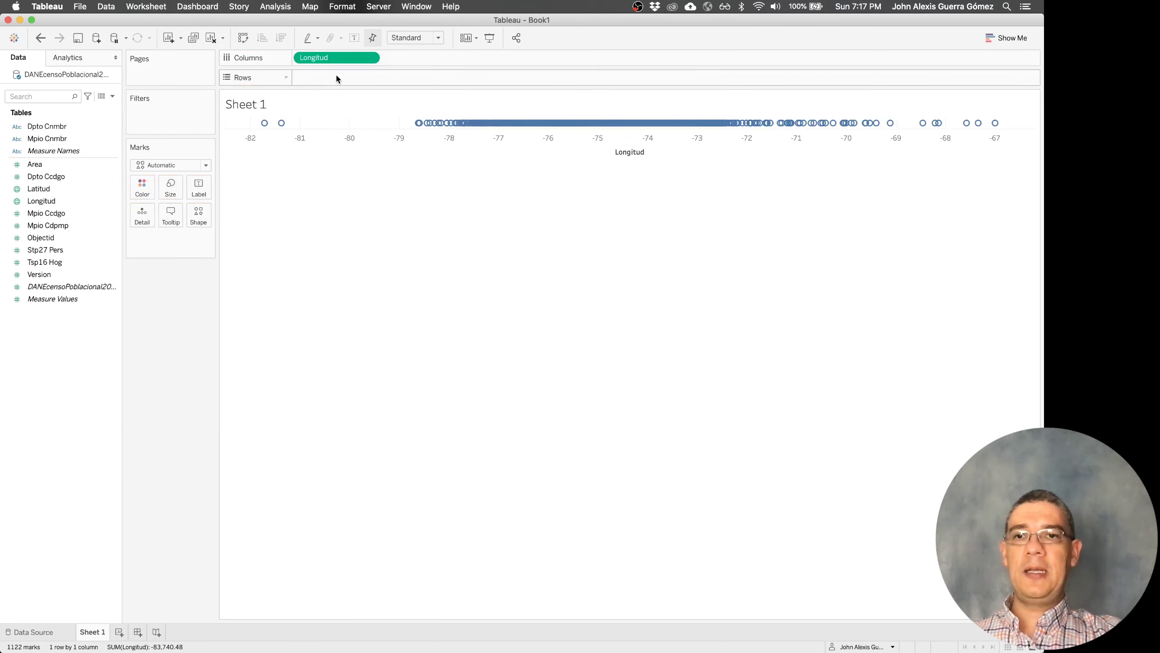
left_click_drag(334, 57, 178, 370)
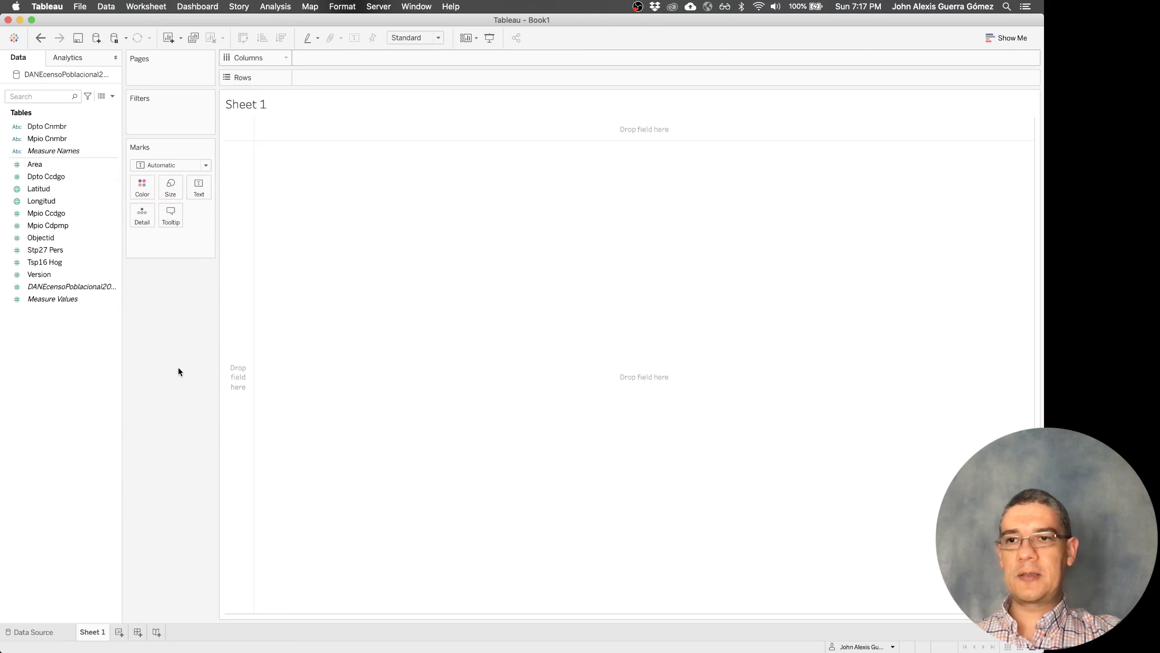
double_click(37, 200)
left_click(47, 194)
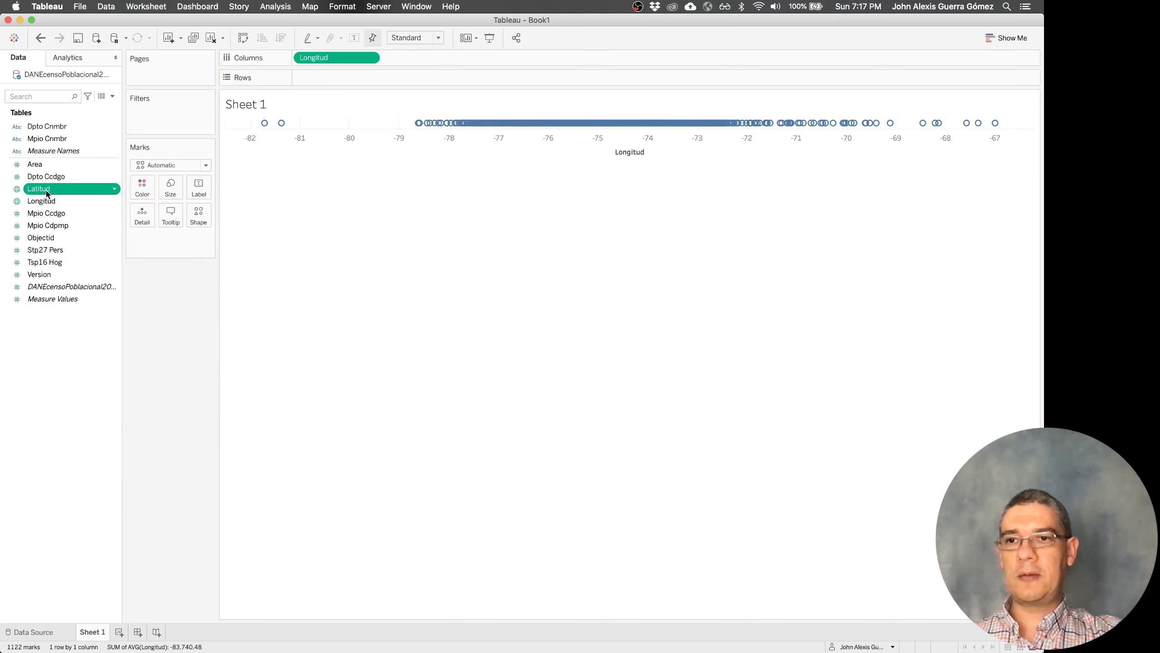
double_click(47, 193)
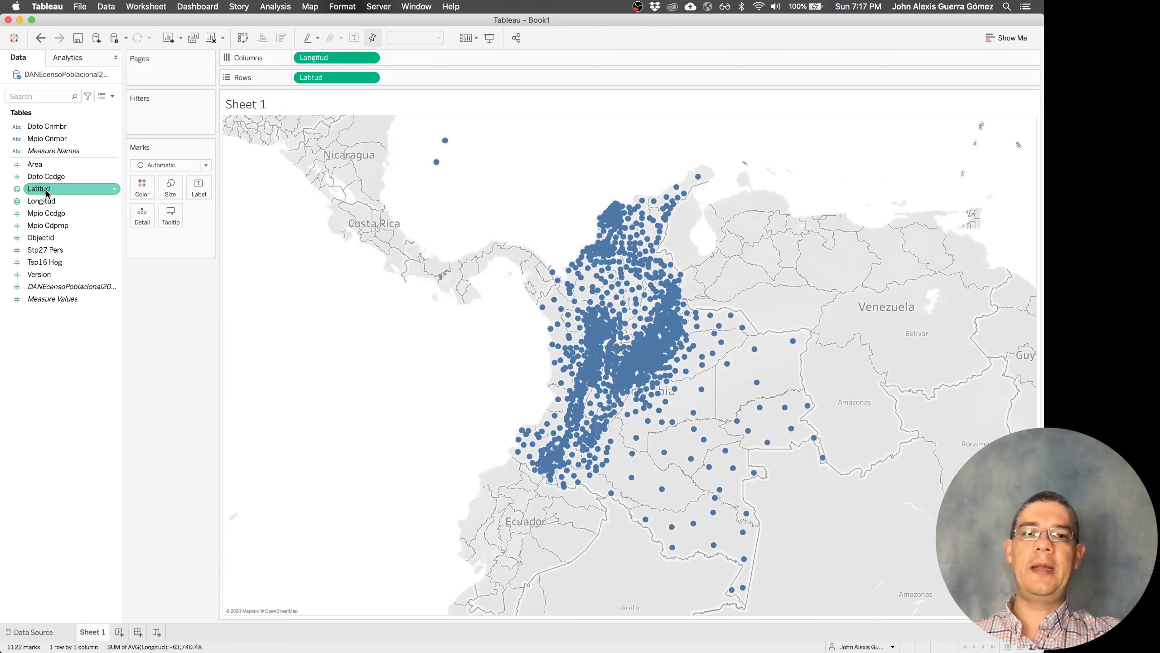
mouse_move(566, 425)
left_click_drag(445, 437, 365, 383)
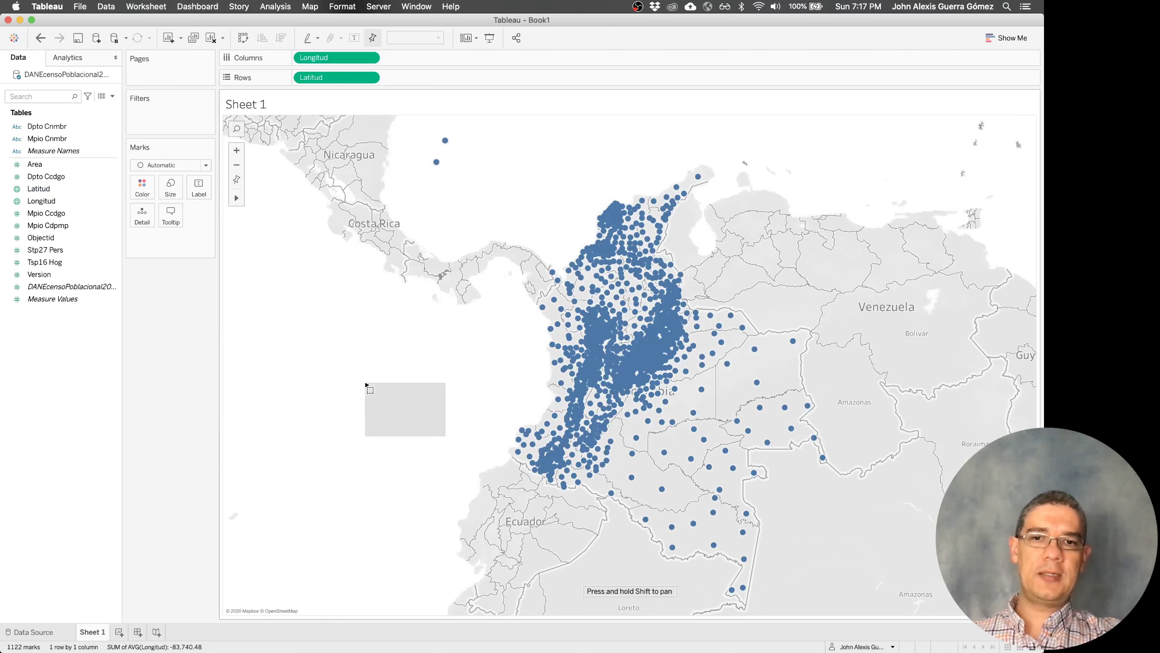
scroll(432, 428, "up", 3)
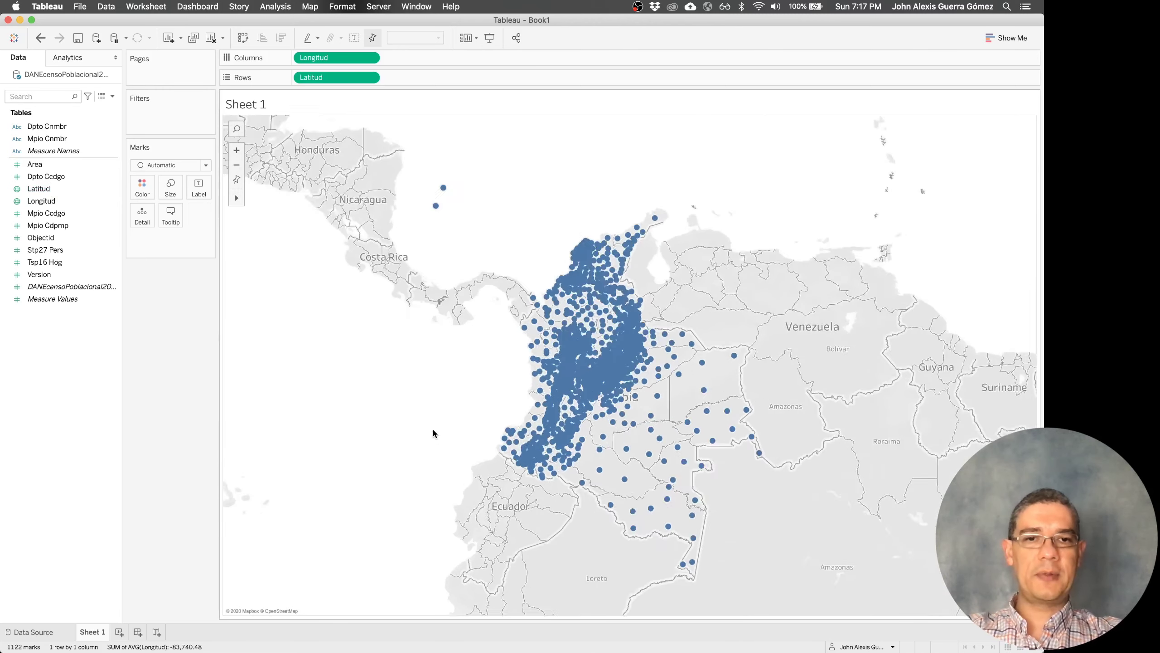
left_click_drag(456, 442, 397, 432)
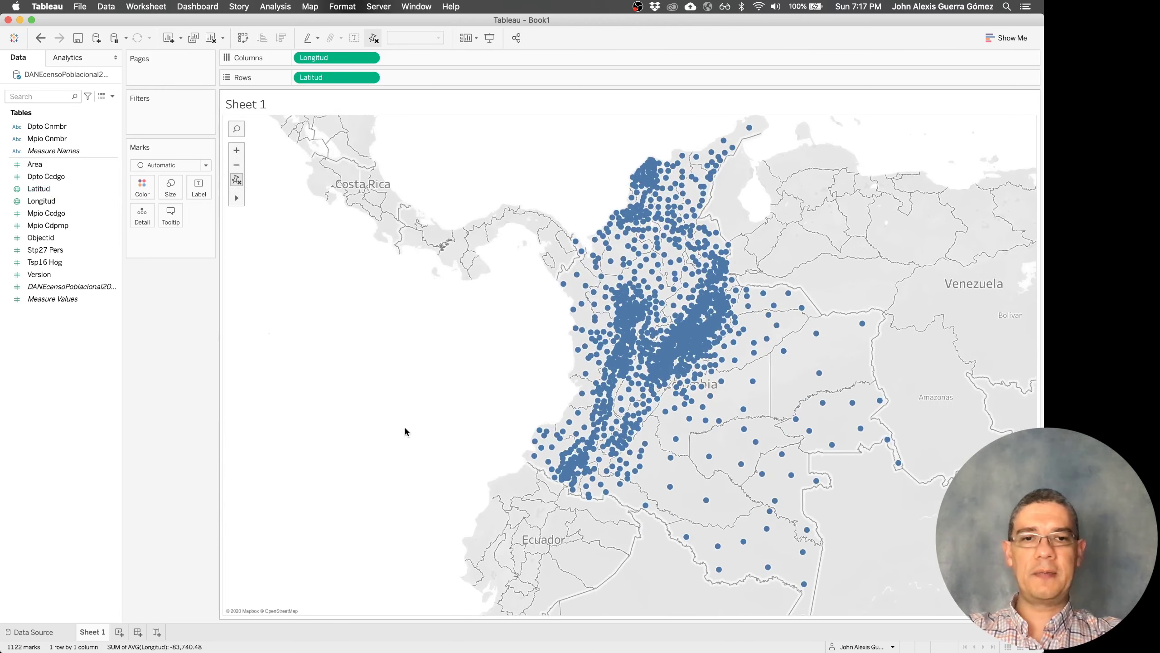
left_click_drag(467, 425, 290, 402)
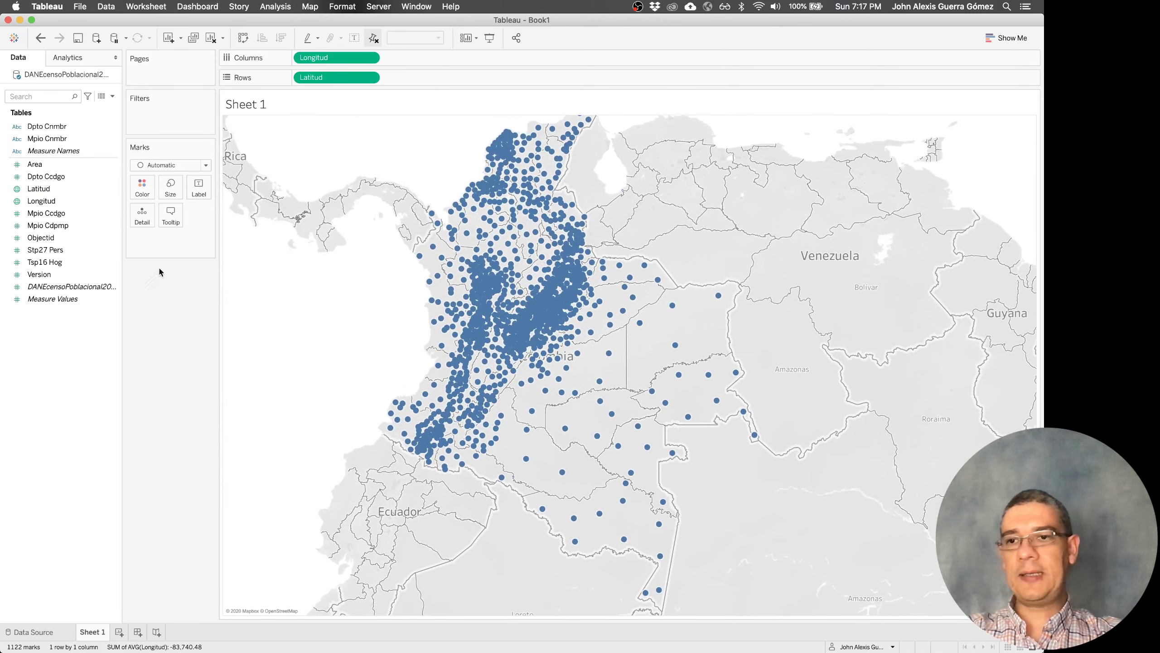
Size and color the municipality points on the map by the Stp27 Pers field
left_click_drag(45, 249, 173, 195)
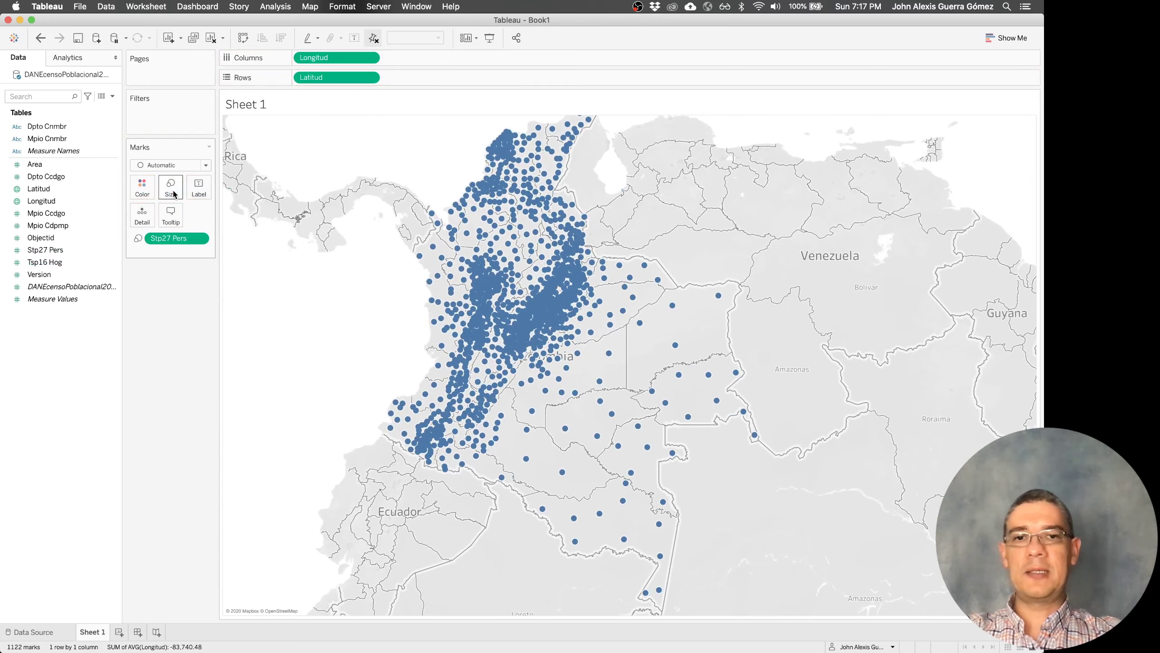
left_click(169, 191)
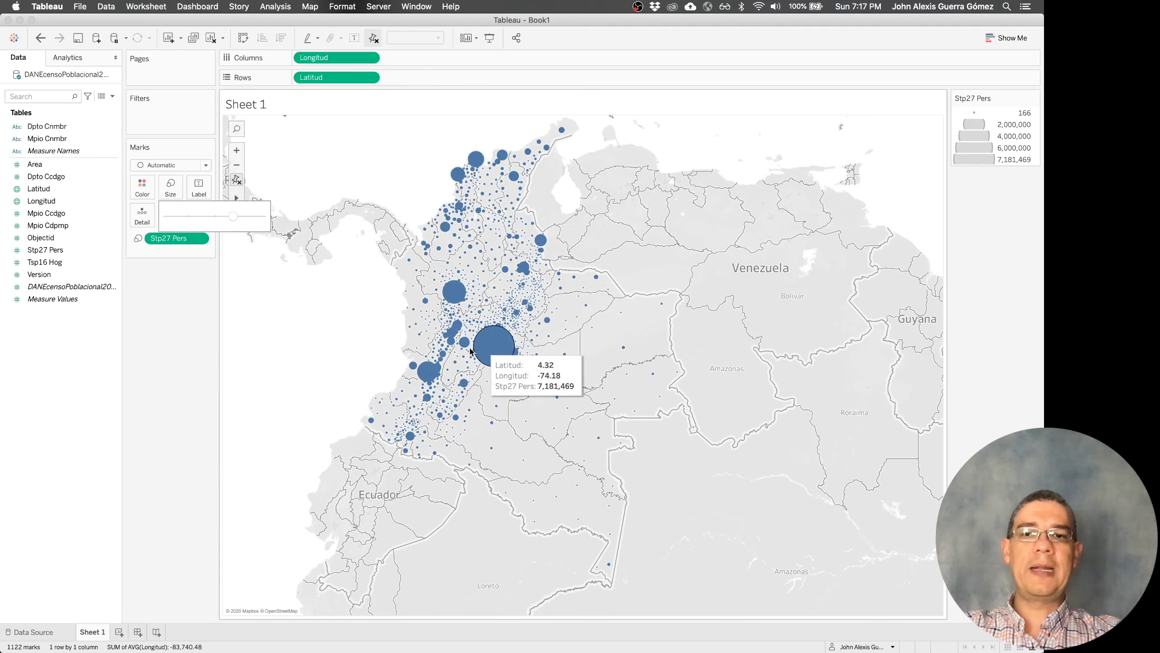
left_click(101, 224)
left_click_drag(183, 238, 142, 188)
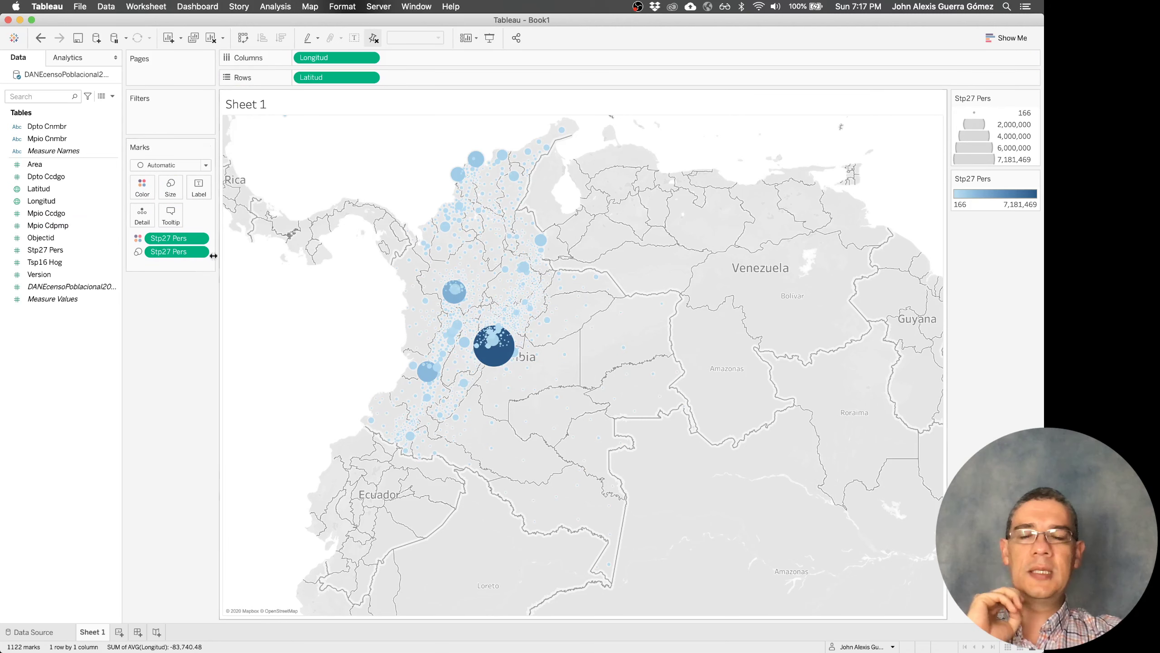
left_click(200, 253)
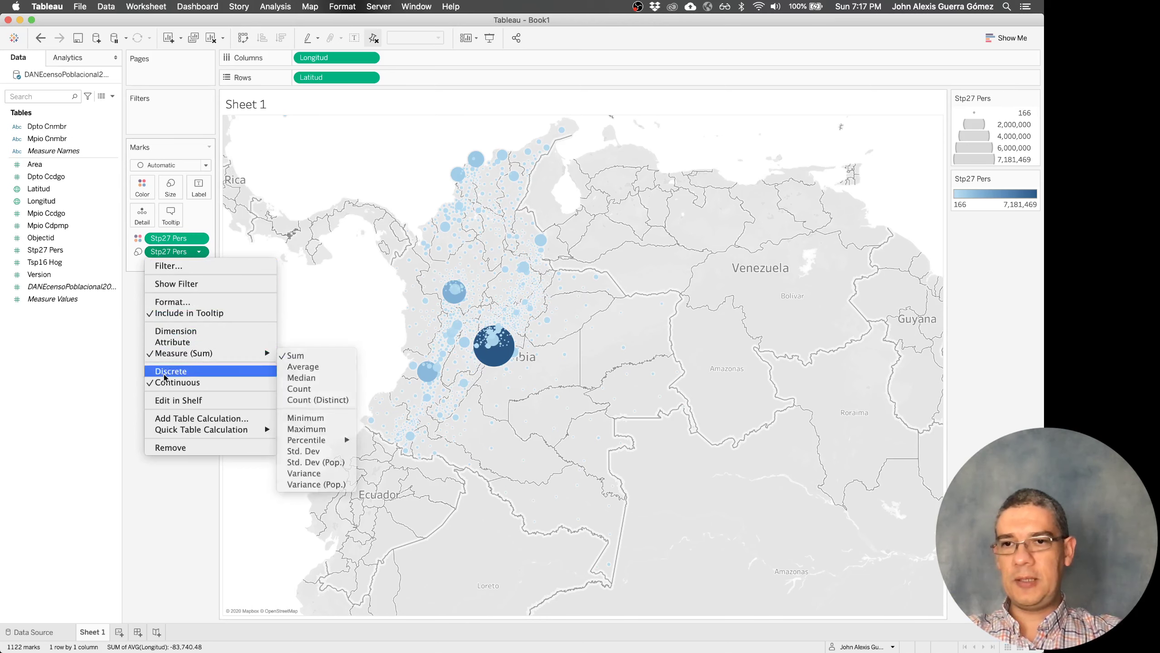
left_click(132, 393)
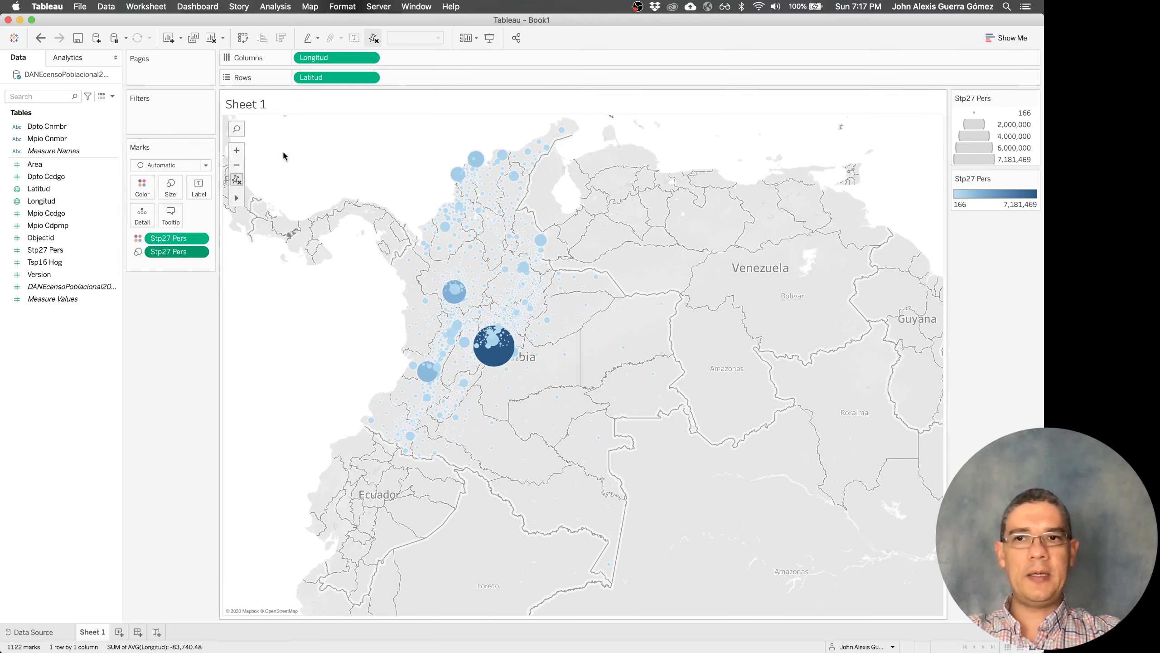
left_click(200, 238)
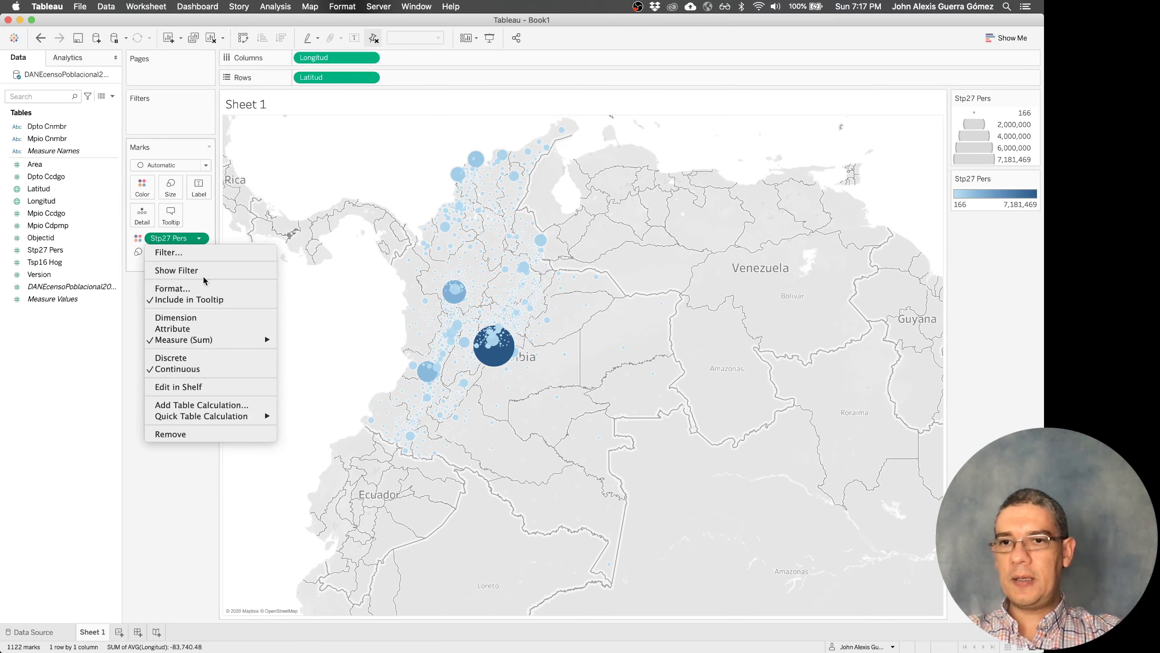
left_click(355, 349)
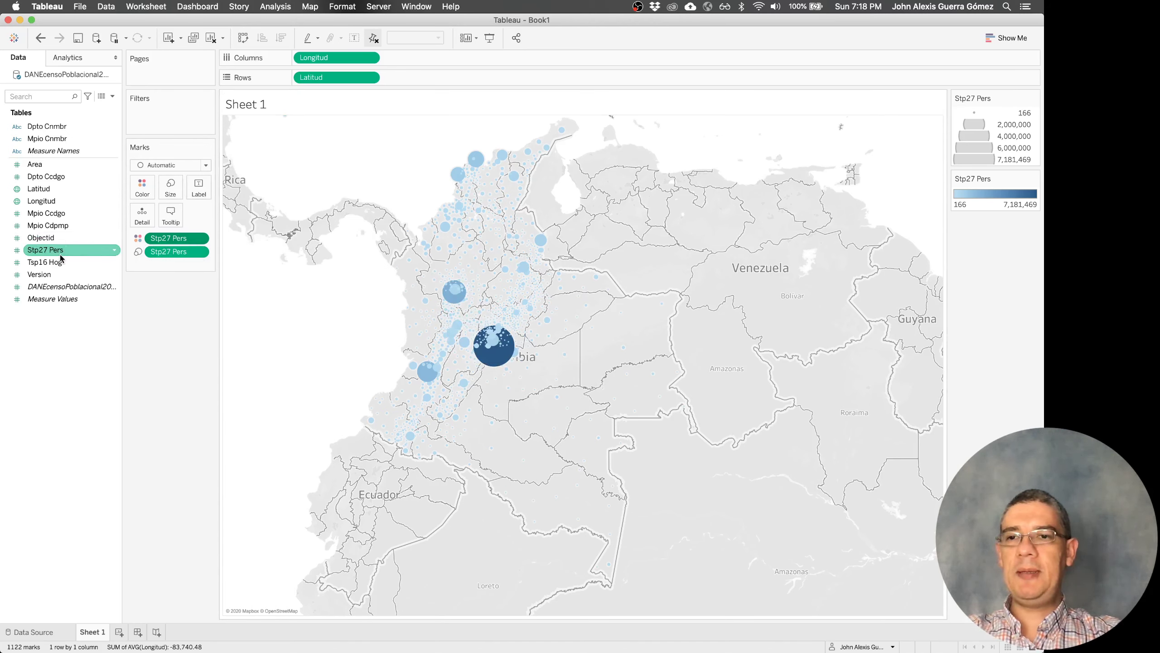
Add Stp27 Pers as a detail field of the map marks
left_click_drag(60, 252, 141, 221)
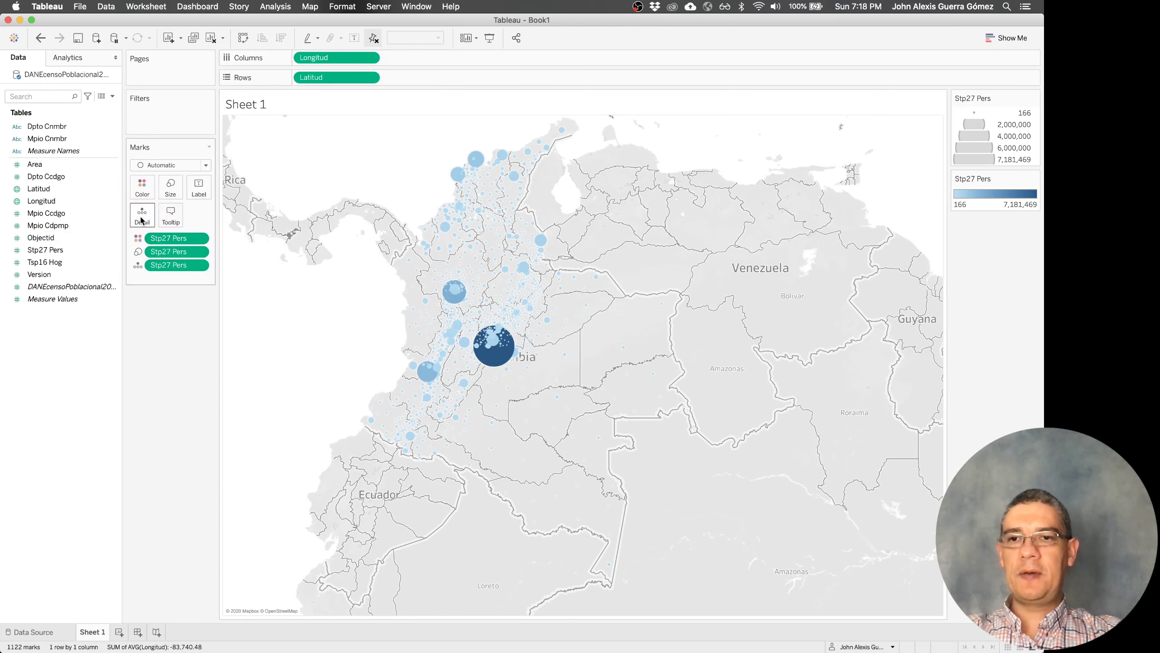
left_click(200, 265)
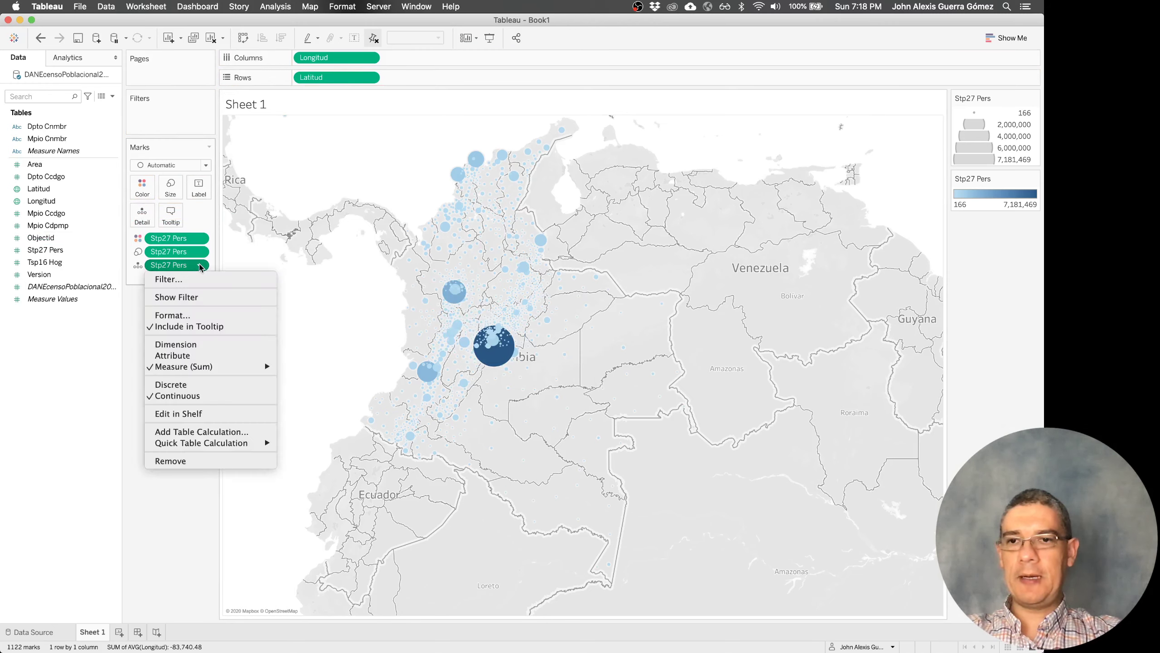
key("Escape")
left_click(370, 78)
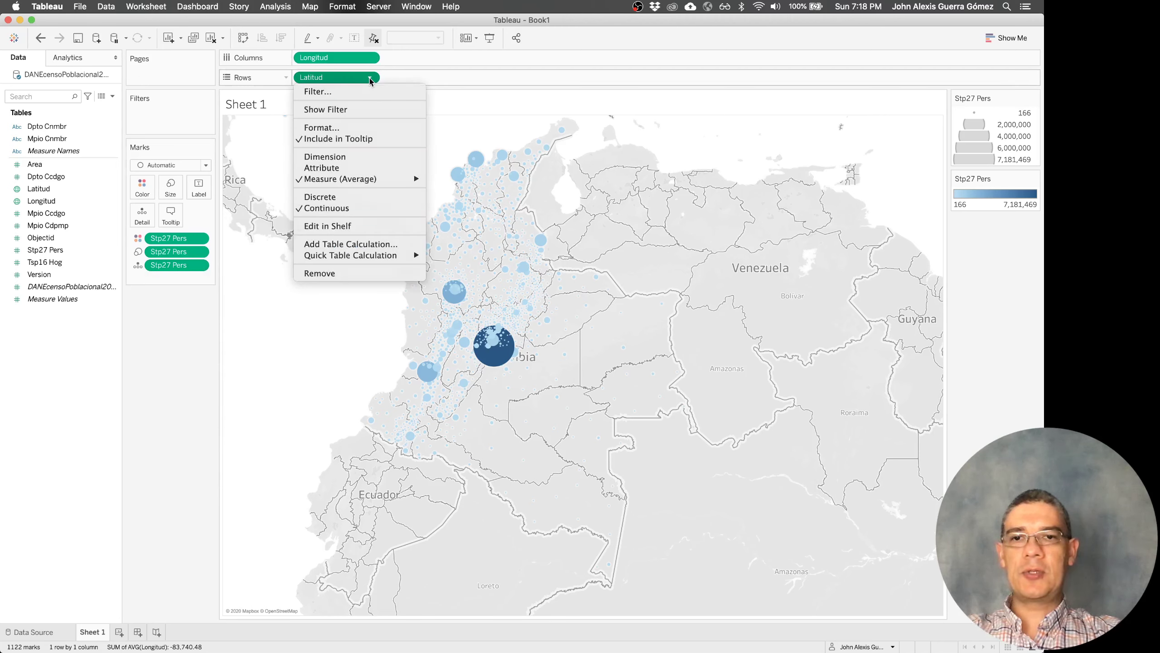
left_click(370, 79)
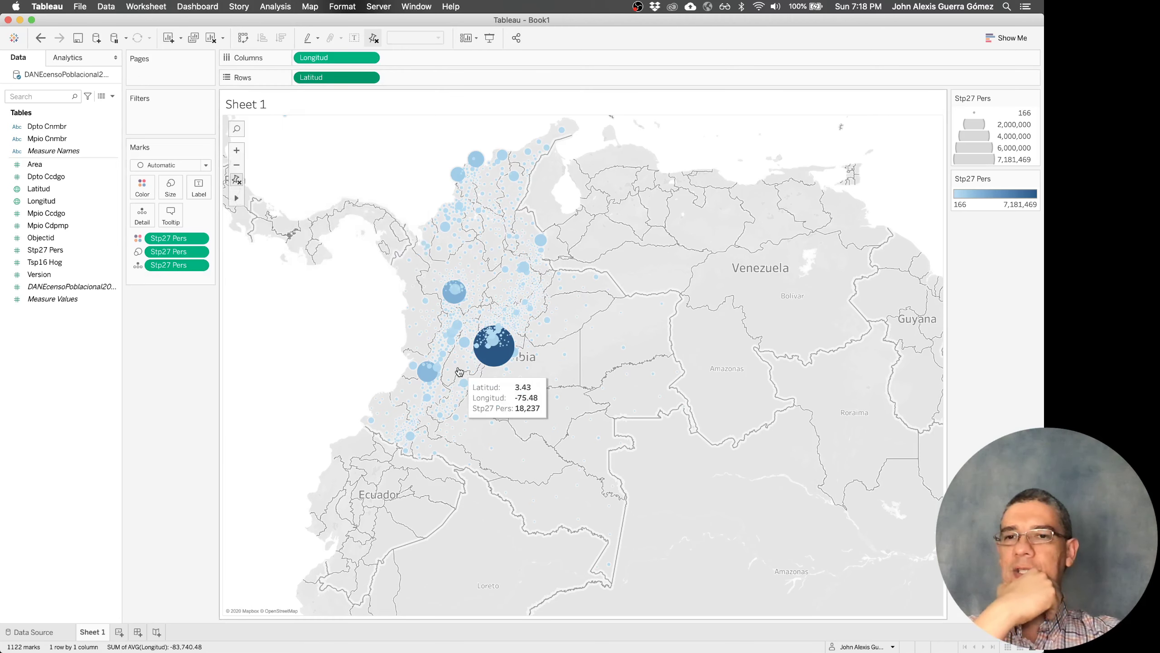
left_click(503, 358)
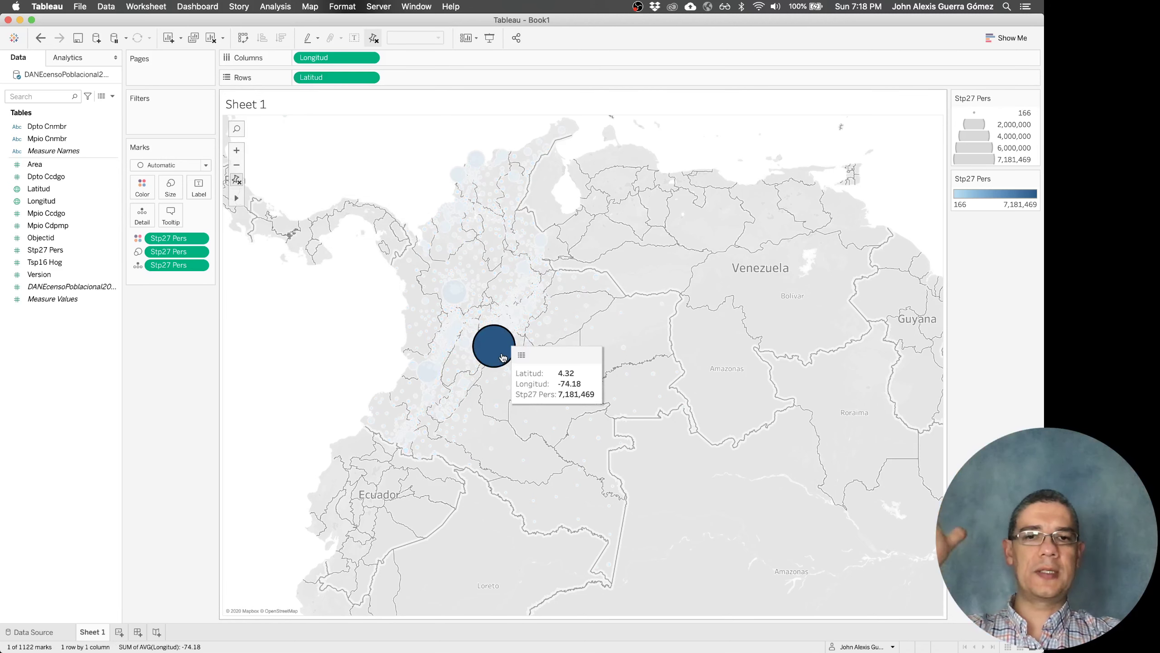
left_click(503, 357)
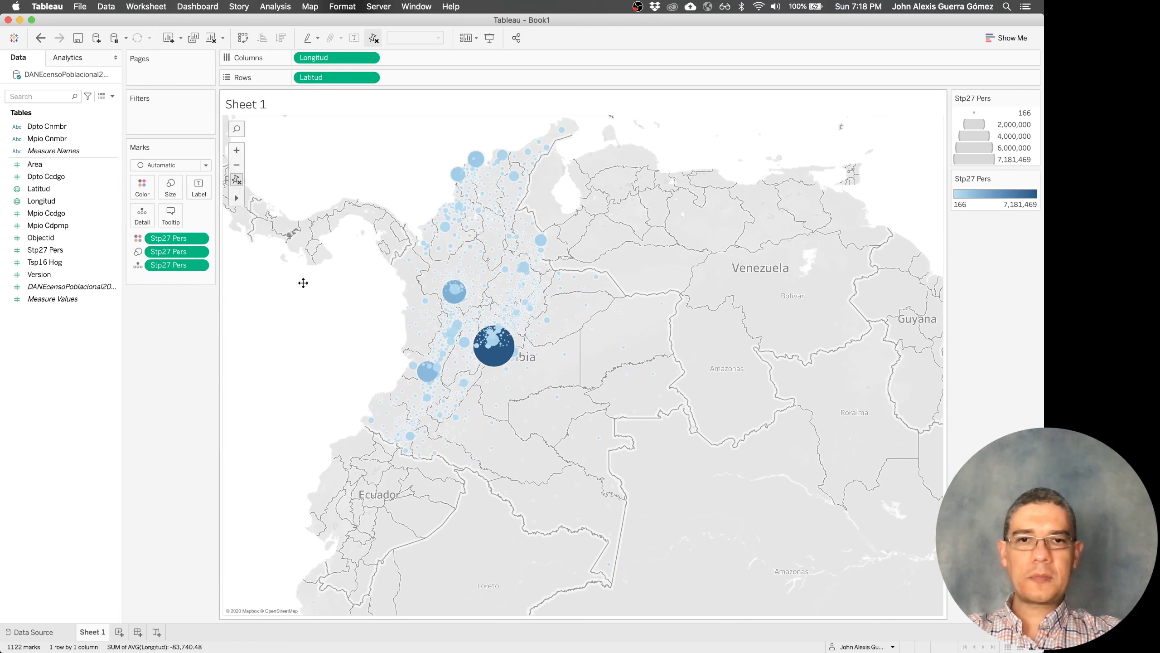
Rename the map worksheet as Dot Map
left_click_drag(303, 279, 330, 332)
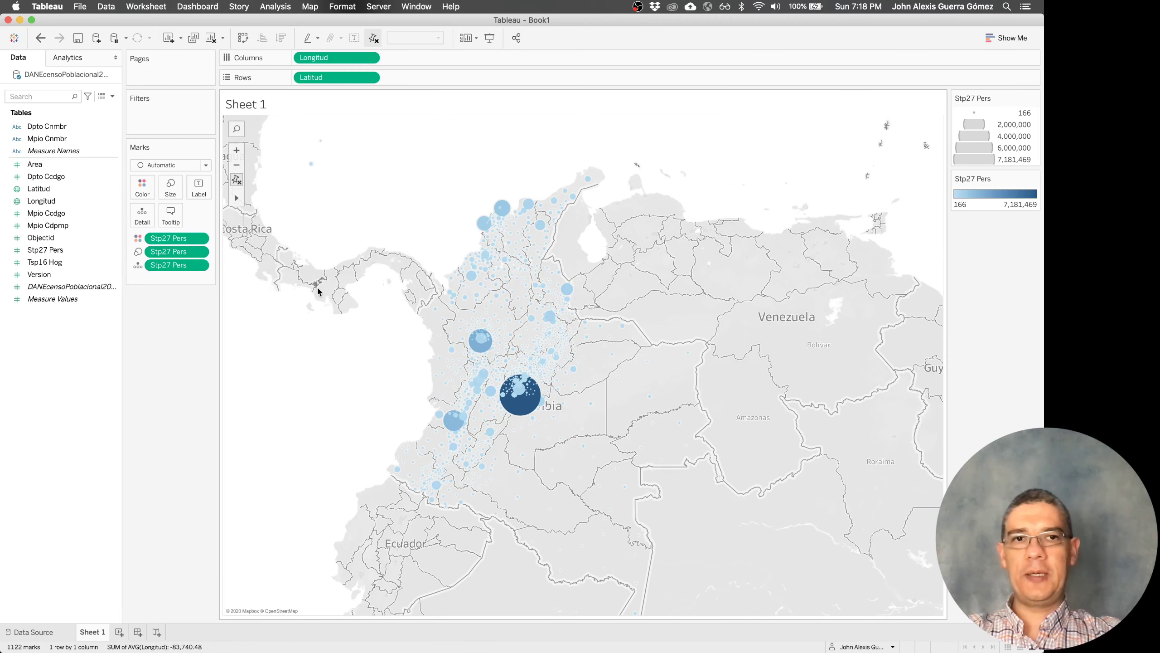
double_click(97, 633)
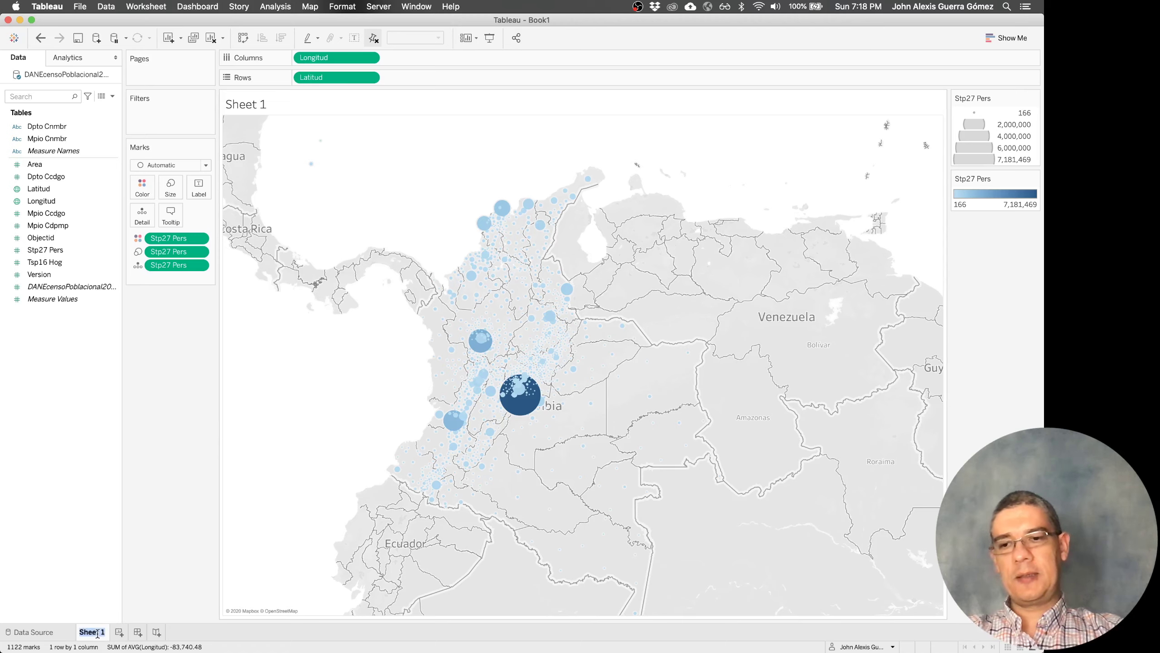
type("Dot Map")
key("Return")
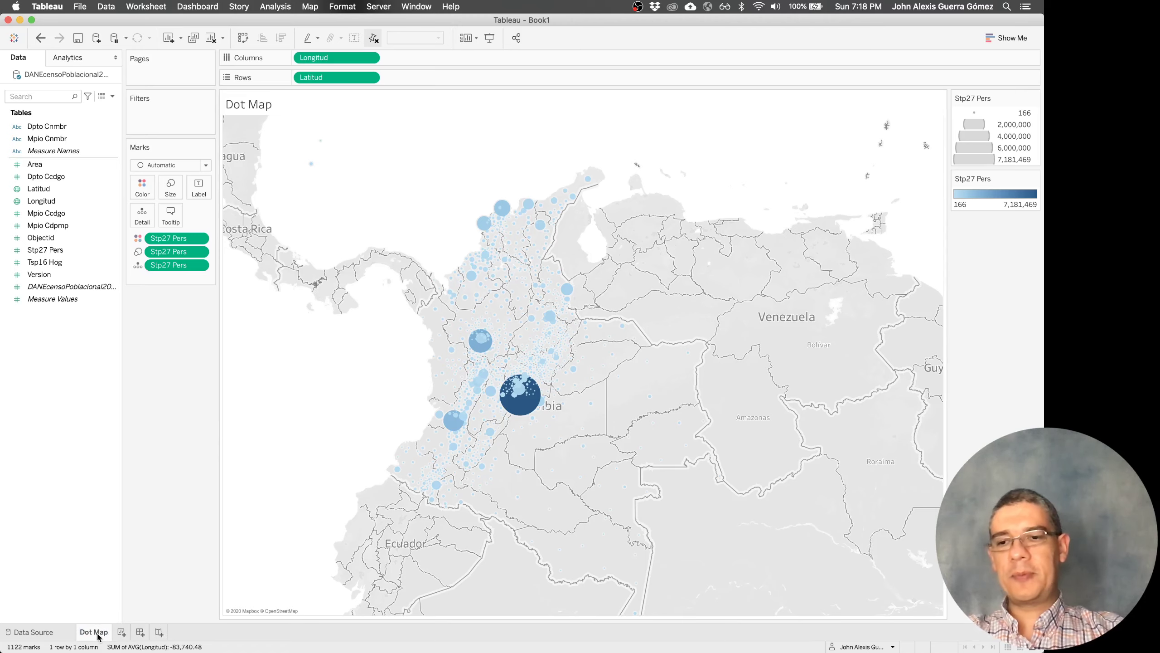
Create a new worksheet and duplicate the DANE census data source
left_click(120, 632)
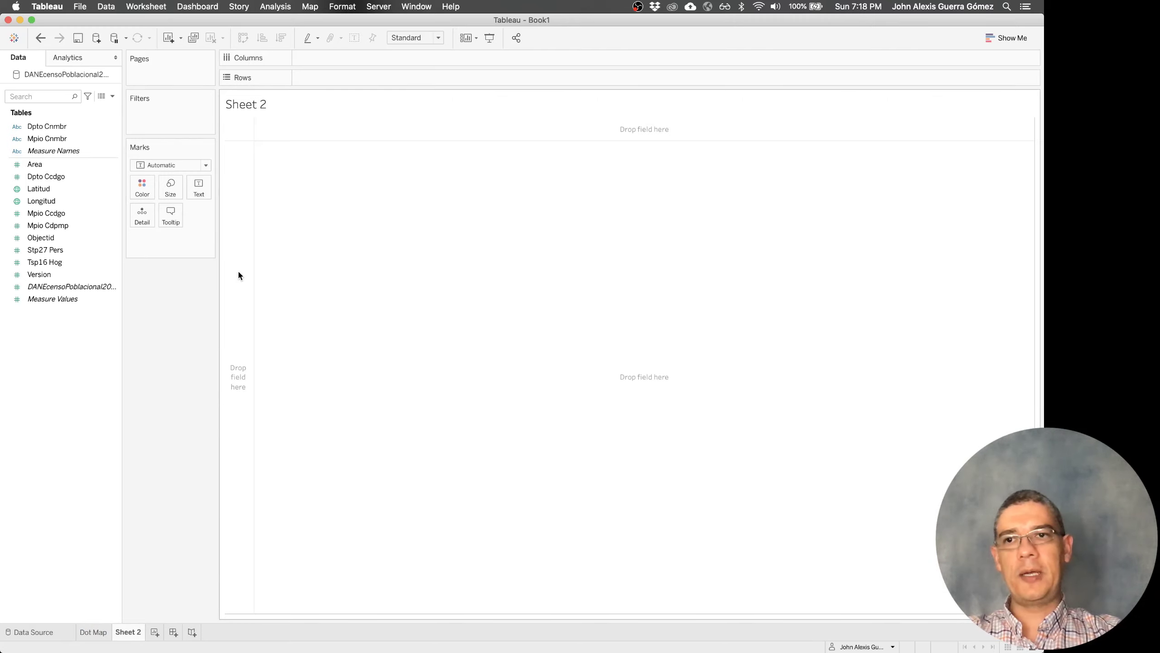
right_click(86, 75)
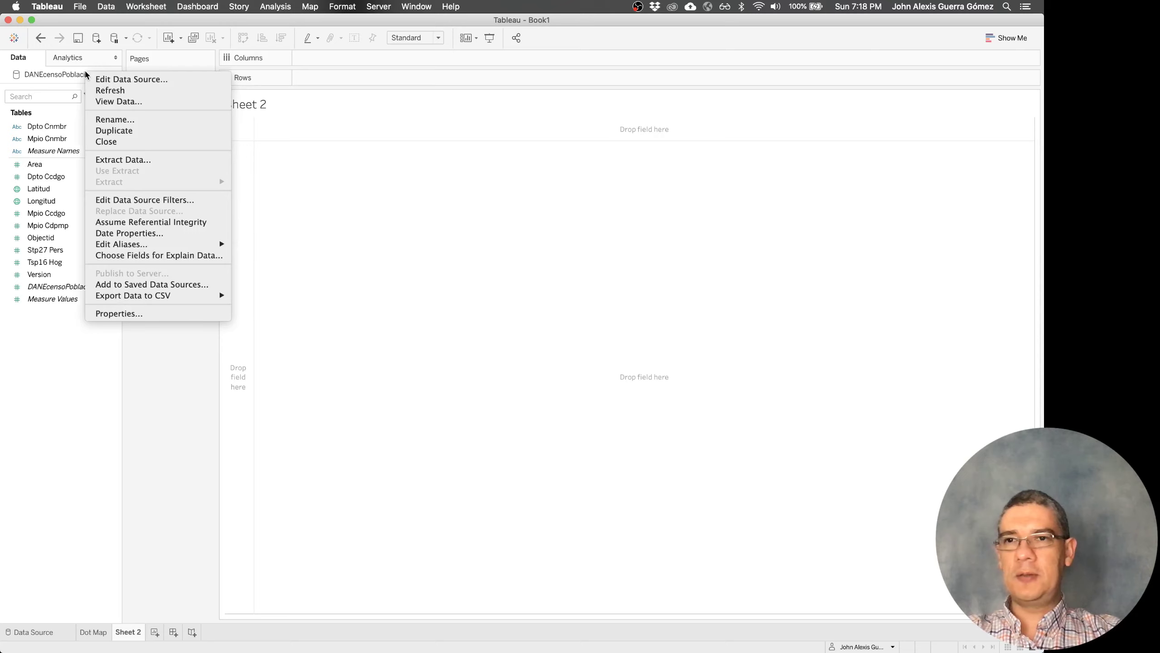
left_click(128, 131)
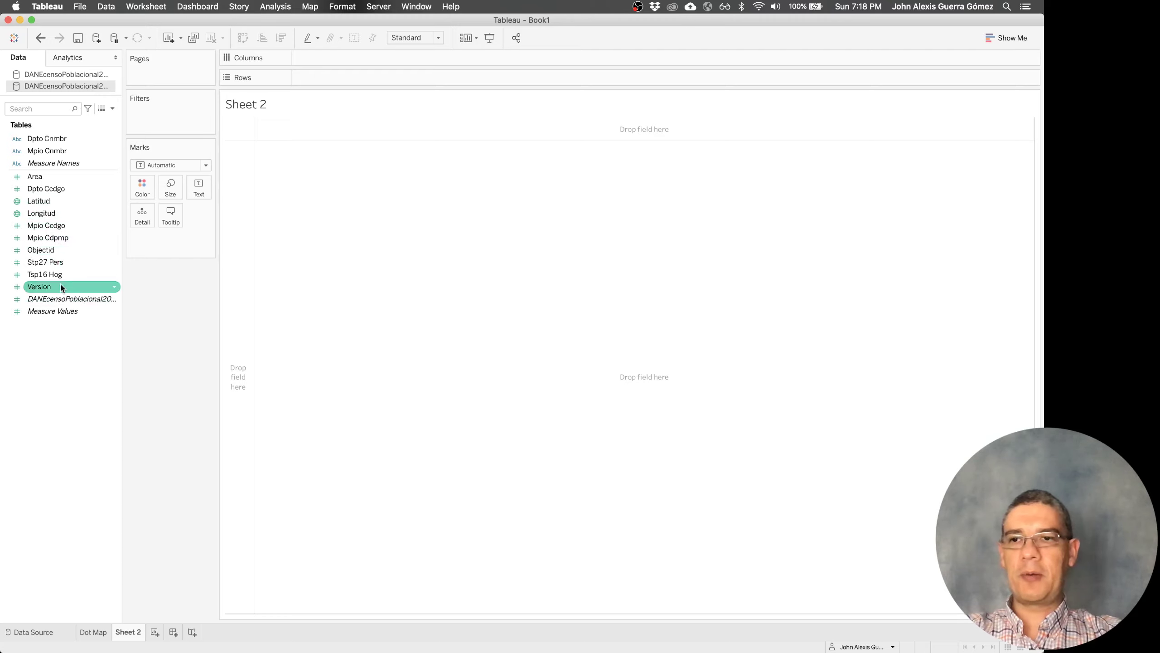
List Dpto Cnmbr followed by Mpio Cnmbr as row fields in the new worksheet
double_click(69, 238)
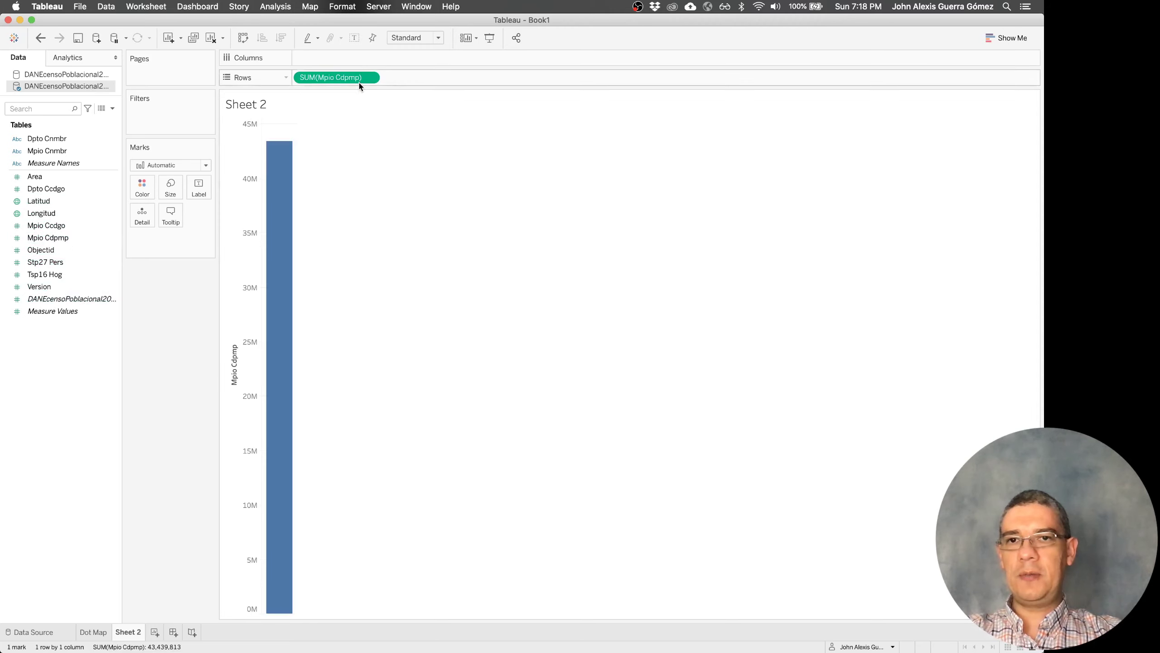
left_click_drag(363, 78, 160, 356)
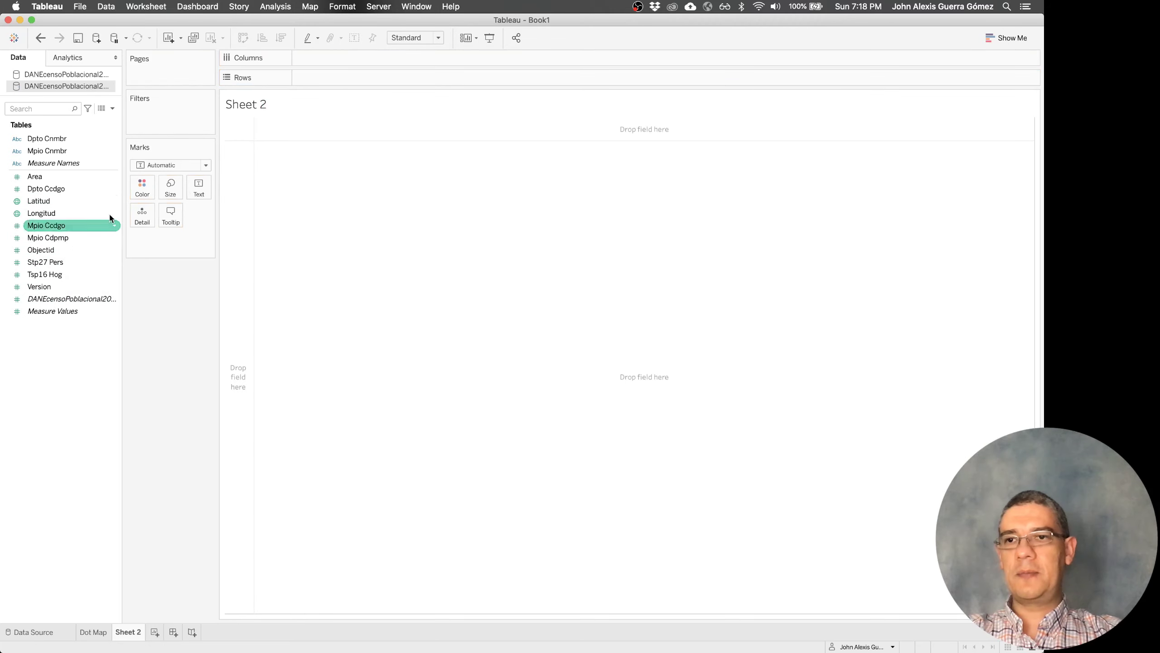
double_click(65, 152)
double_click(71, 138)
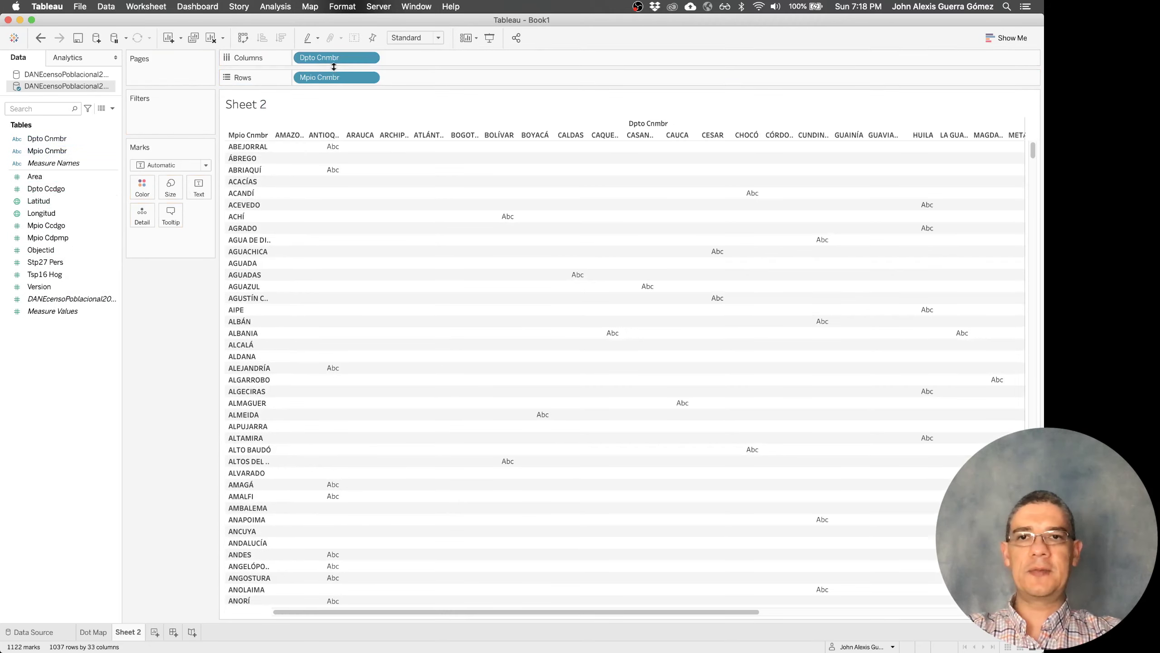
left_click_drag(331, 60, 299, 79)
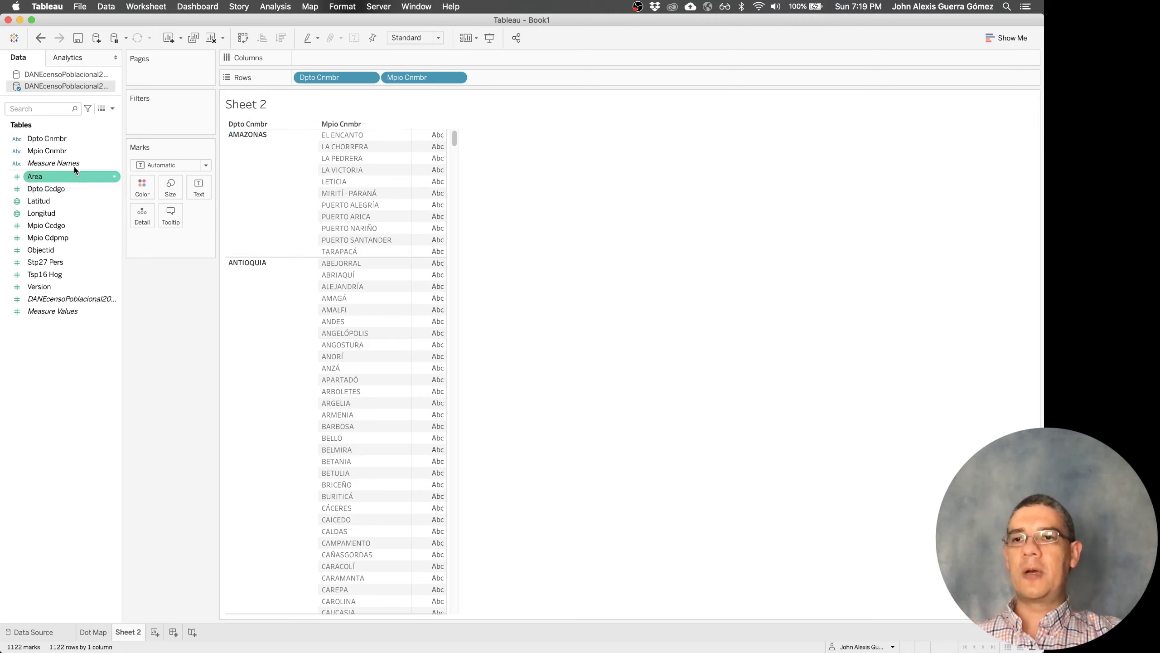
right_click(77, 146)
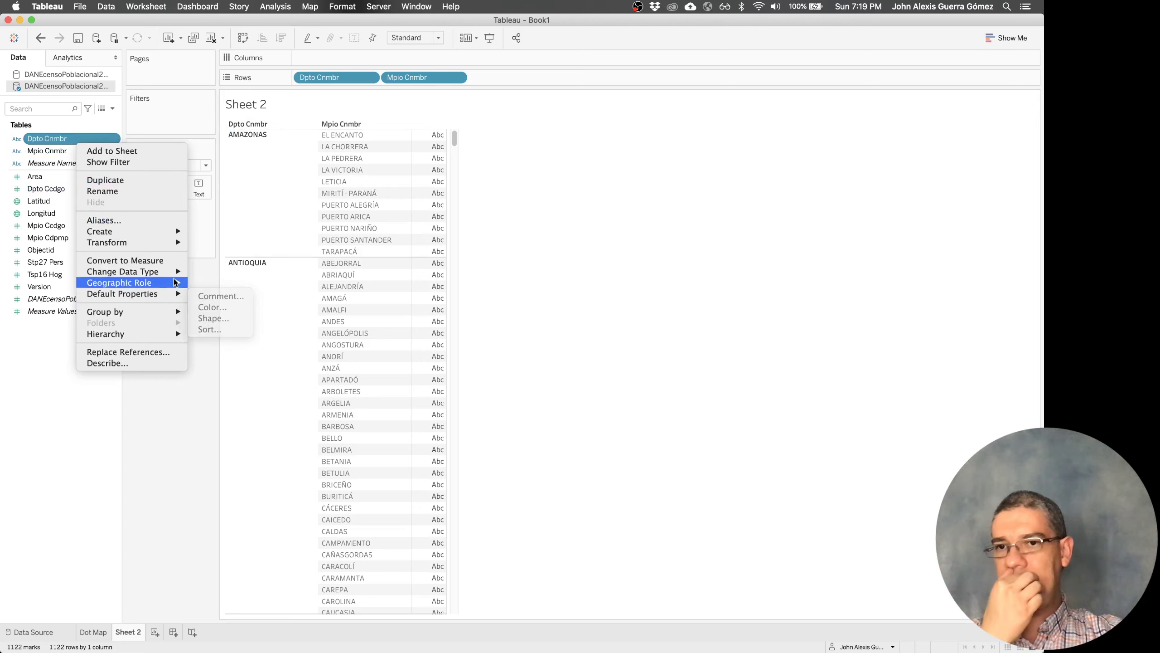
mouse_move(172, 277)
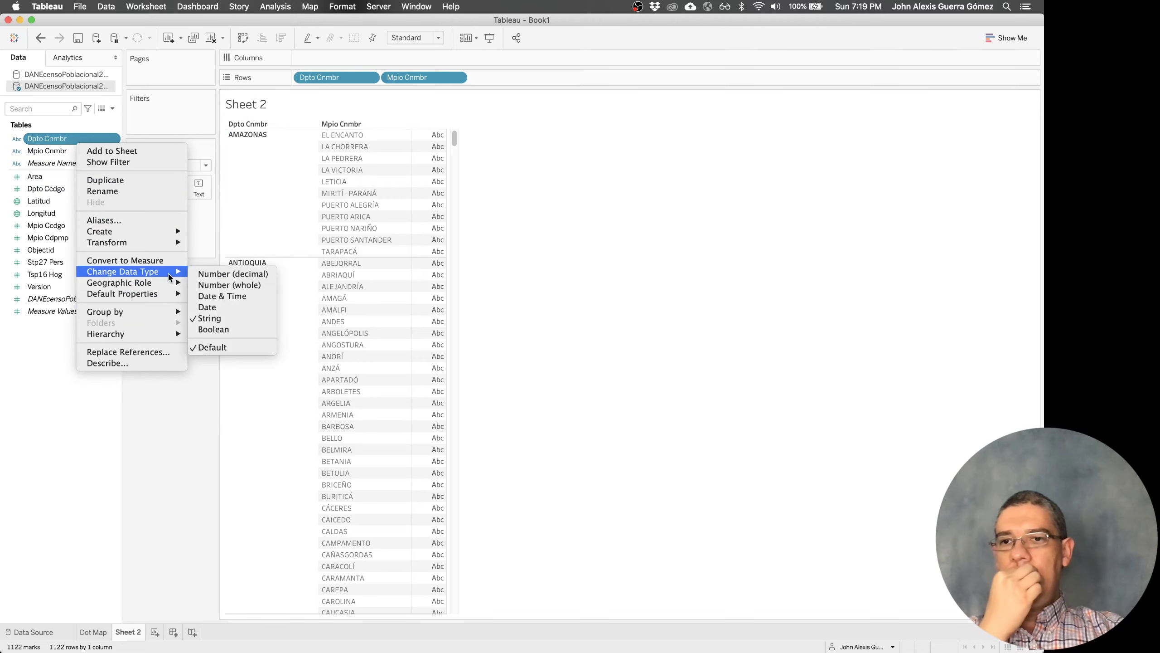
left_click(162, 438)
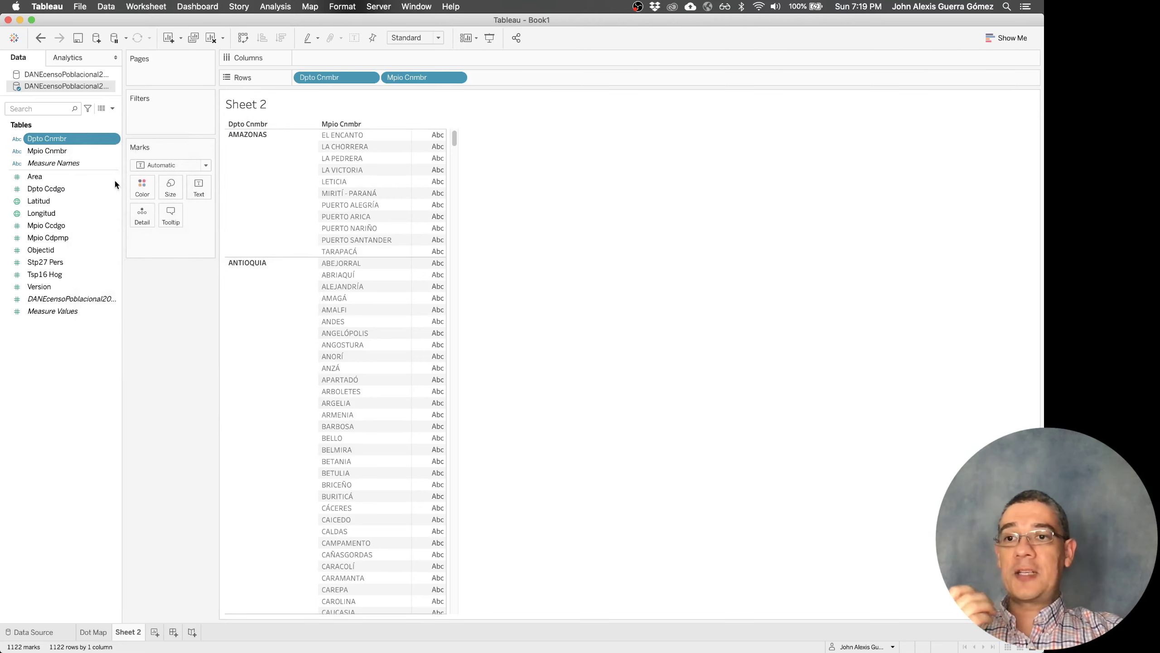
Assign the City geographic role to the Mpio Cnmbr field of the duplicated data source
left_click(92, 156)
right_click(92, 156)
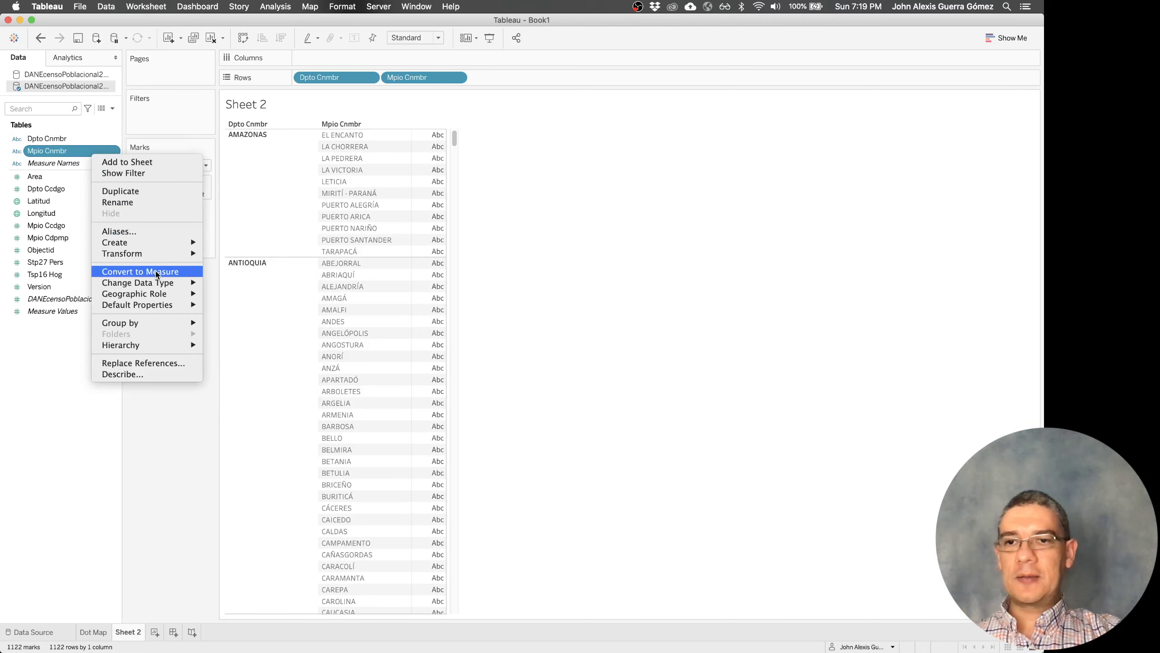
mouse_move(163, 295)
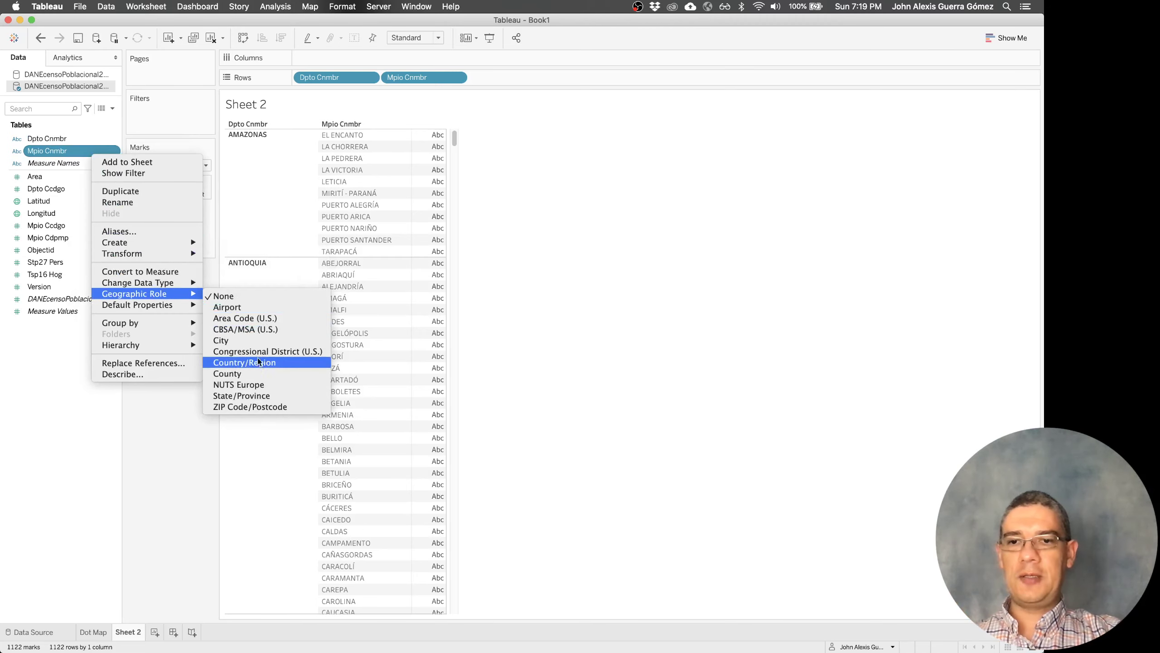
left_click(263, 340)
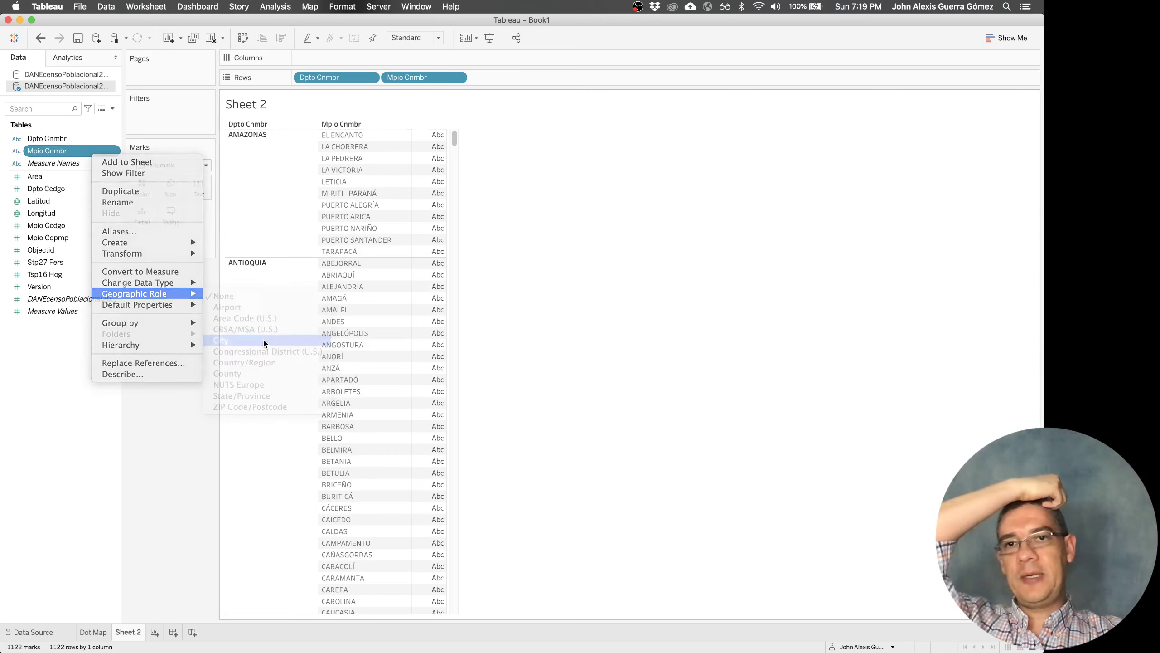
Remove Mpio Cnmbr and Dpto Cnmbr from the rows and shrink the Rows shelf's height
left_click_drag(413, 79, 190, 329)
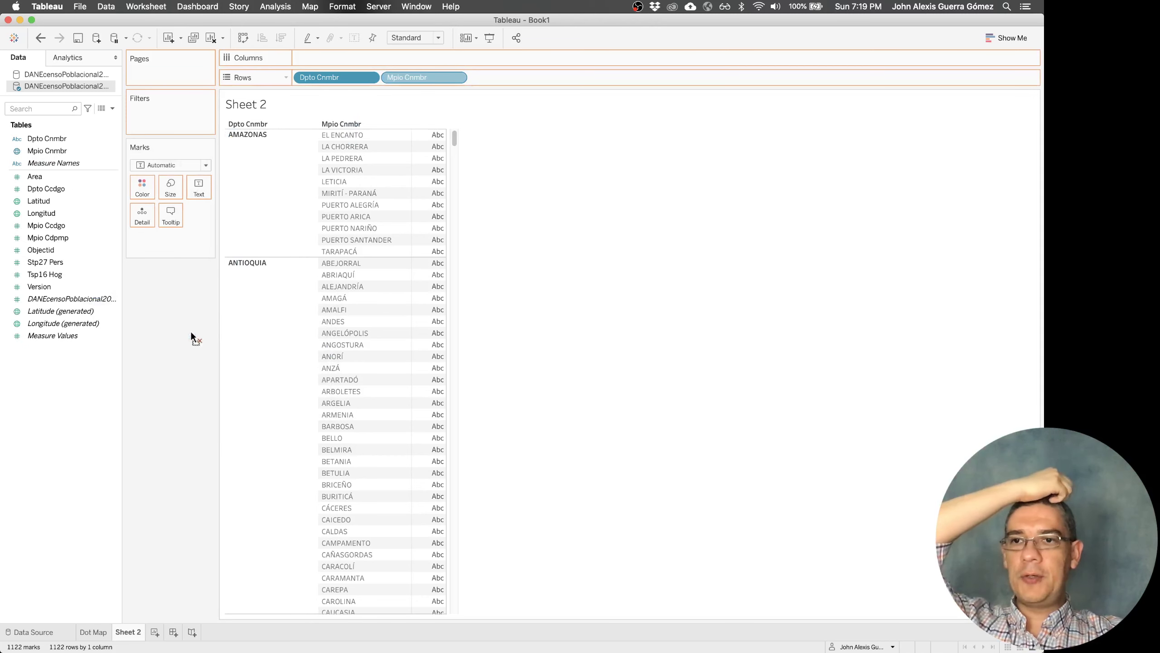
left_click_drag(328, 79, 148, 263)
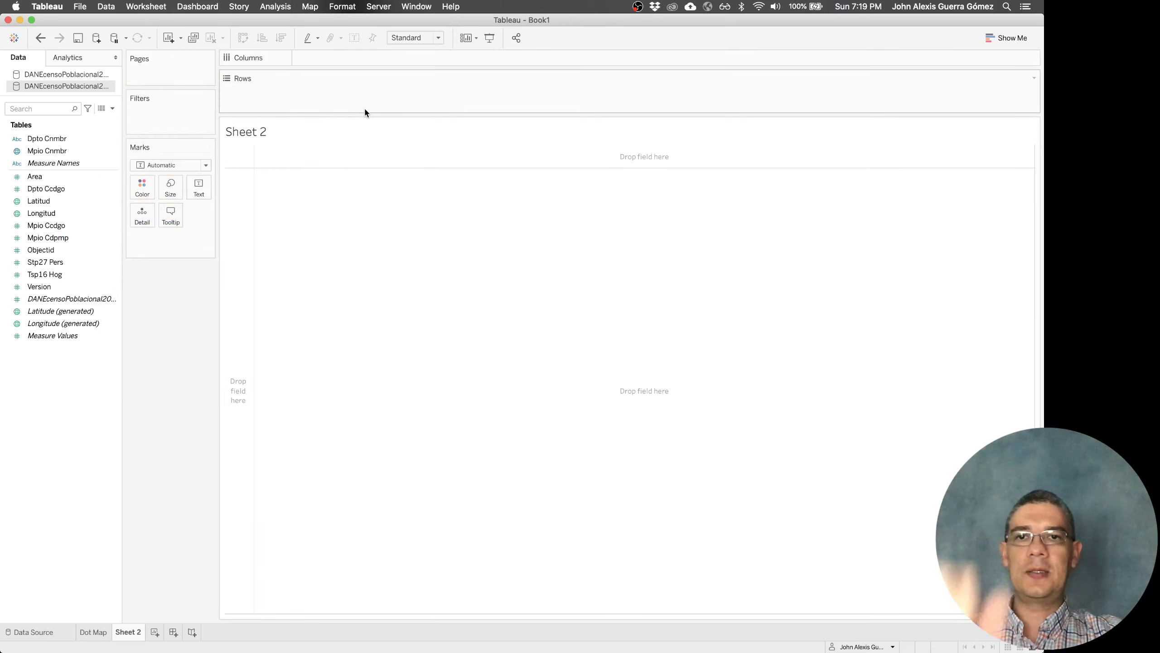
left_click_drag(363, 108, 369, 90)
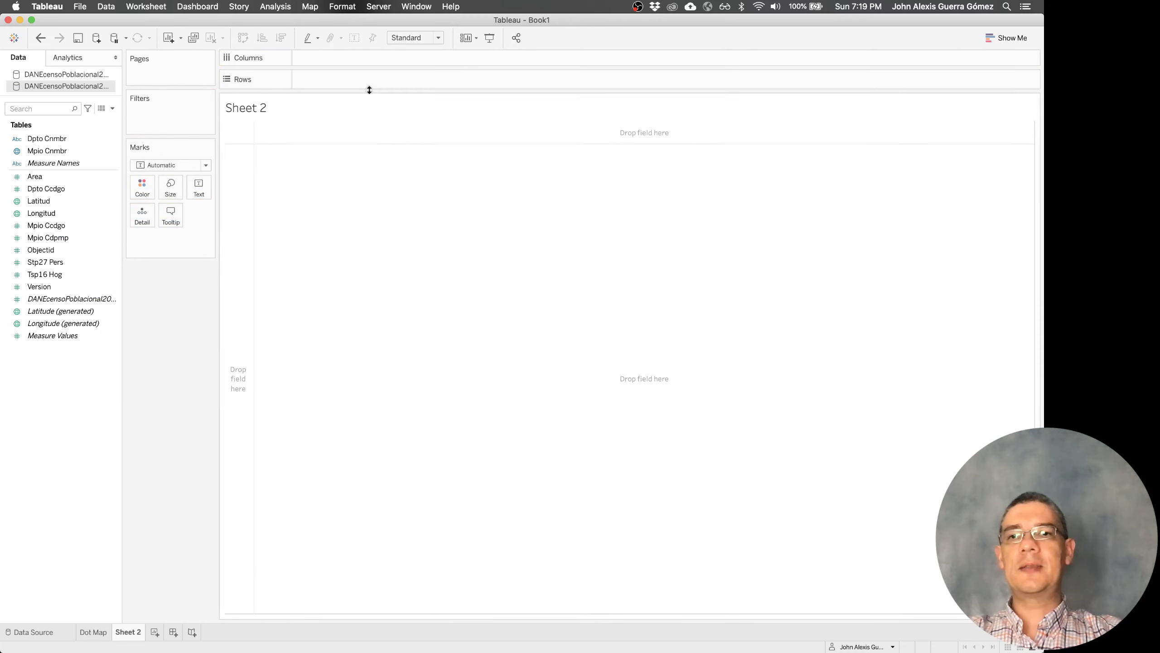
Set the geographic role of the Longitud field to None
left_click(49, 217)
right_click(49, 217)
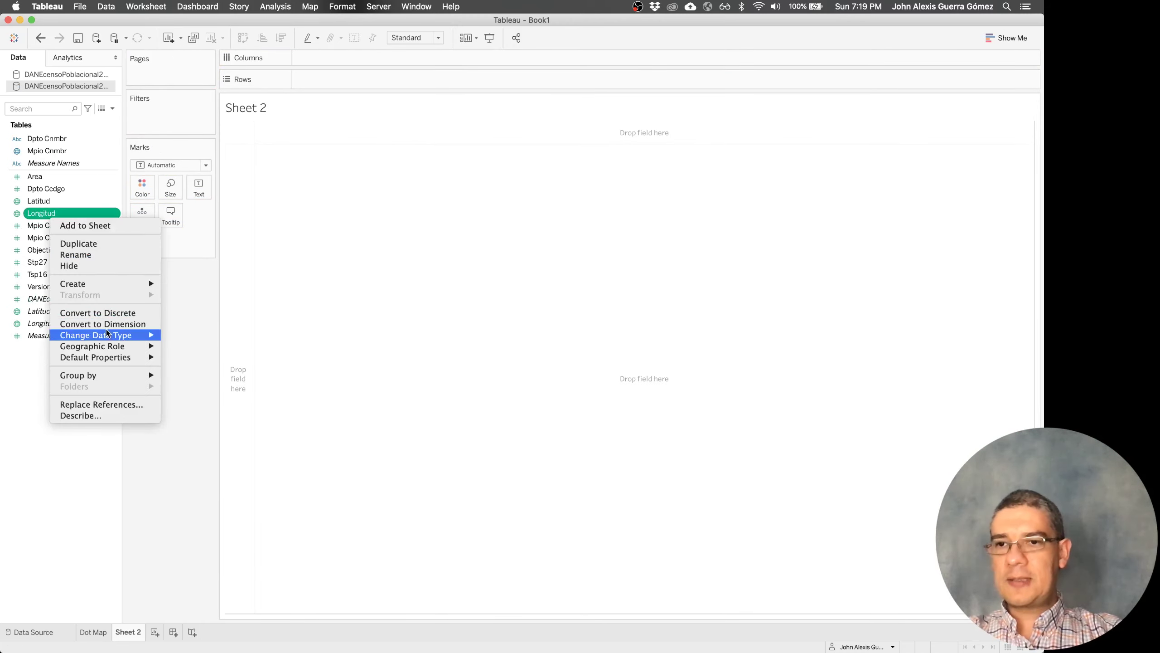
left_click(170, 346)
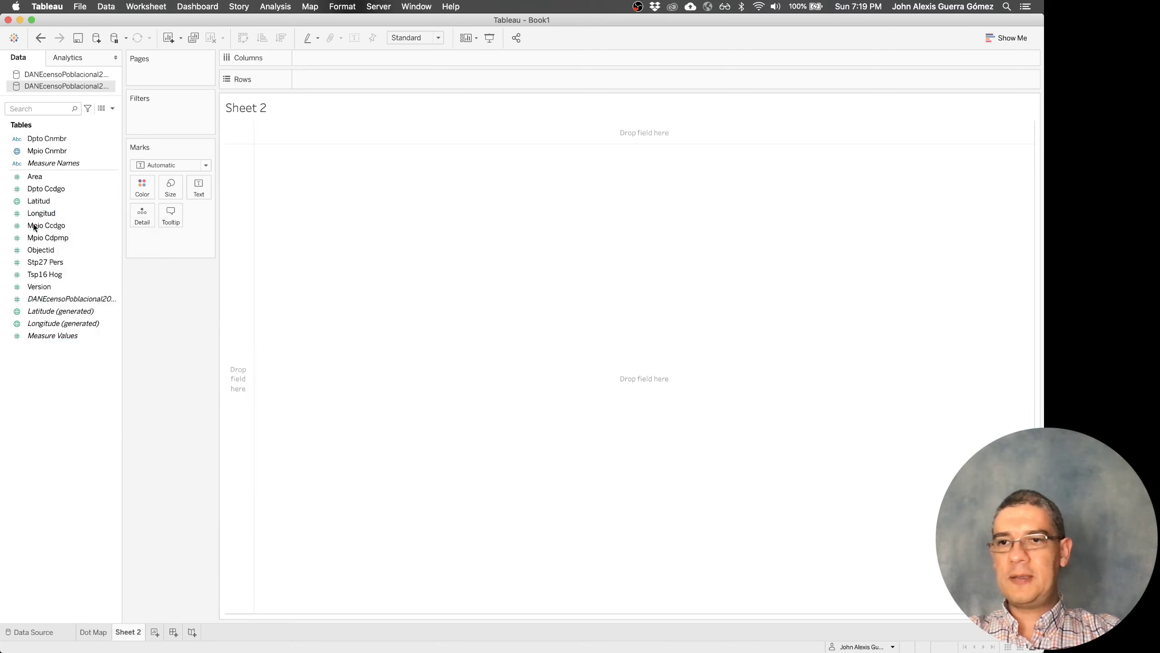
Set the geographic role of the Latitud field to None
left_click(39, 201)
right_click(39, 201)
mouse_move(124, 332)
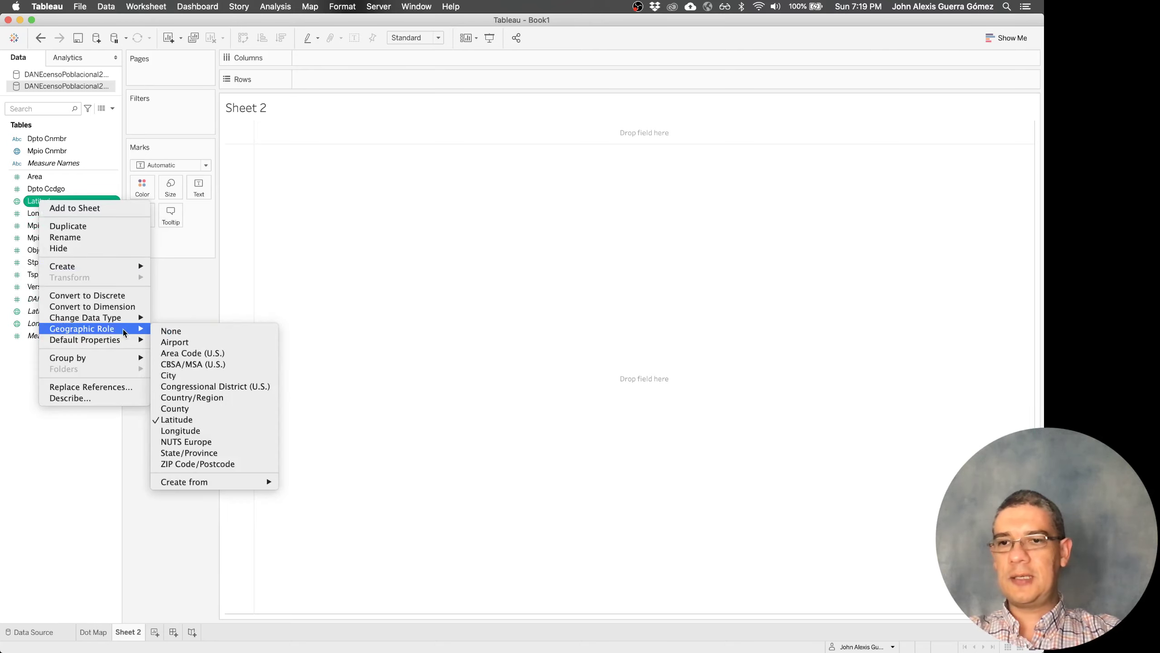
left_click(178, 331)
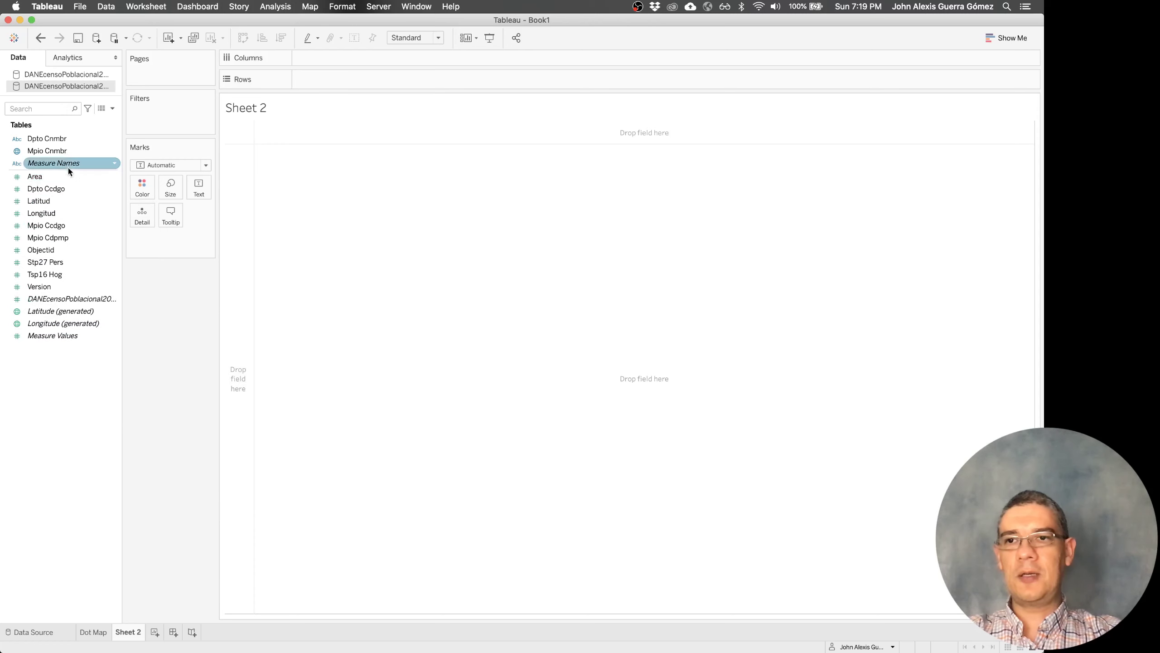
Plot Mpio Cnmbr on a map and inspect the municipality names of the points around New Mexico
left_click(54, 152)
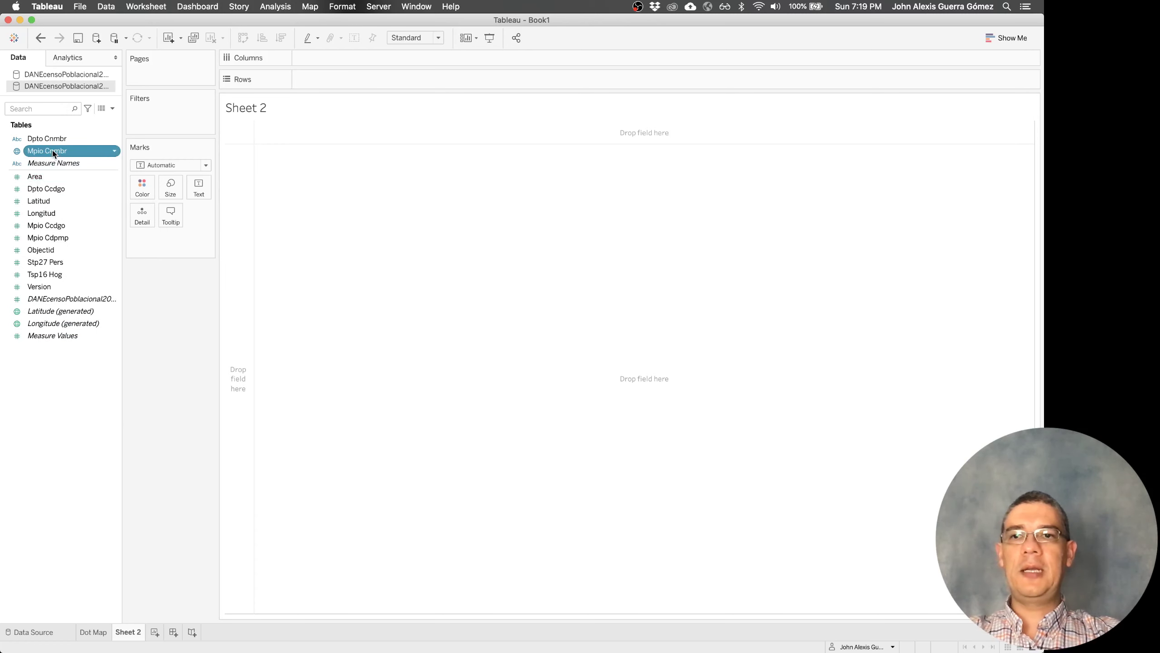
double_click(53, 152)
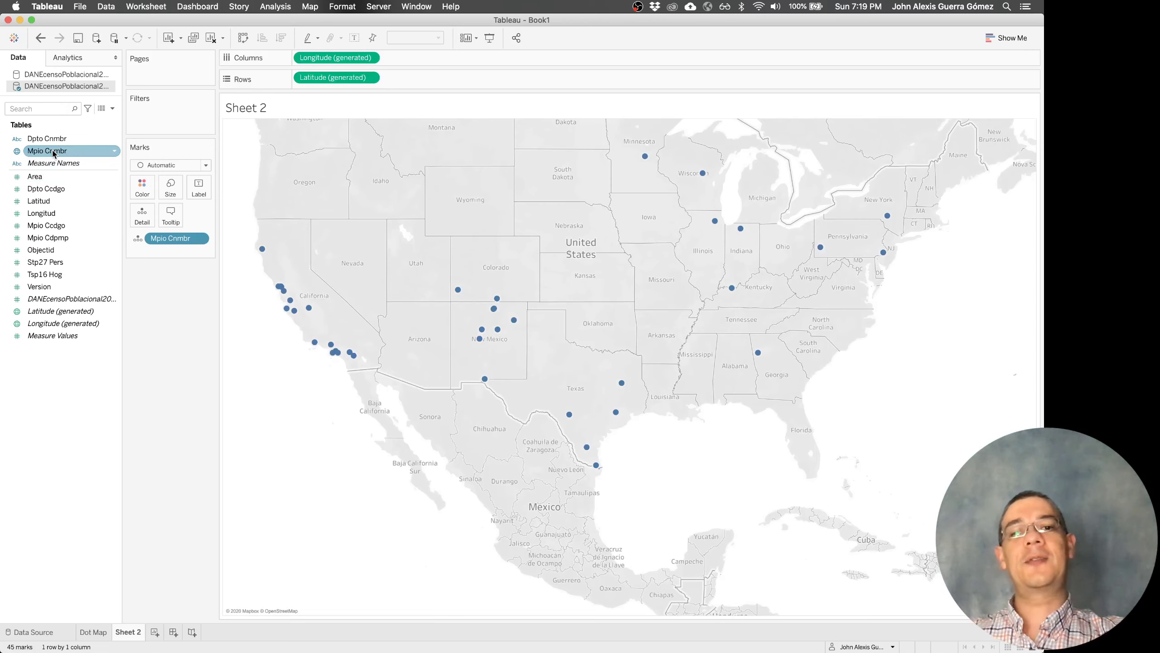
left_click(318, 113)
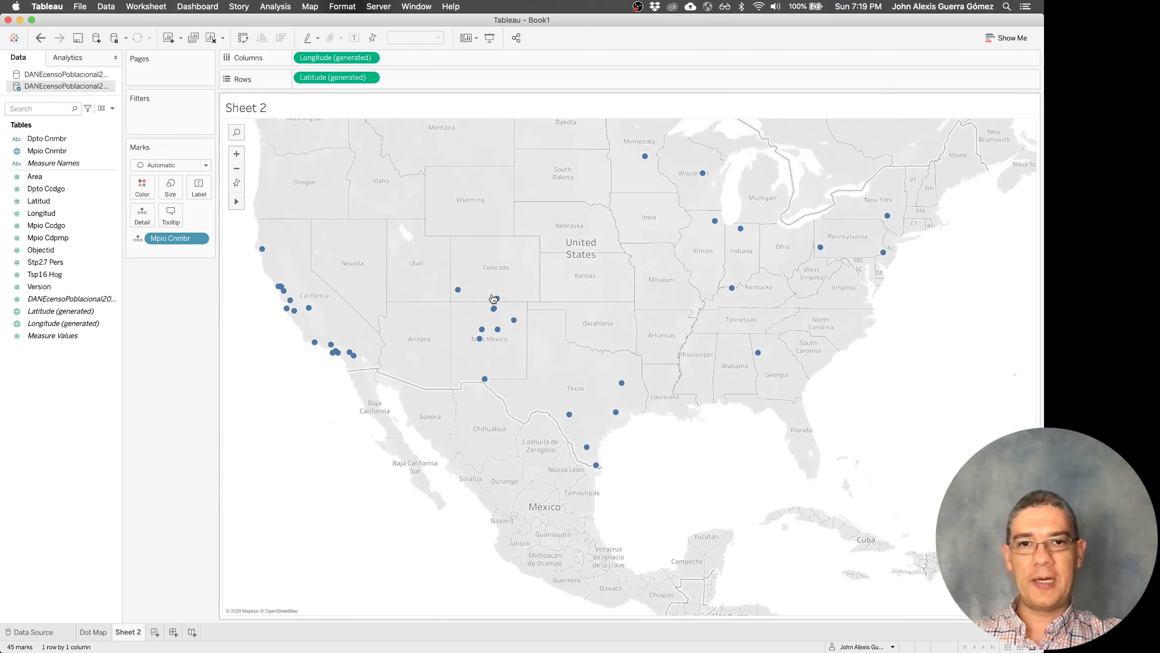
mouse_move(499, 302)
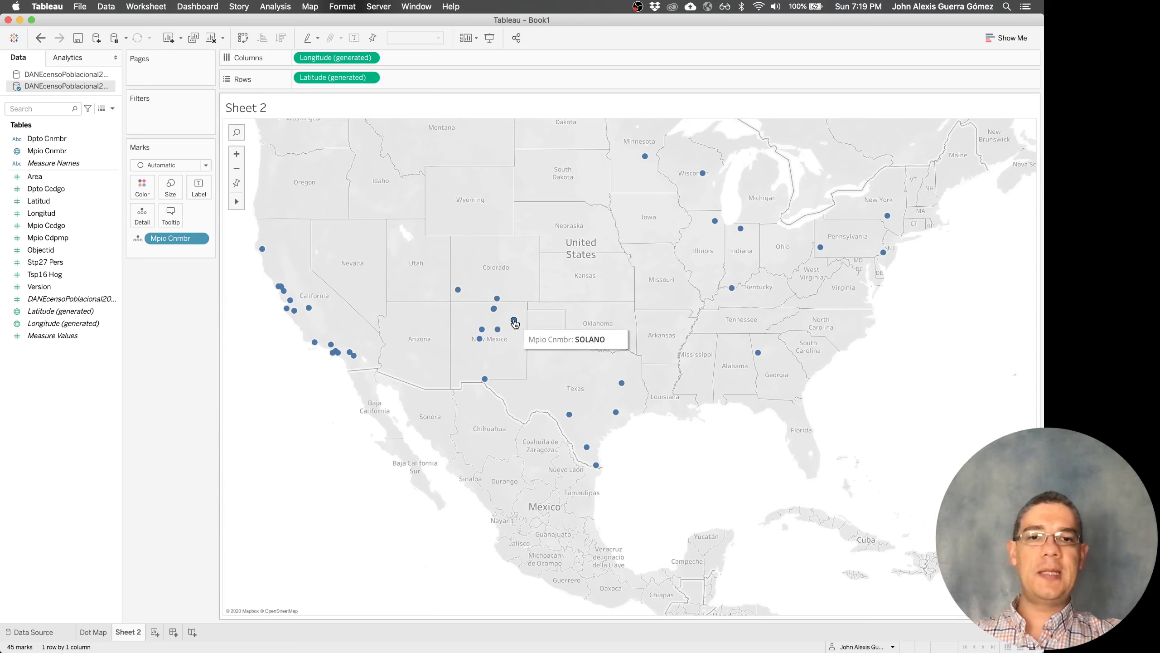
mouse_move(499, 329)
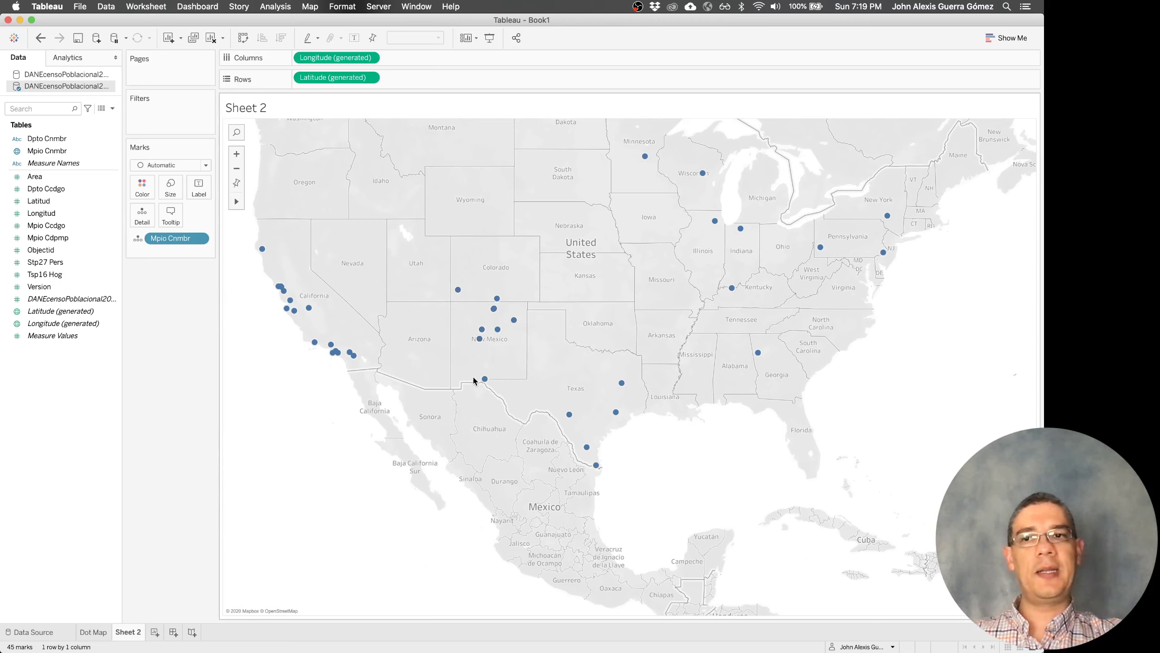
Assign the State/Province geographic role to the Dpto Cnmbr field
right_click(63, 144)
mouse_move(142, 288)
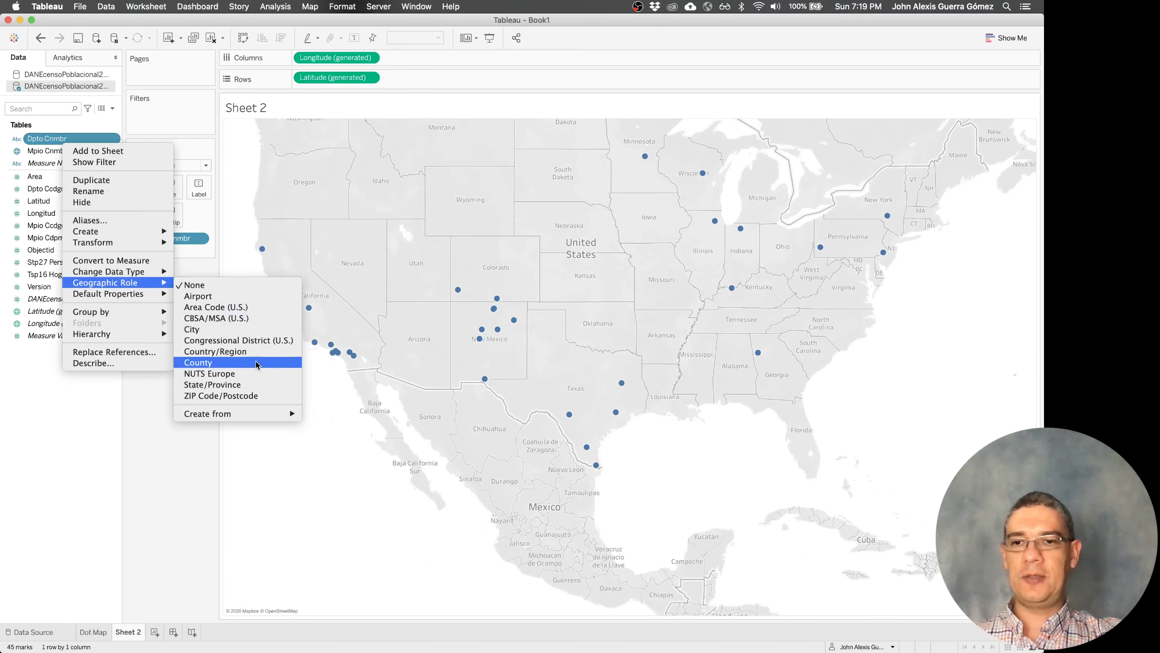
left_click(241, 384)
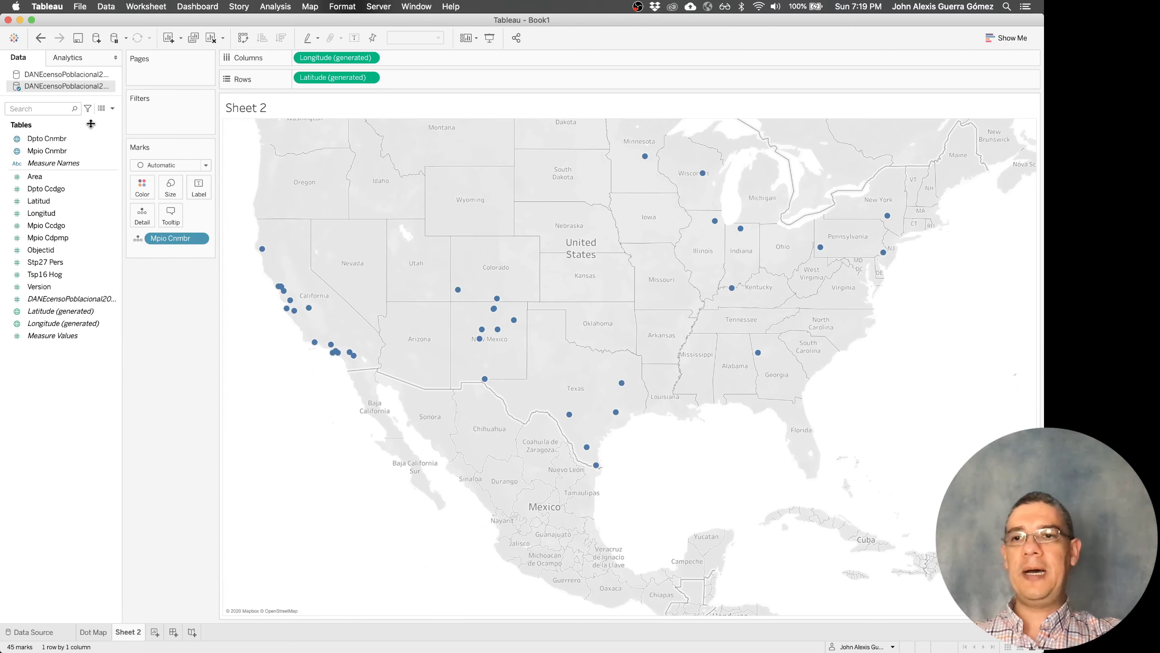
Create a calculated field named Country whose formula is the constant text "Colombia"
right_click(94, 151)
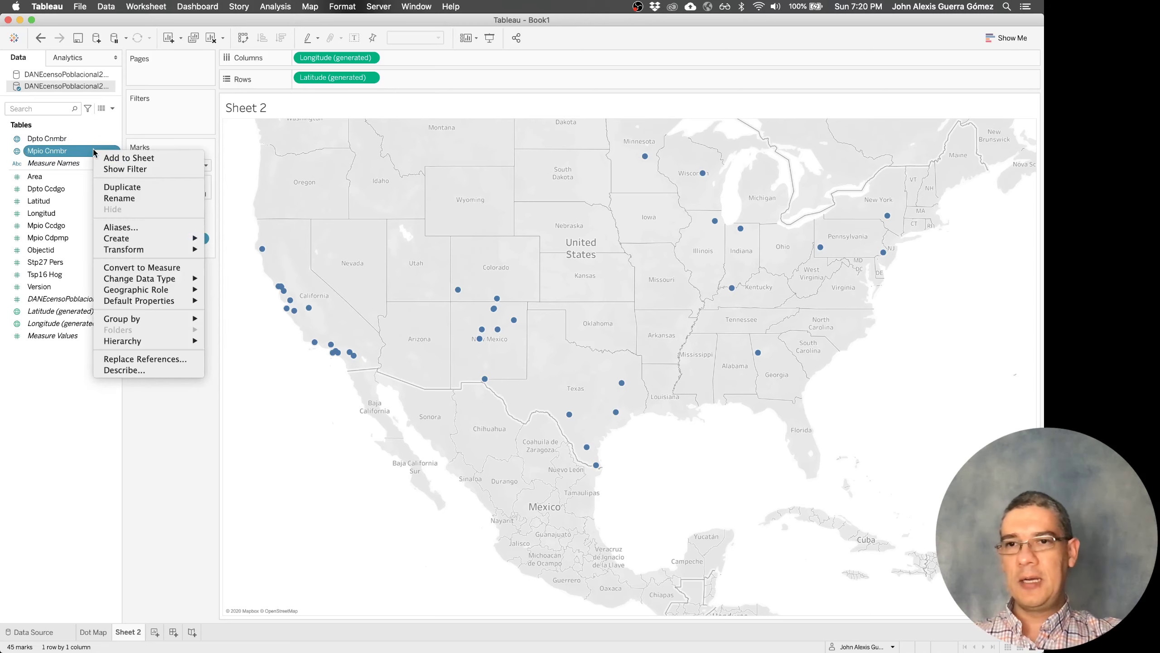
mouse_move(152, 247)
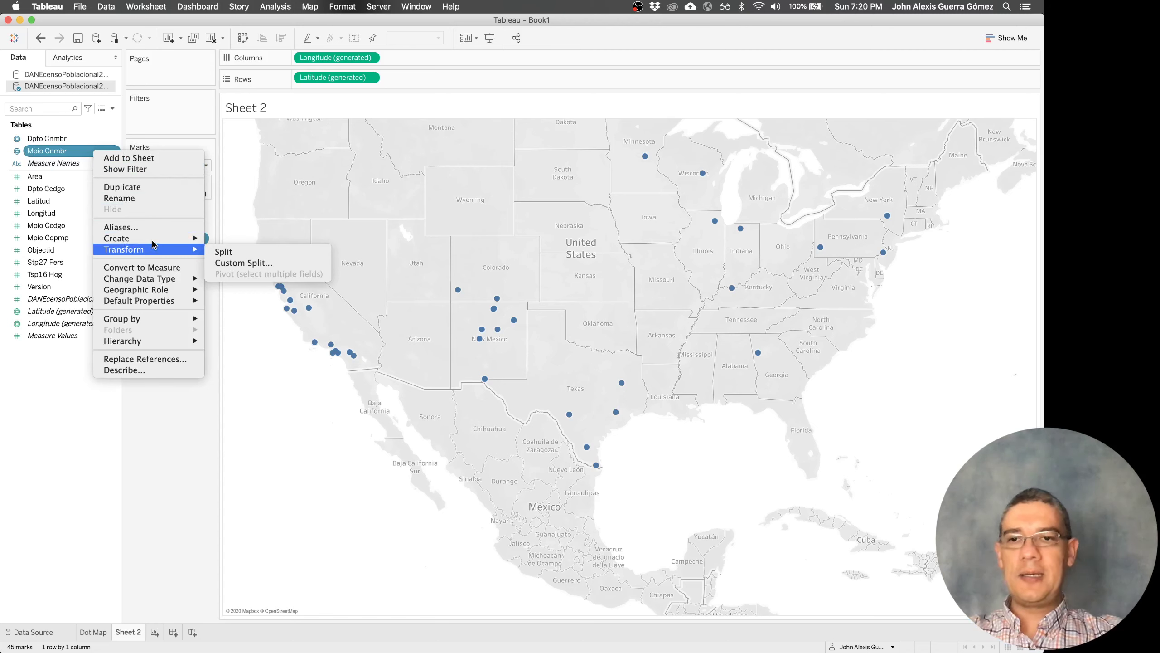
left_click(247, 240)
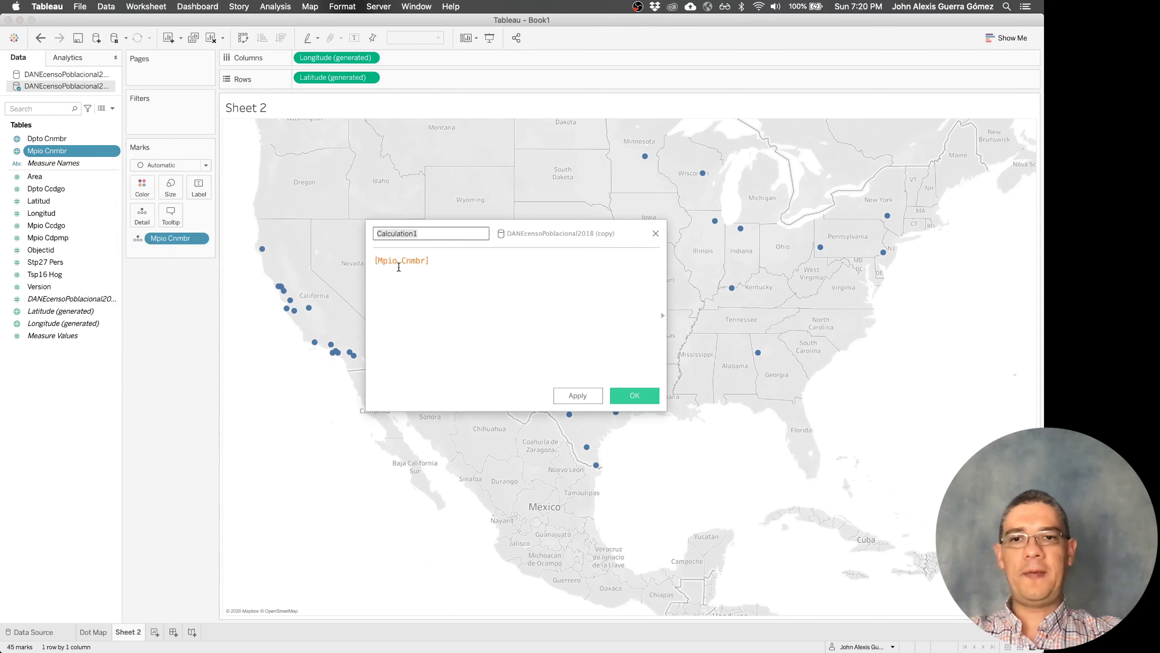
type("Cou")
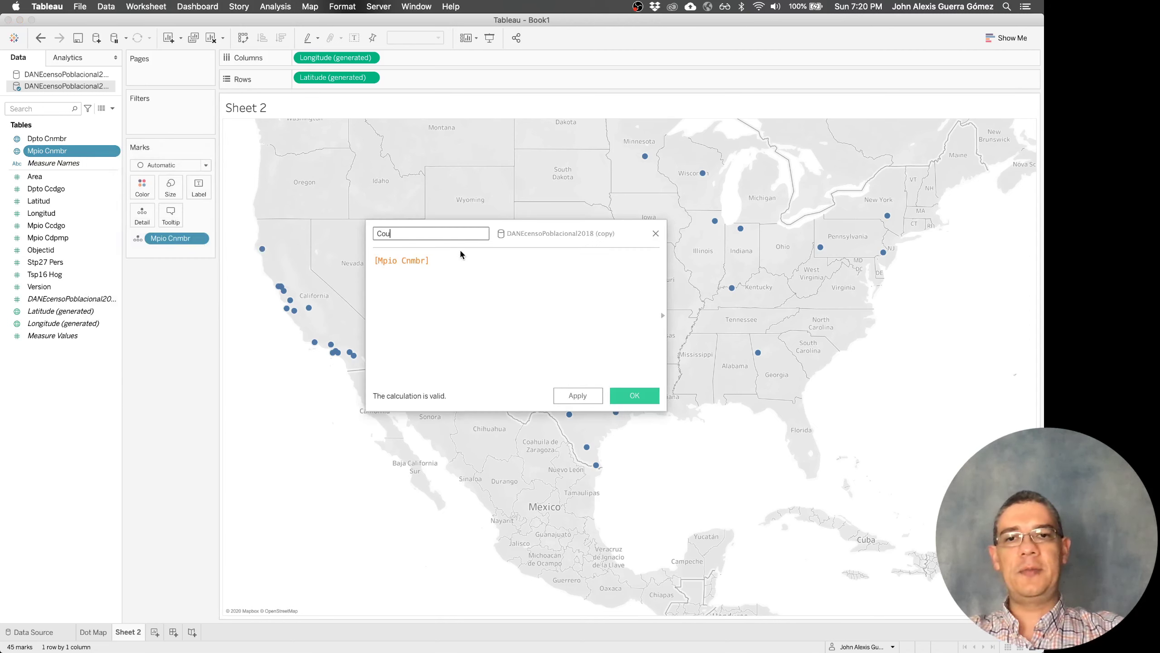
type("ntry")
left_click(450, 257)
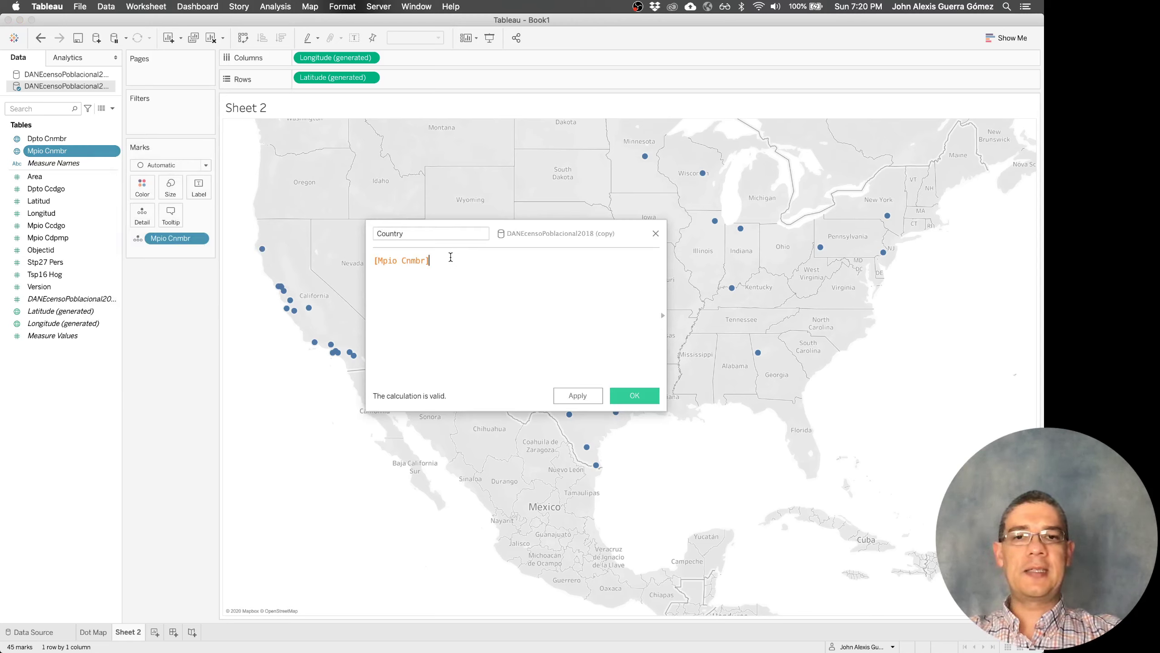
key("super+a")
type("\"")
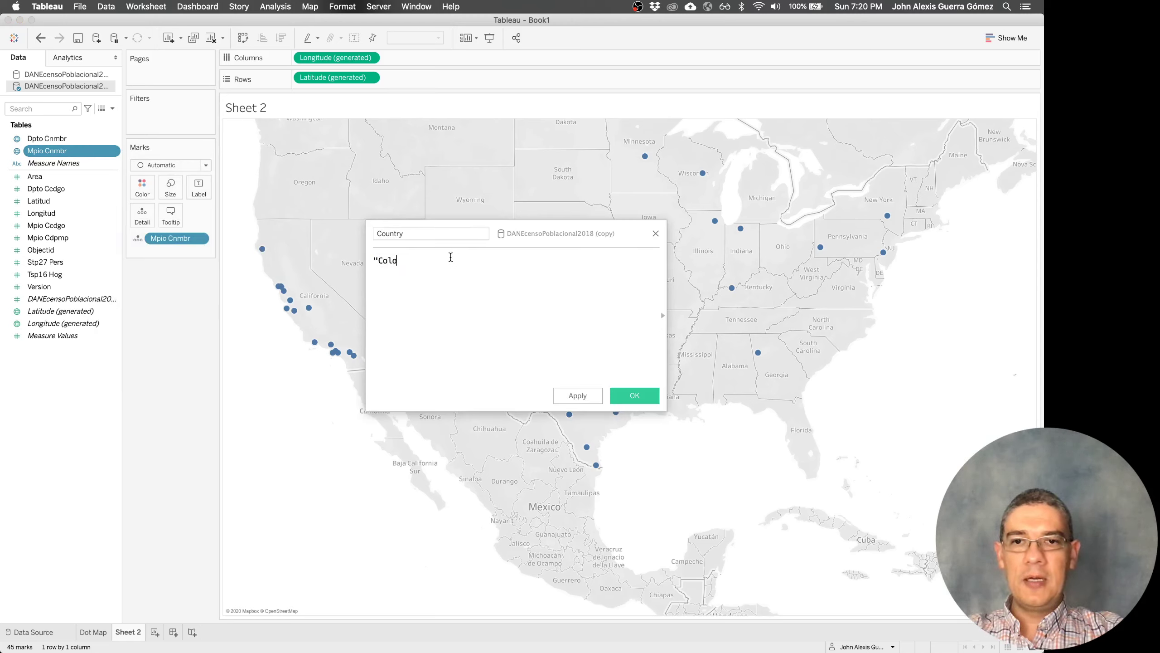
type("Colombia\"")
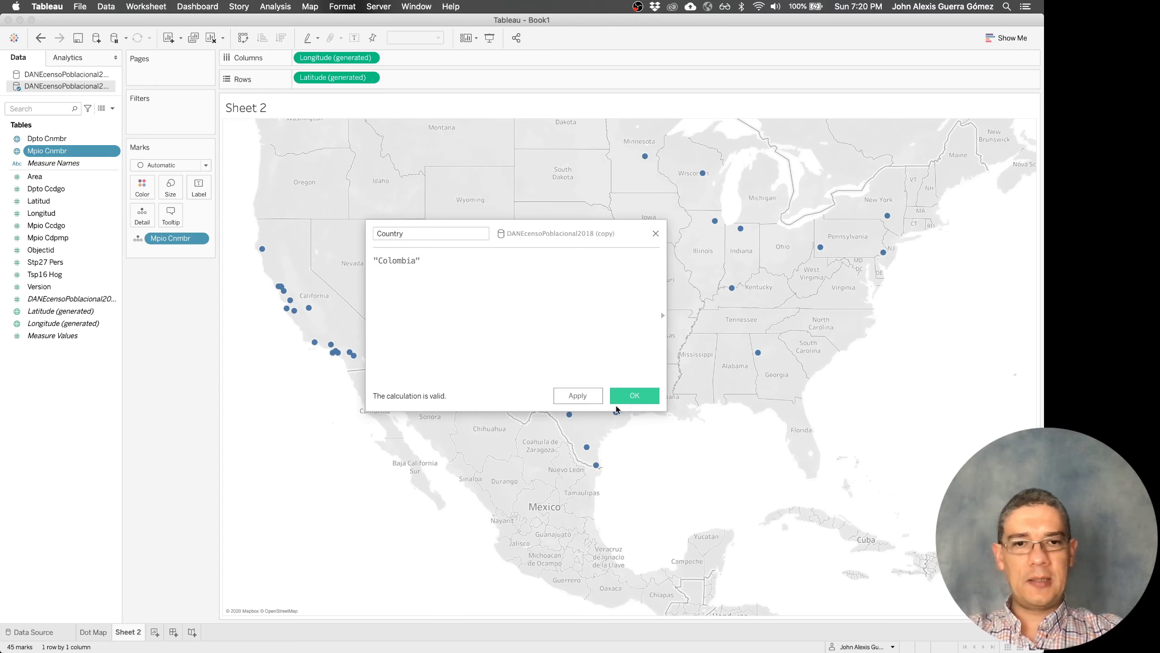
left_click(588, 397)
left_click(621, 397)
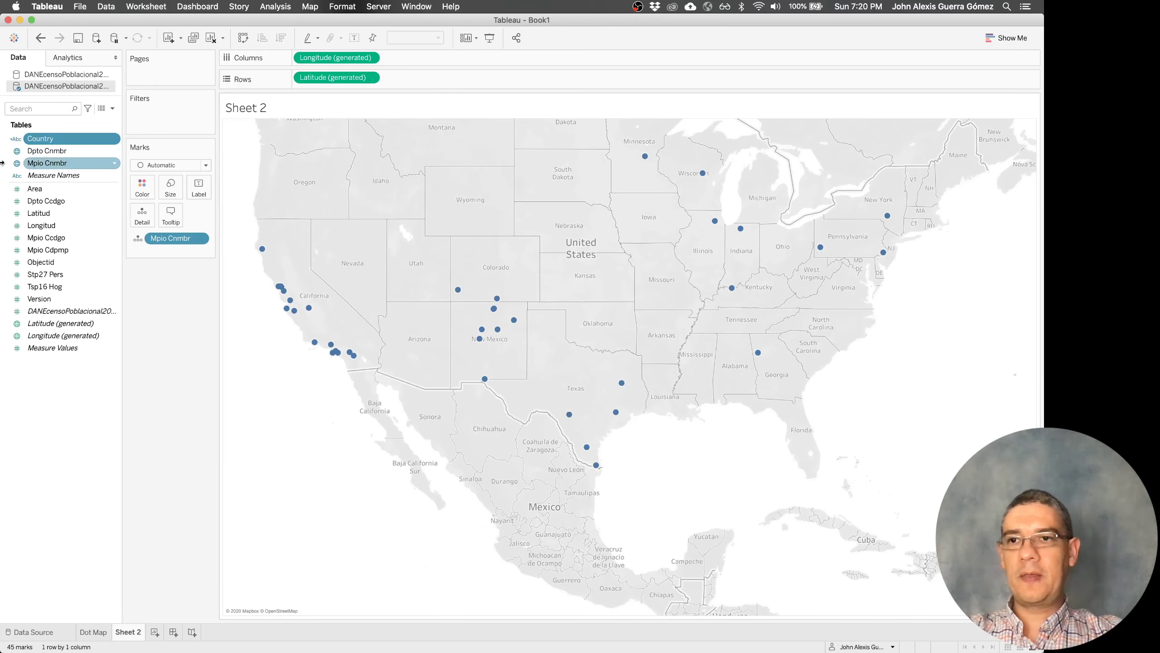
Assign the Country/Region geographic role to the calculated Country field
right_click(55, 142)
mouse_move(126, 336)
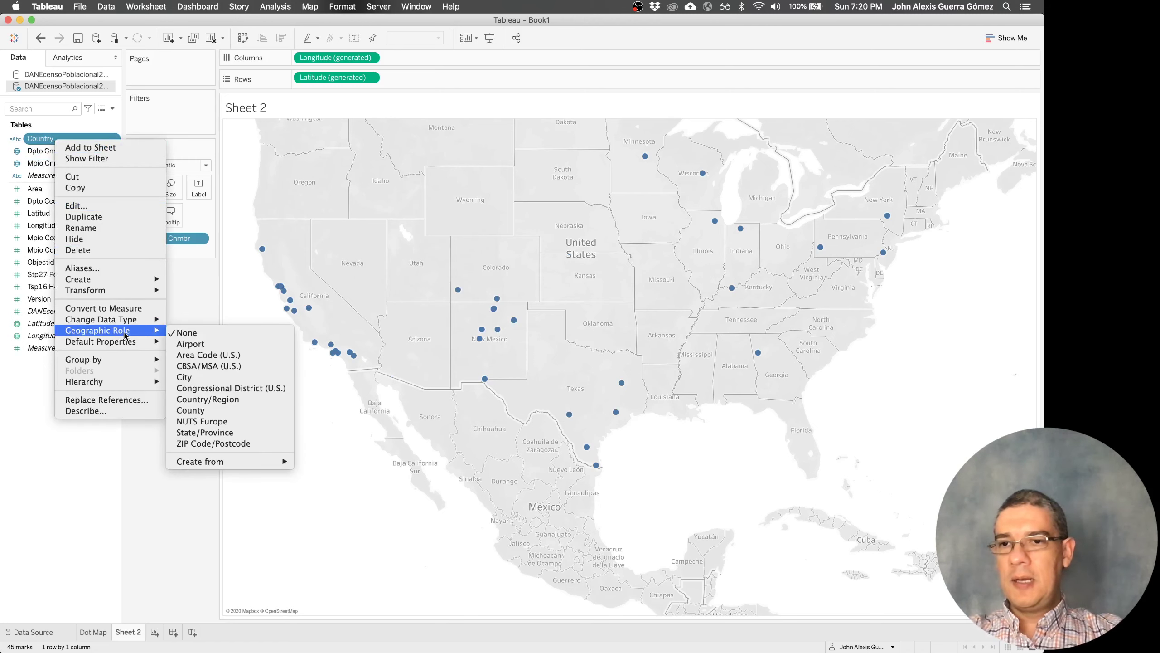
left_click(209, 401)
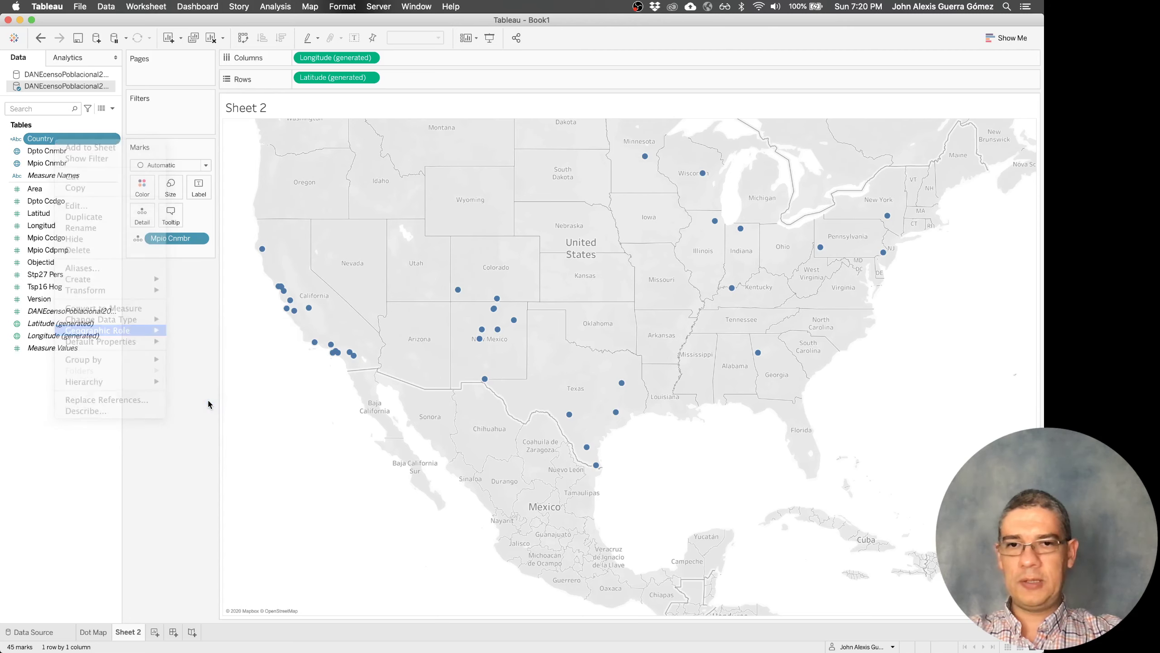
Replace the mapped Mpio Cnmbr field with Country and add Mpio Cnmbr back below it as detail
left_click(201, 238)
left_click(188, 362)
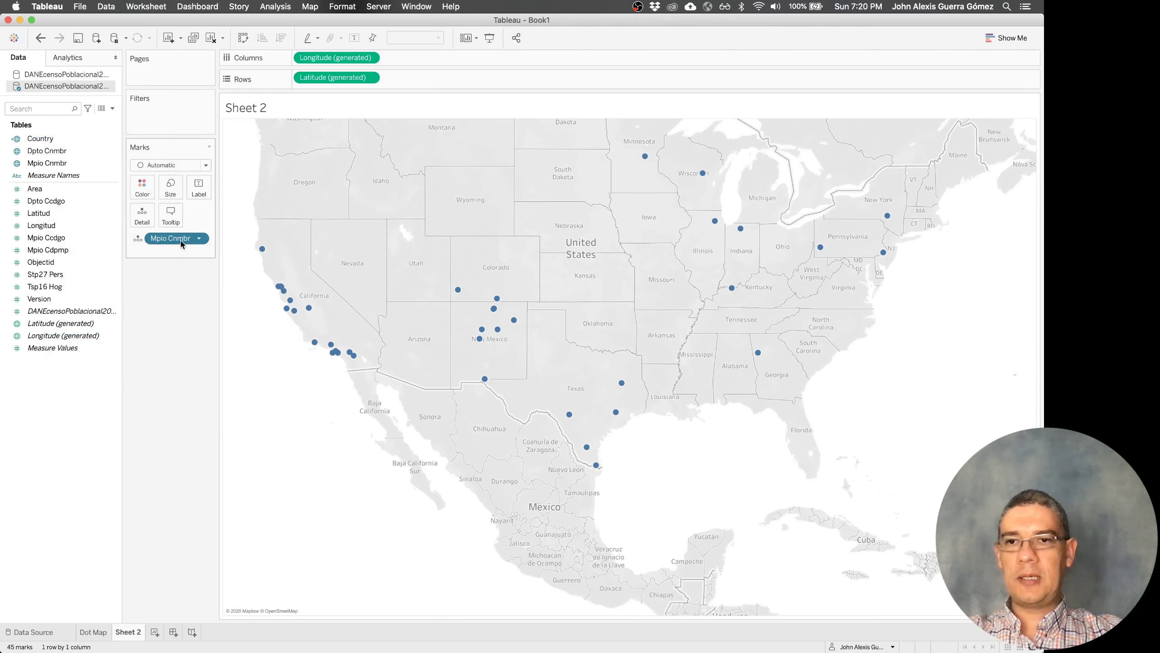
left_click_drag(181, 243, 178, 391)
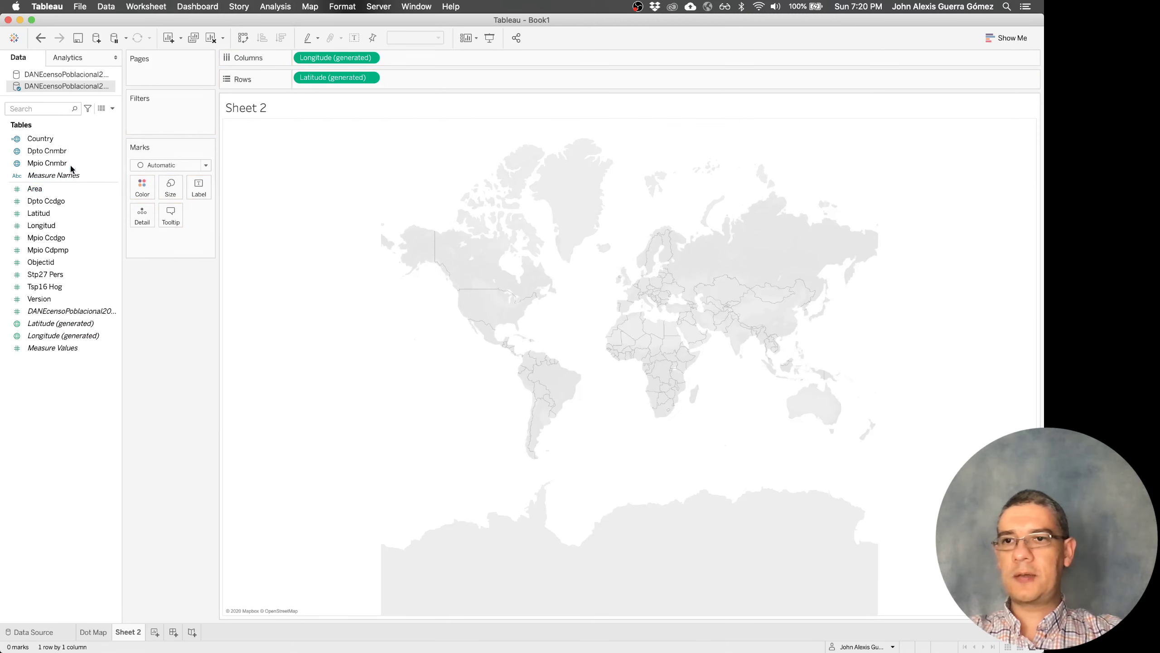
double_click(51, 139)
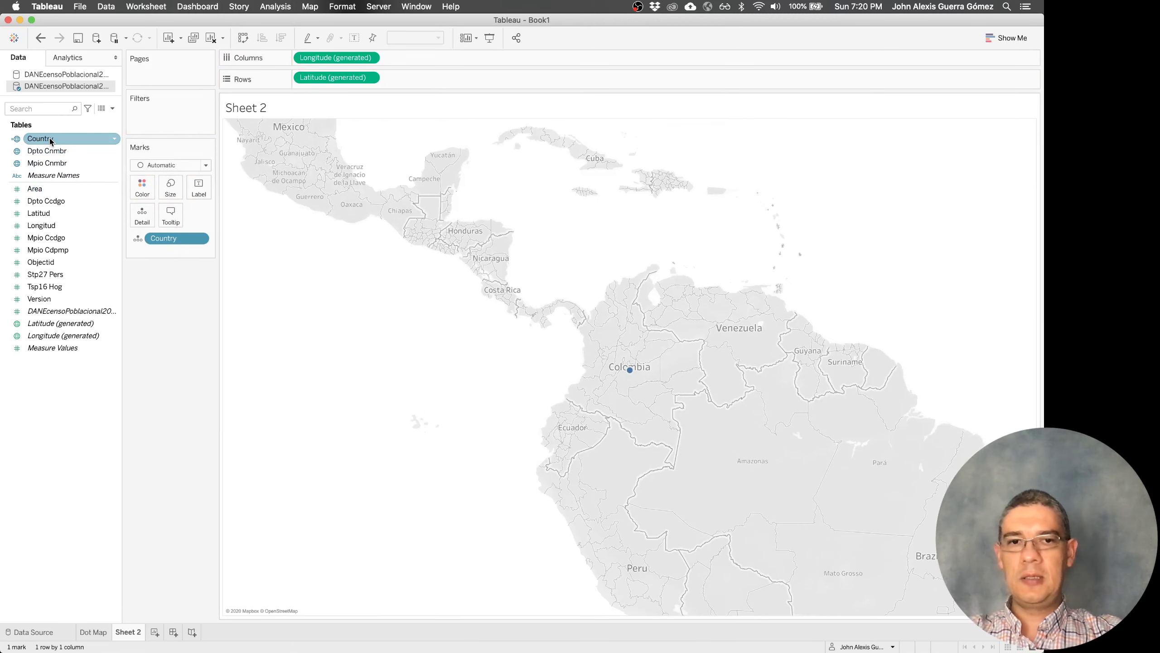
double_click(52, 163)
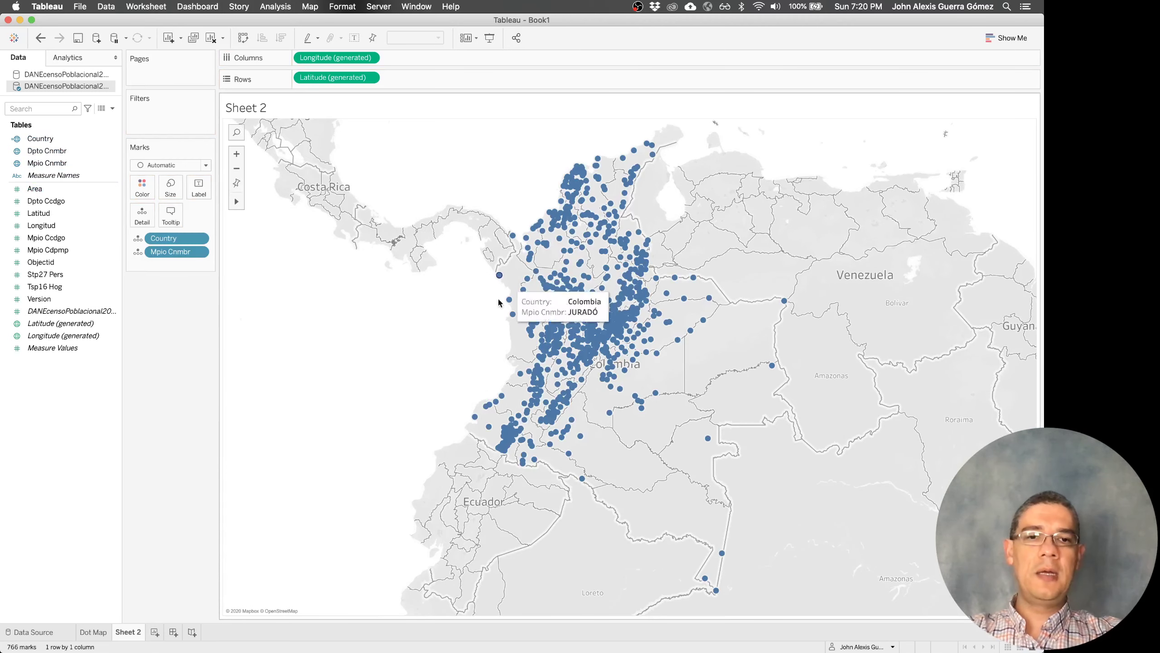
Size the municipality marks on Sheet 2 by Stp27 Pers, as on the Dot Map sheet, and enlarge the circles
left_click(94, 633)
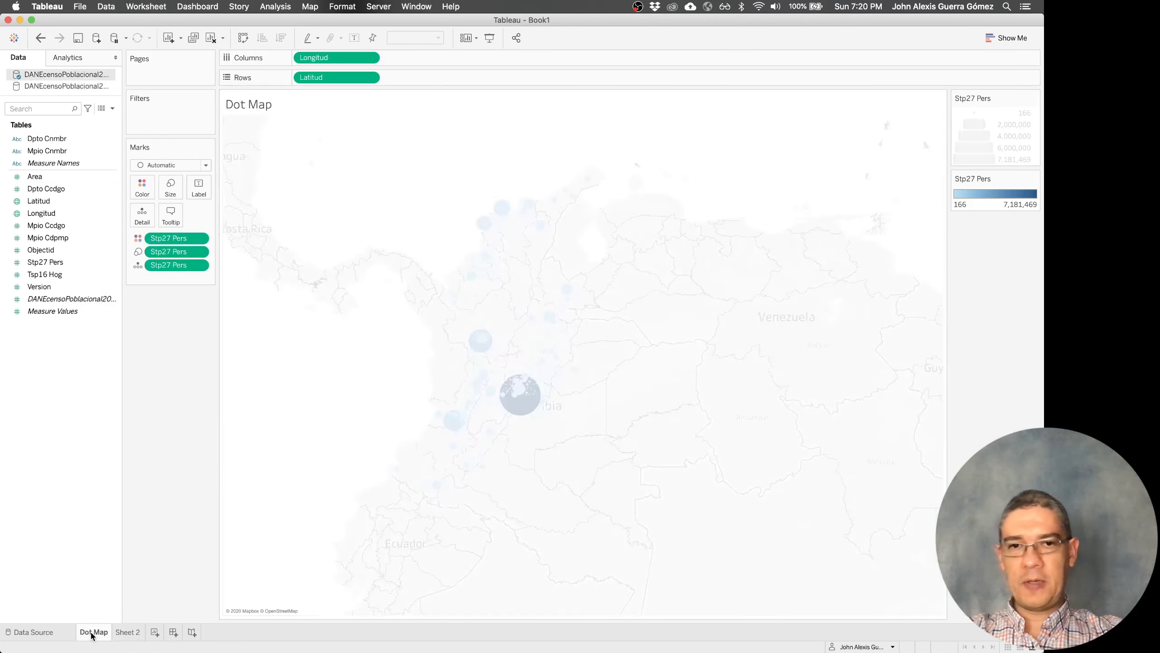
left_click(126, 632)
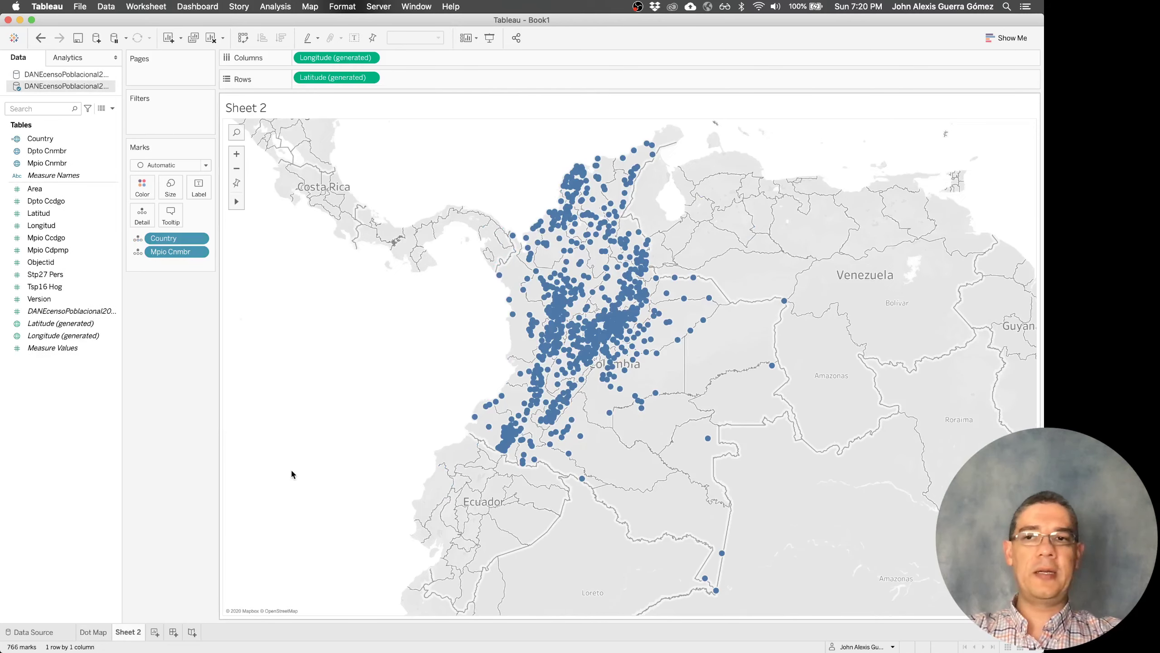
left_click_drag(46, 275, 167, 187)
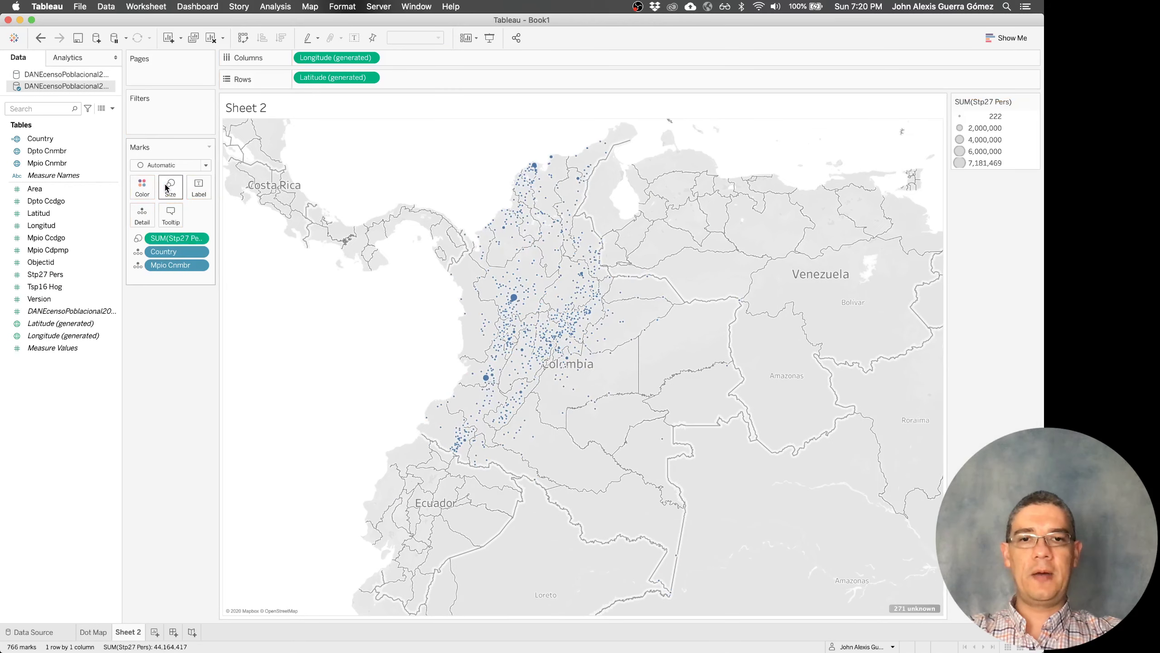
left_click(170, 187)
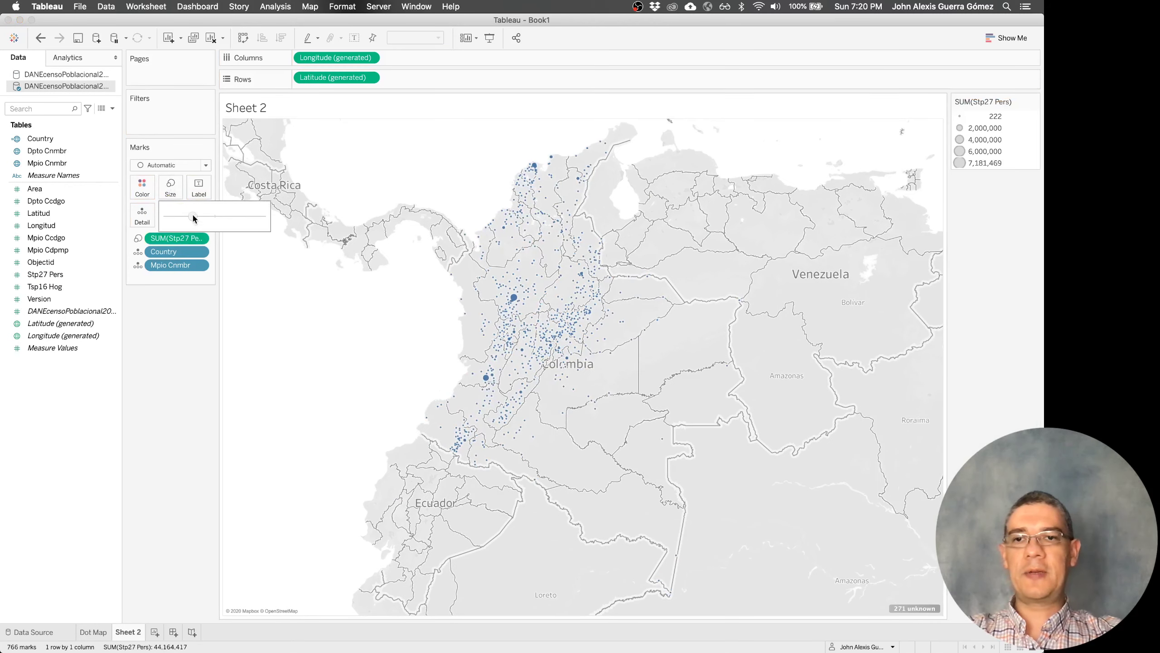
left_click_drag(240, 217, 238, 219)
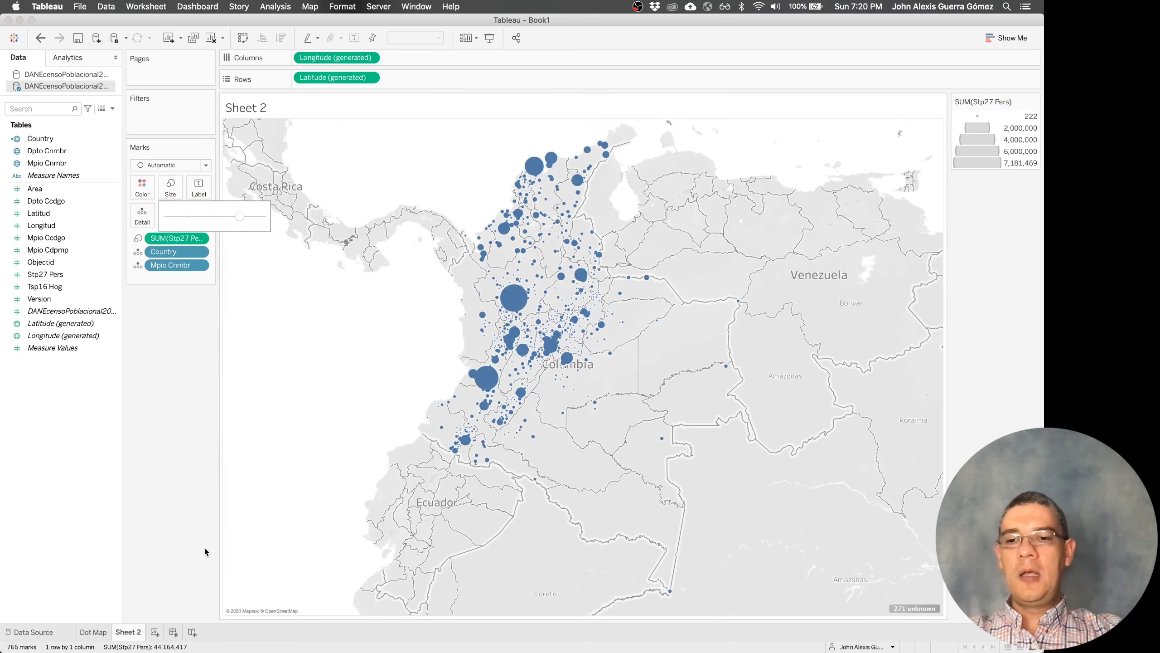
Rename Sheet 2 as "Dot map by city"
double_click(128, 633)
type("D")
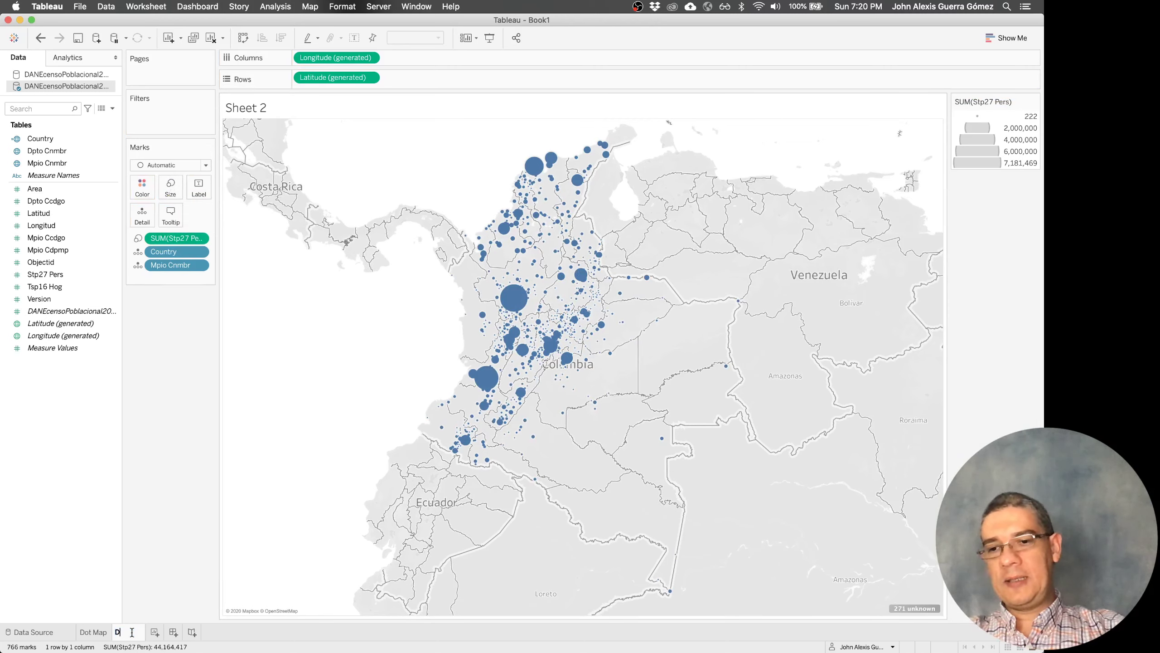
type("ot map by city")
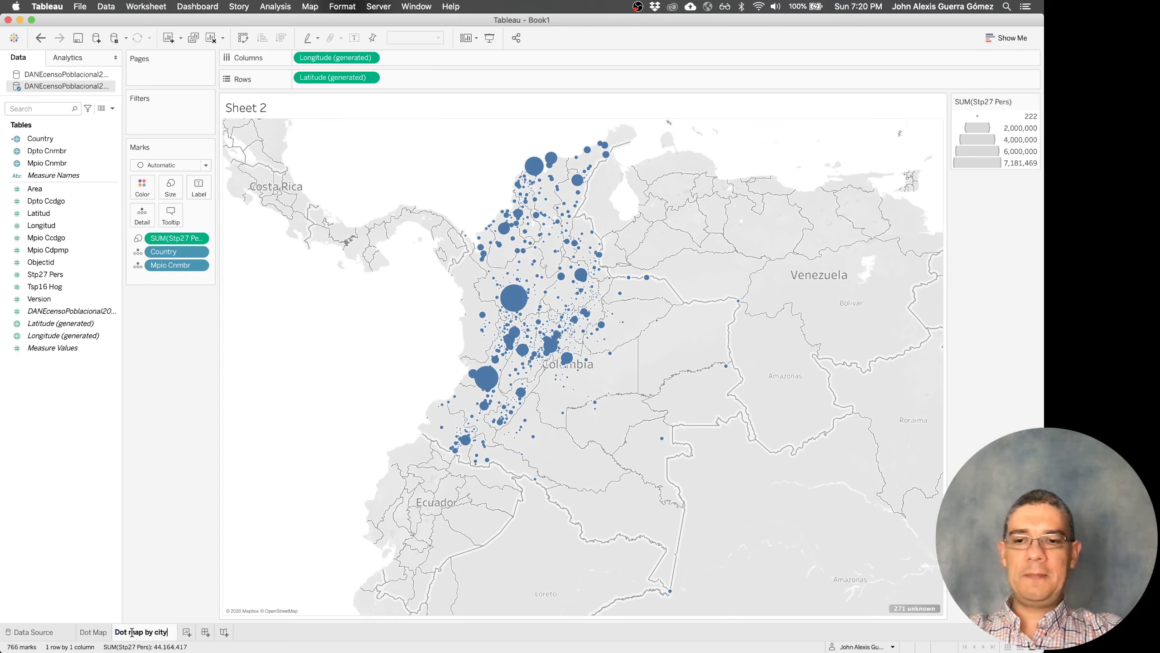
key("Return")
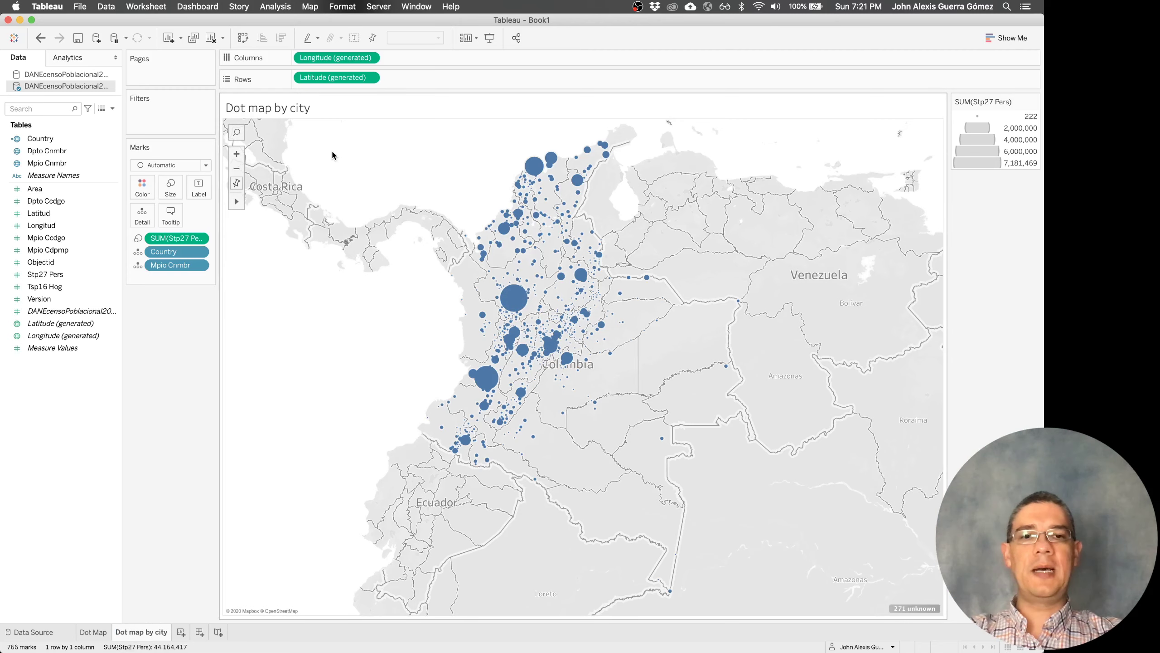
Examine the municipality marks around Bogotá and Cundinamarca up close on the map
scroll(560, 426, "up", 5)
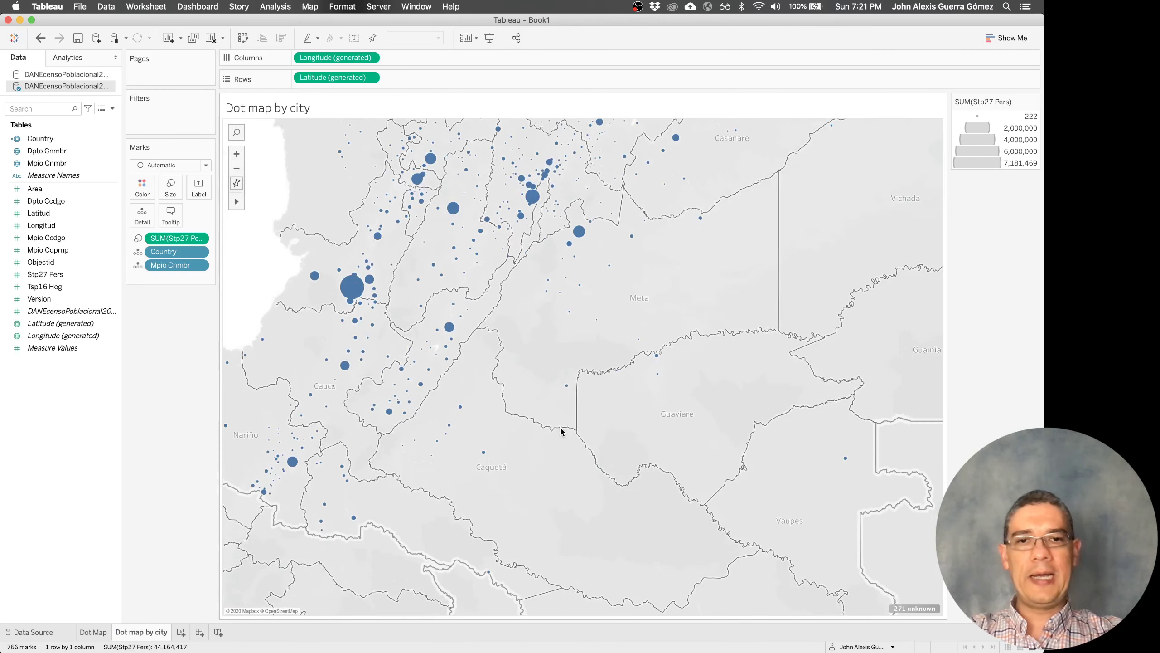
scroll(589, 434, "up", 5)
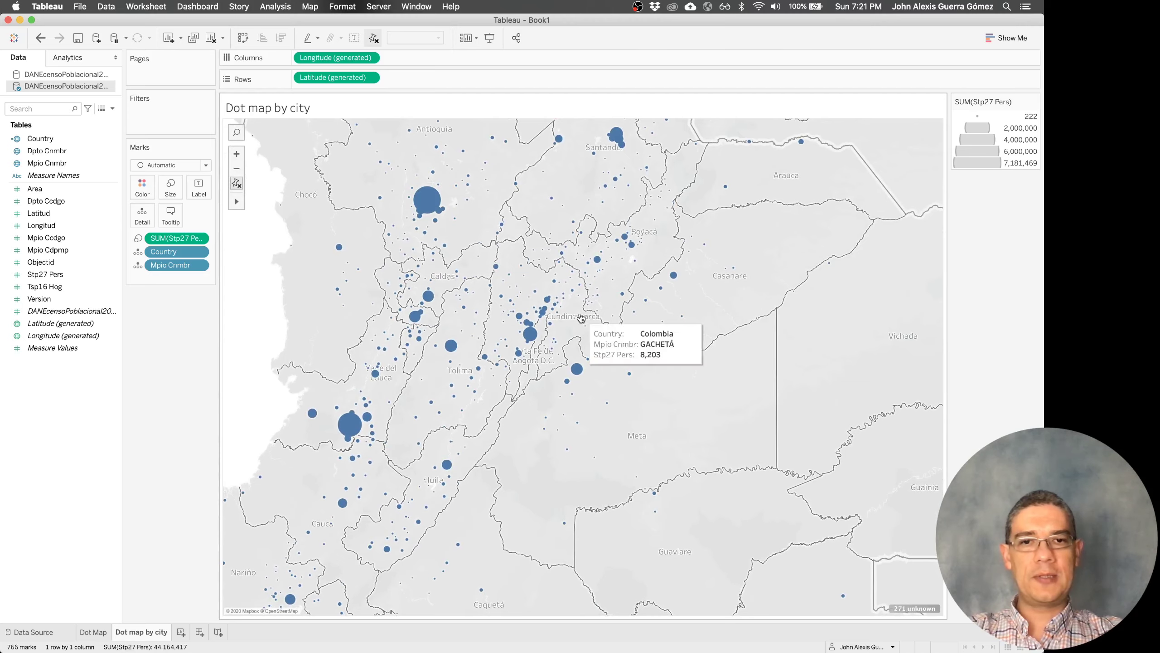
scroll(581, 319, "up", 5)
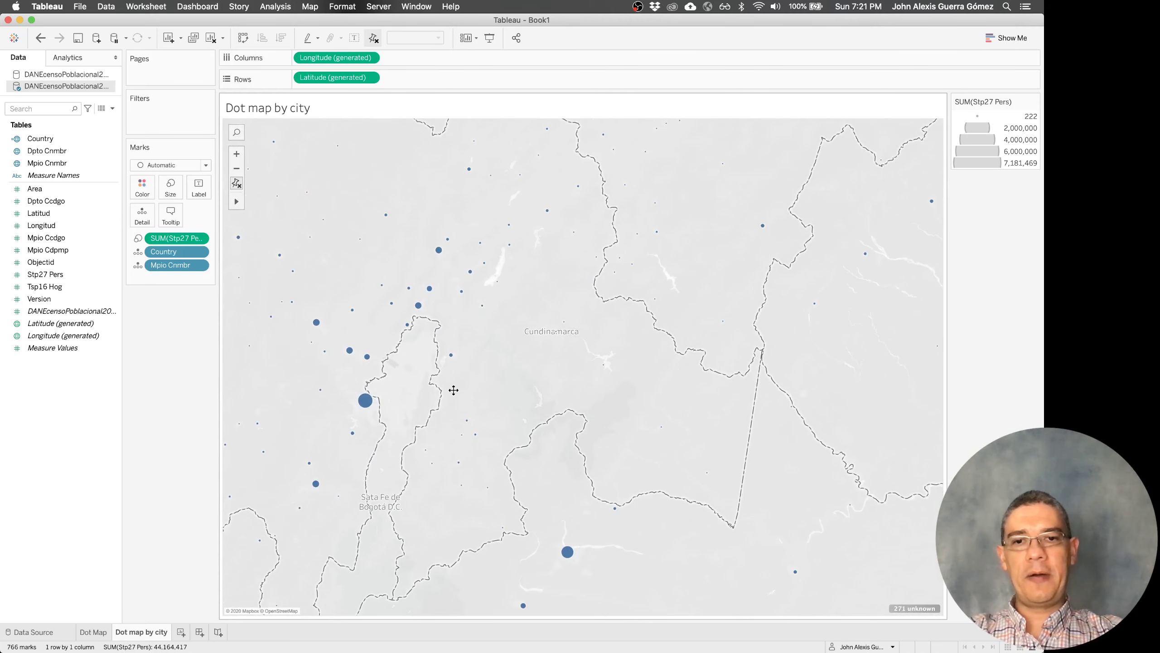
left_click_drag(453, 390, 619, 321)
scroll(542, 439, "up", 5)
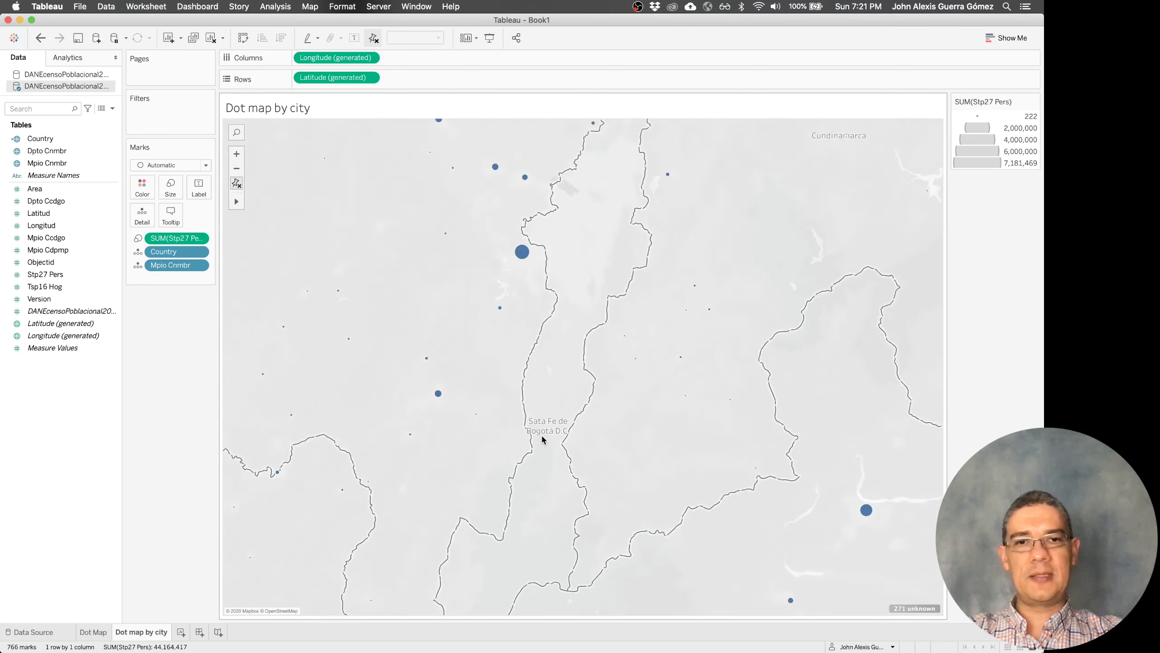
Inspect the base map's boundaries and the surrounding marks around the Santa Fe de Bogotá label at different scales
scroll(542, 437, "up", 3)
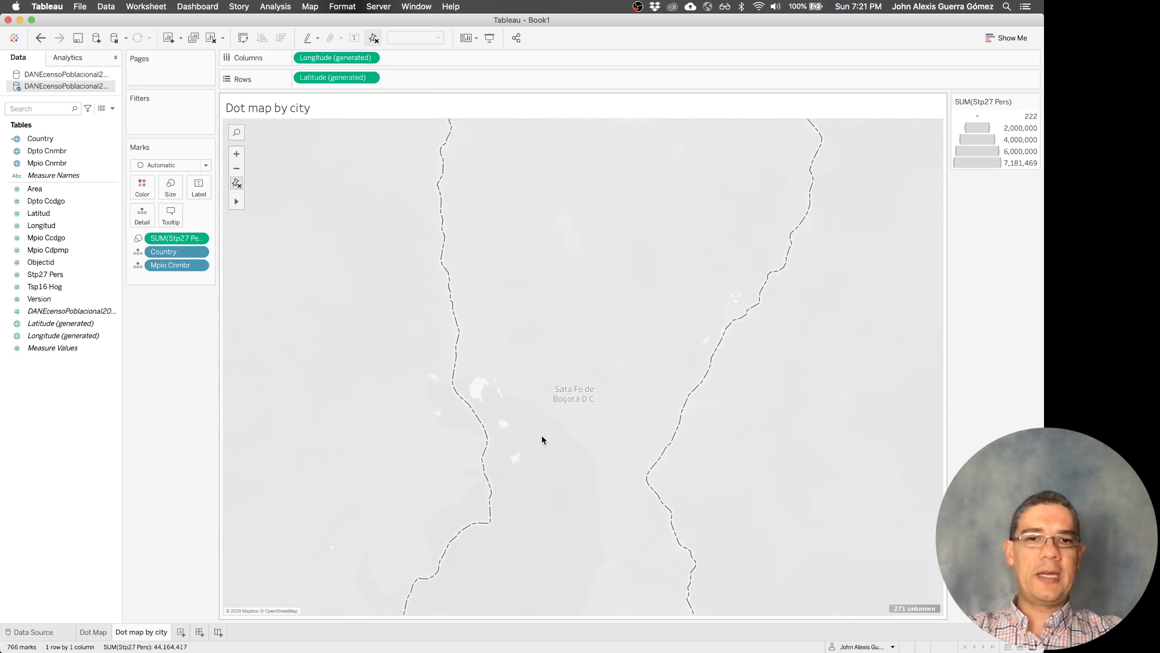
scroll(542, 436, "down", 4)
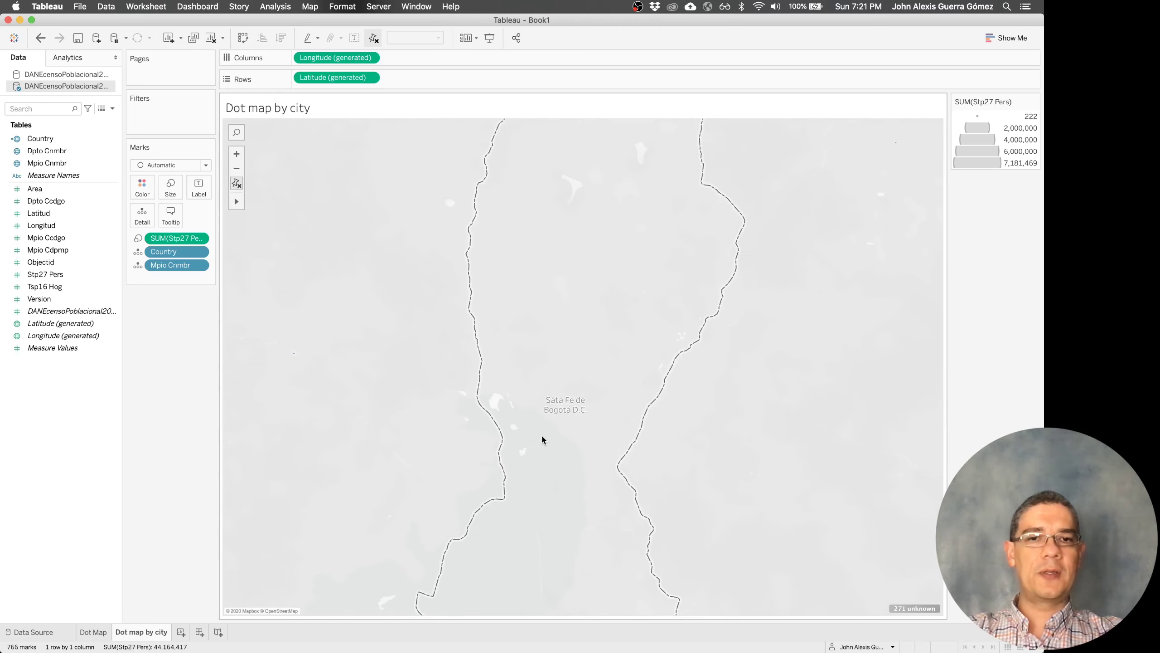
scroll(542, 437, "down", 1)
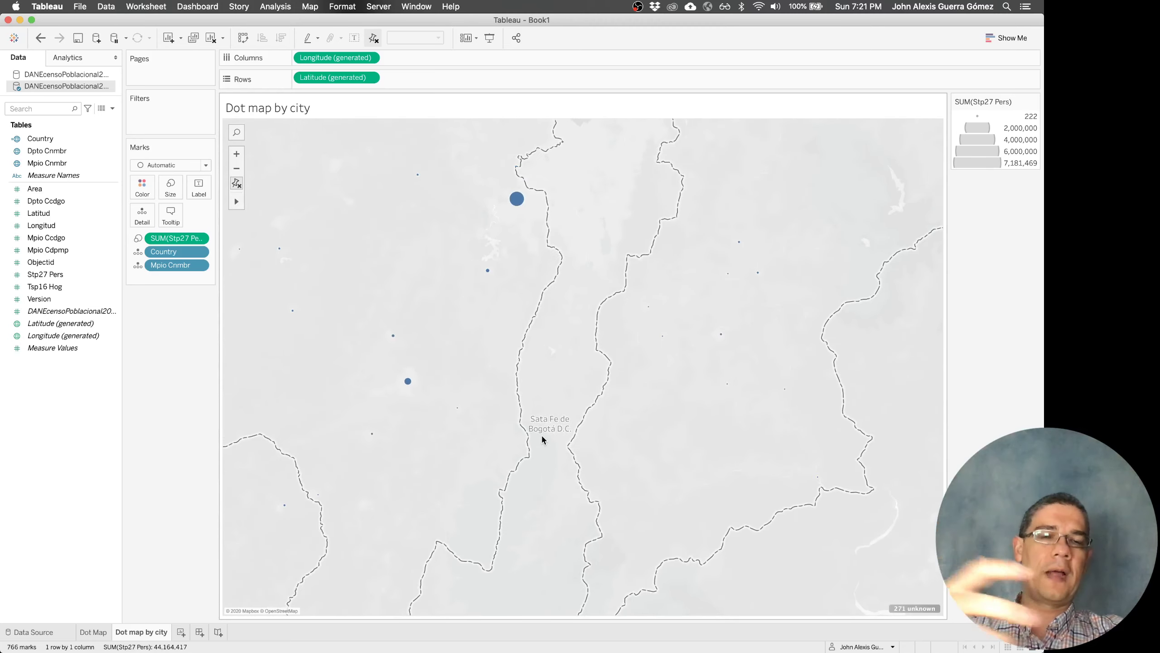
scroll(542, 437, "down", 2)
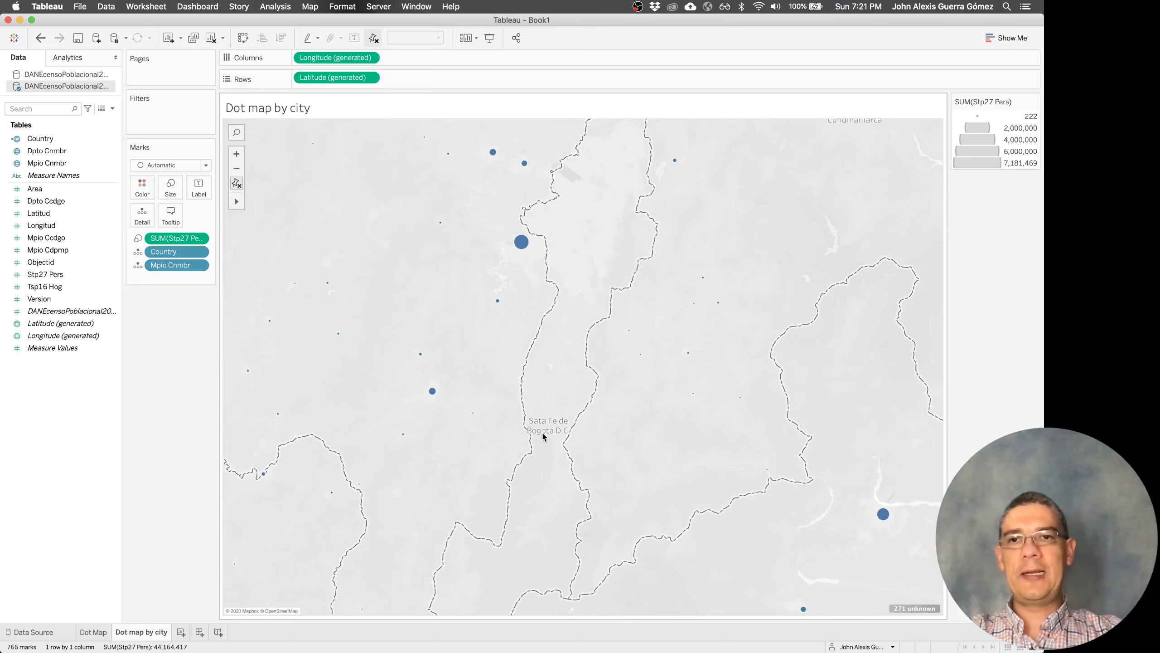
Switch to Chrome, go to the Mapbox Studio styles list and open the public Light style last edited Jun 18, 2019
key("super+Tab")
key("super+Tab")
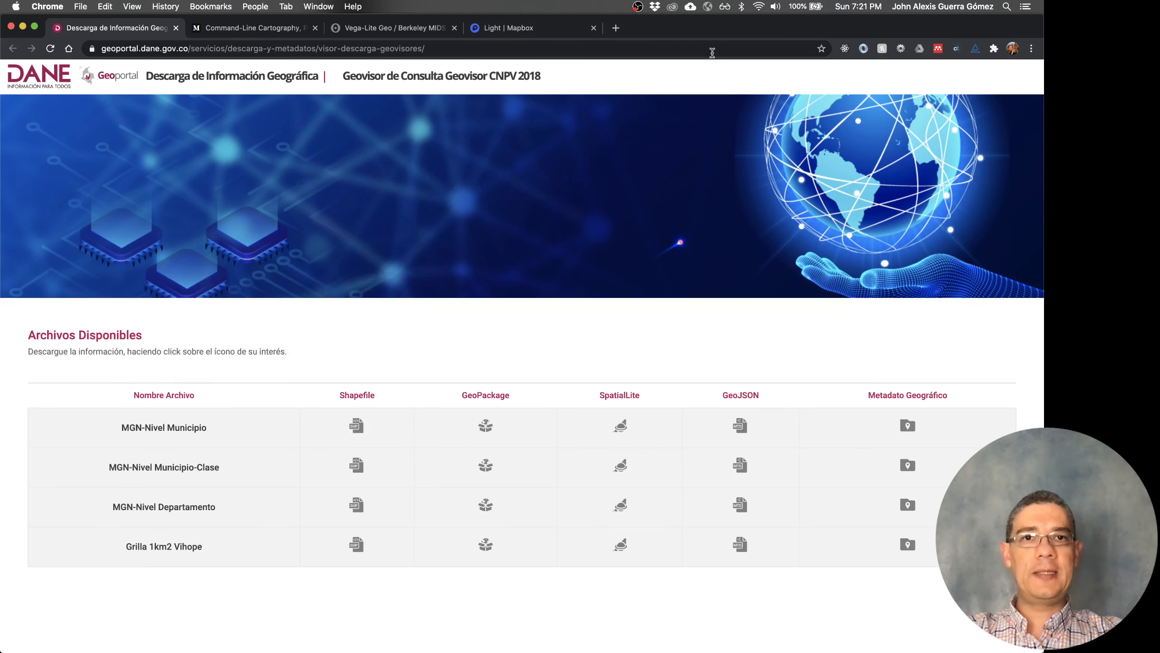
left_click(540, 31)
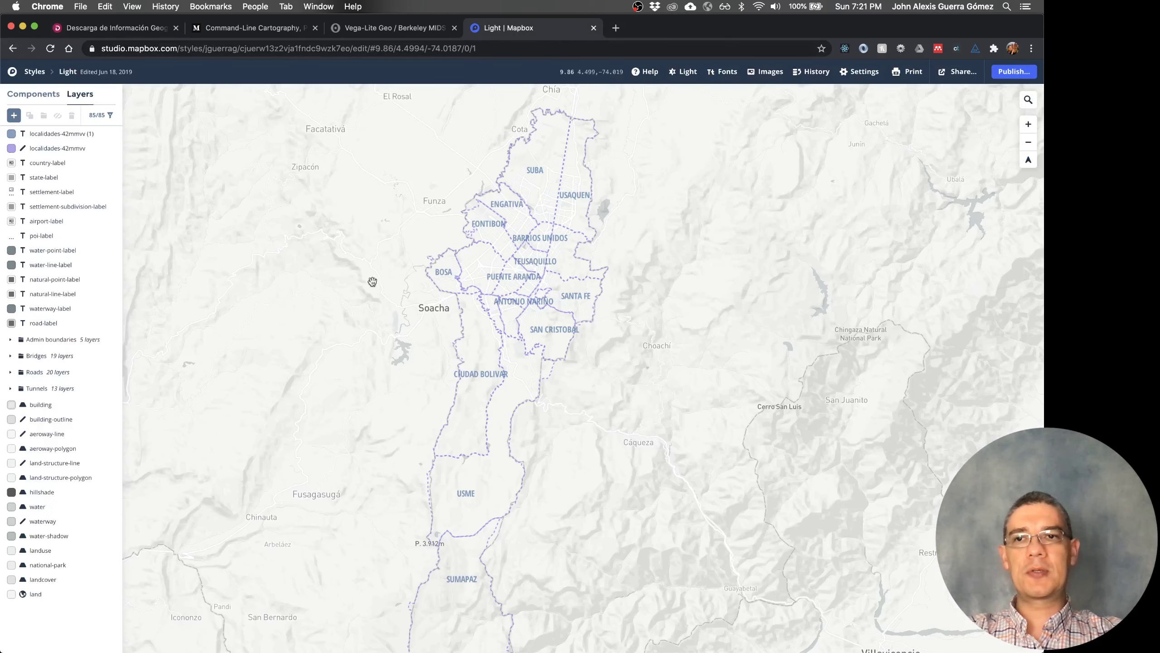
left_click(308, 48)
type("stude")
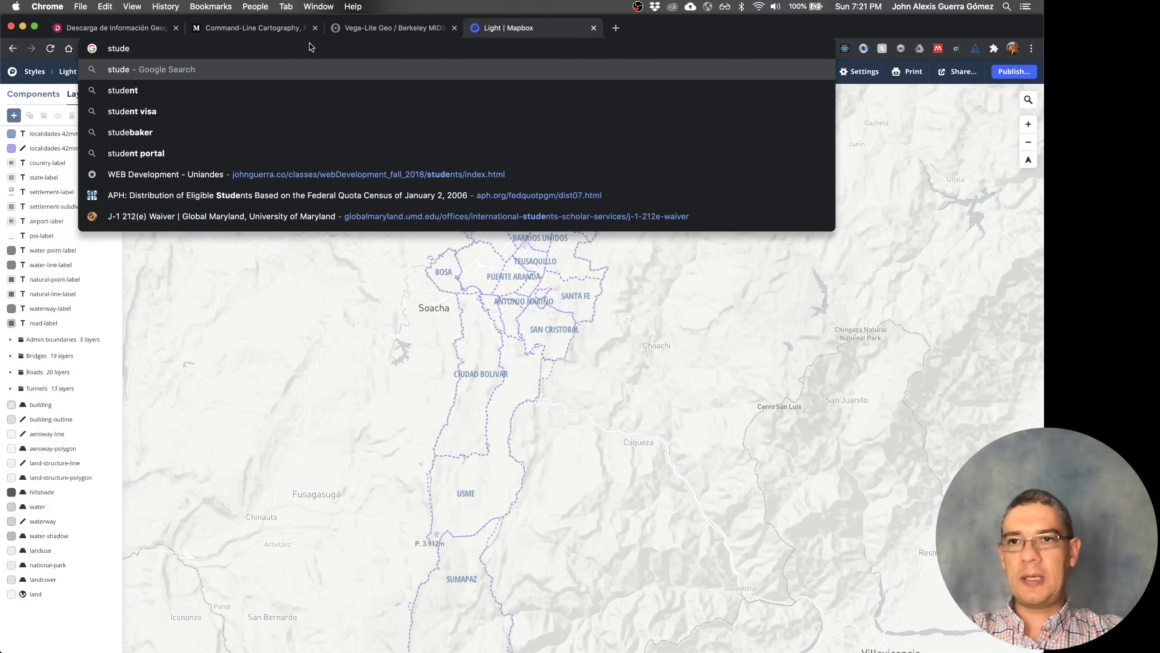
key("BackSpace")
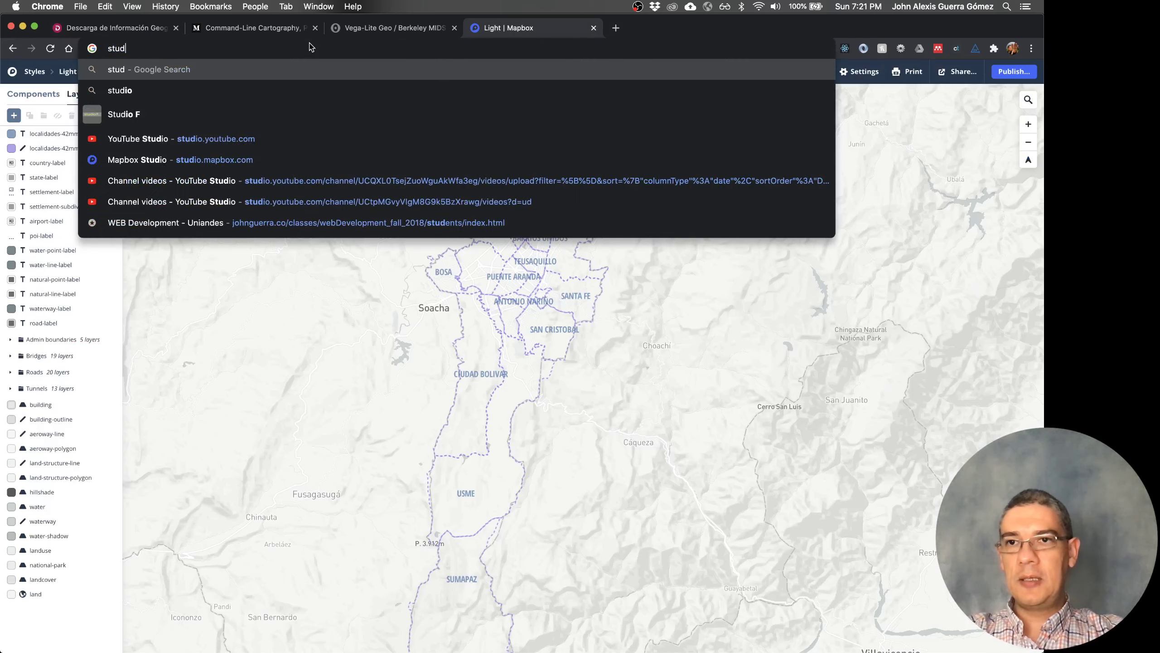
type("io.map")
key("Return")
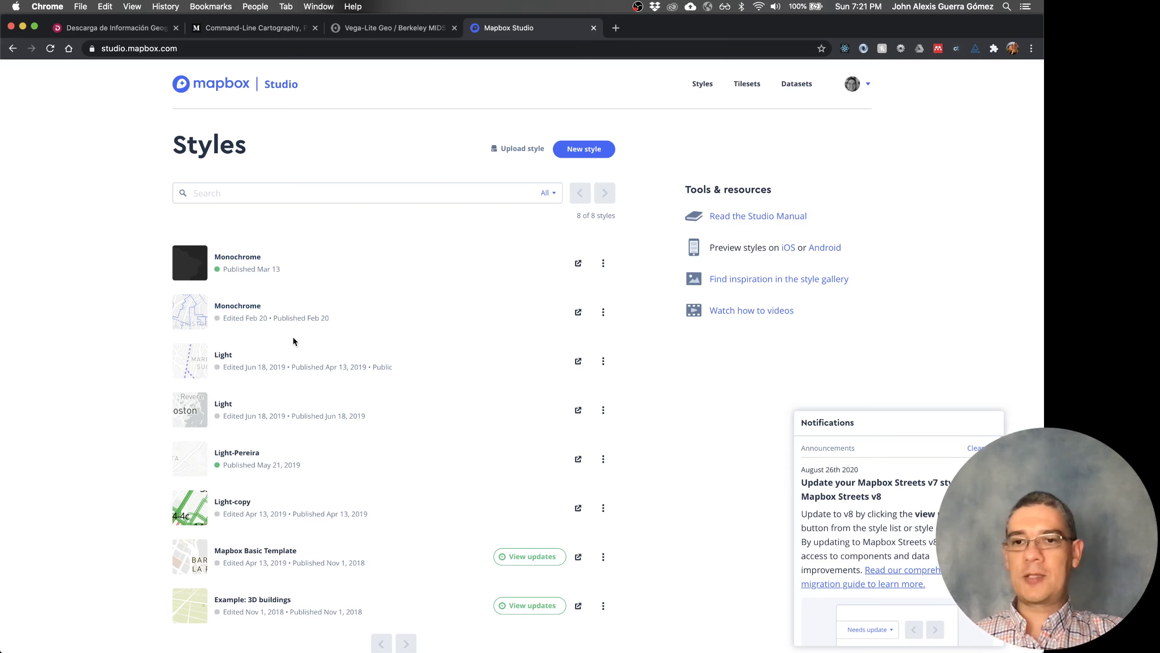
left_click(223, 356)
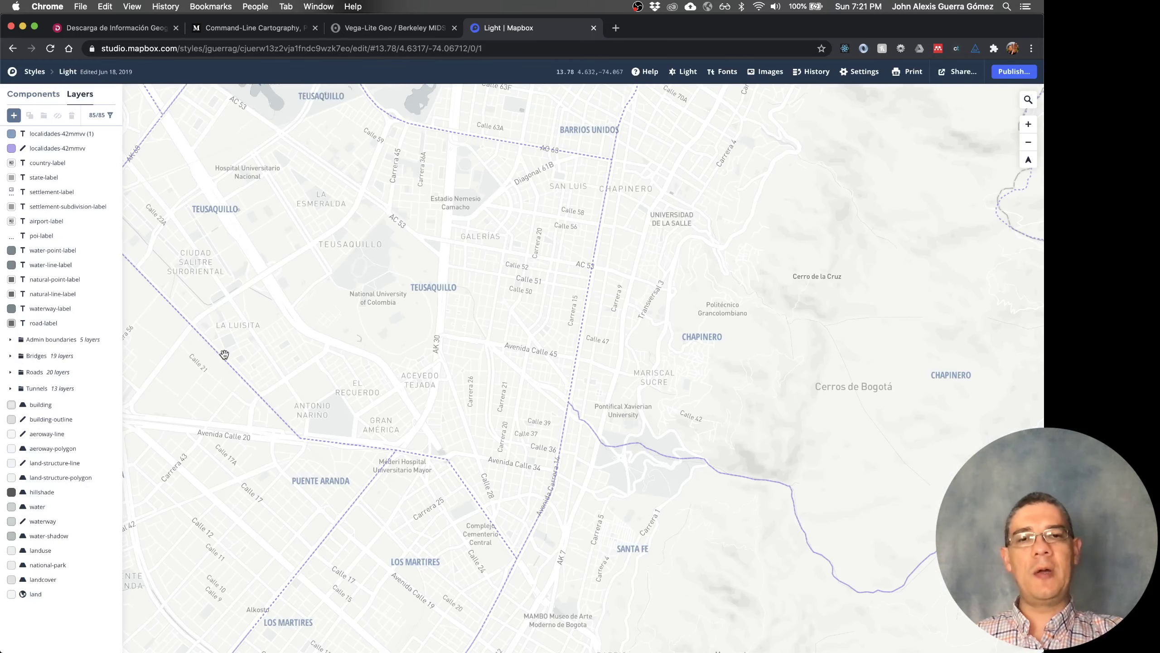
Examine Bogotá's locality boundaries and labels on the Light style map, both close up and across the whole city
left_click(224, 355)
scroll(439, 298, "down", 3)
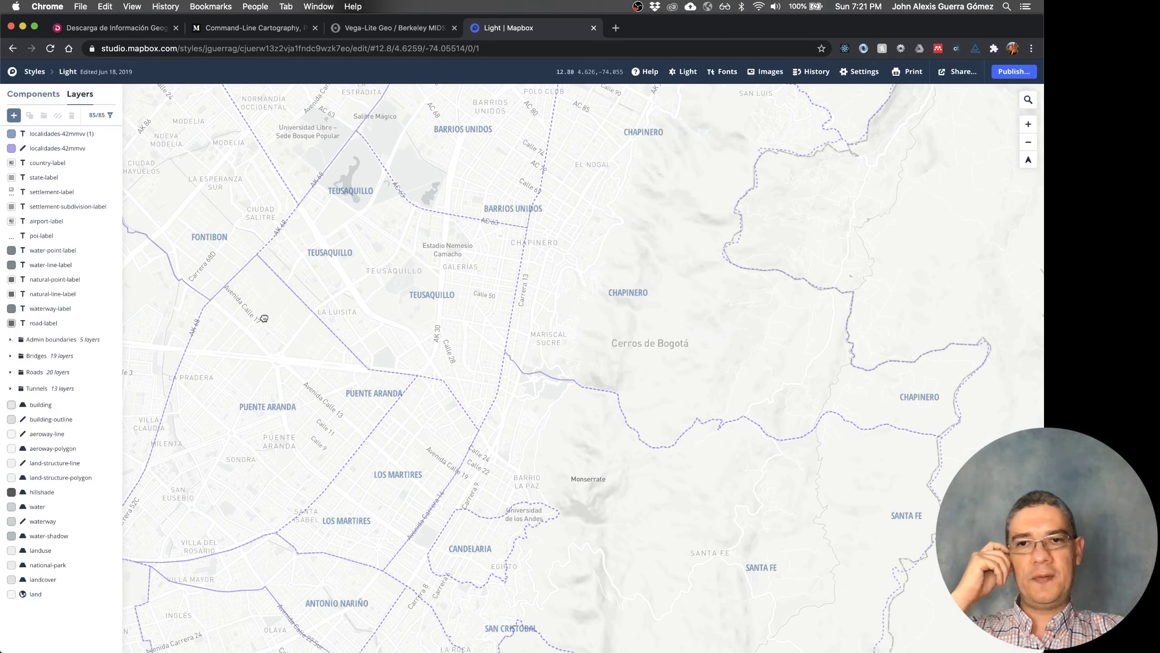
left_click_drag(262, 319, 599, 394)
scroll(601, 394, "down", 3)
scroll(601, 394, "down", 5)
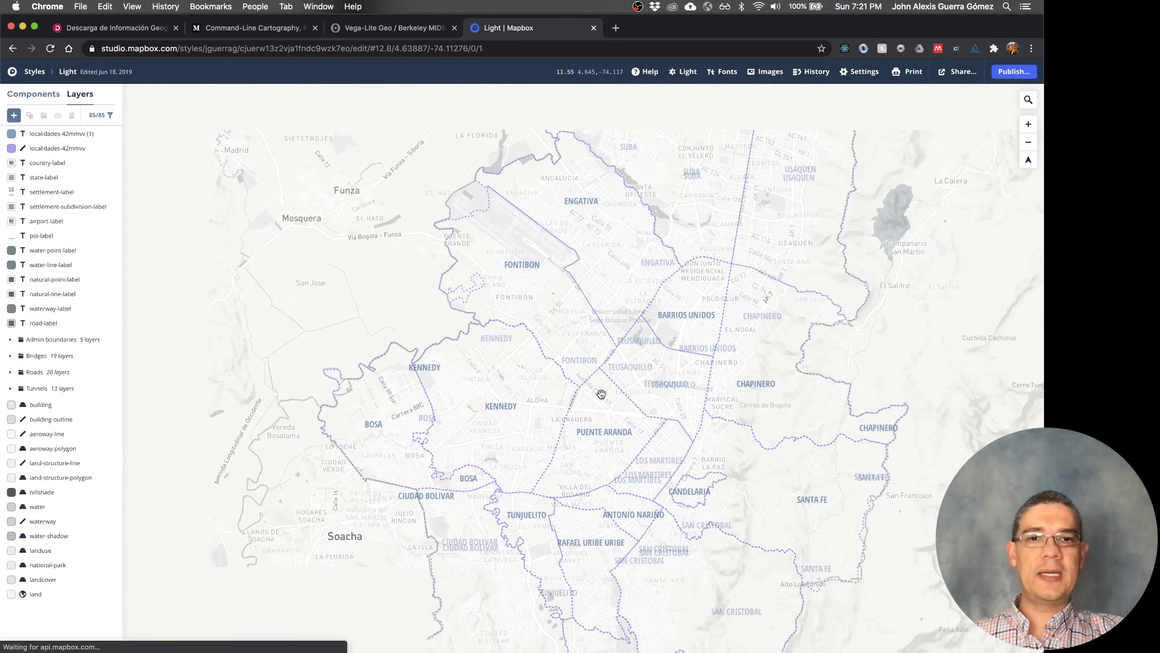
scroll(601, 394, "down", 5)
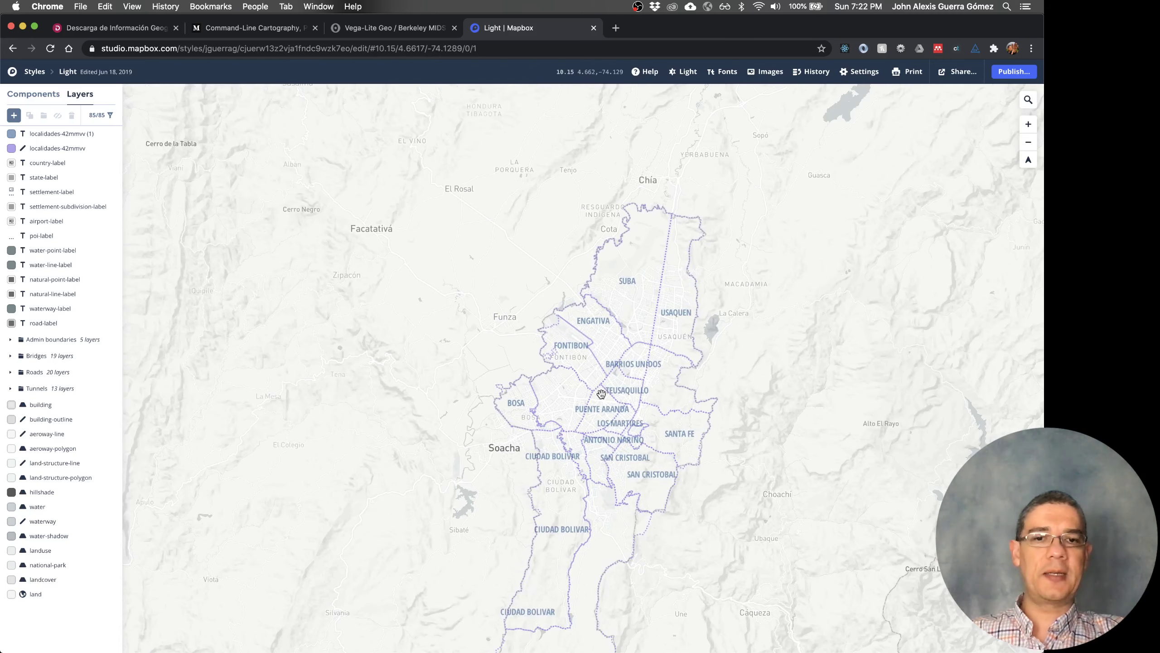
left_click_drag(601, 393, 601, 303)
scroll(601, 304, "up", 10)
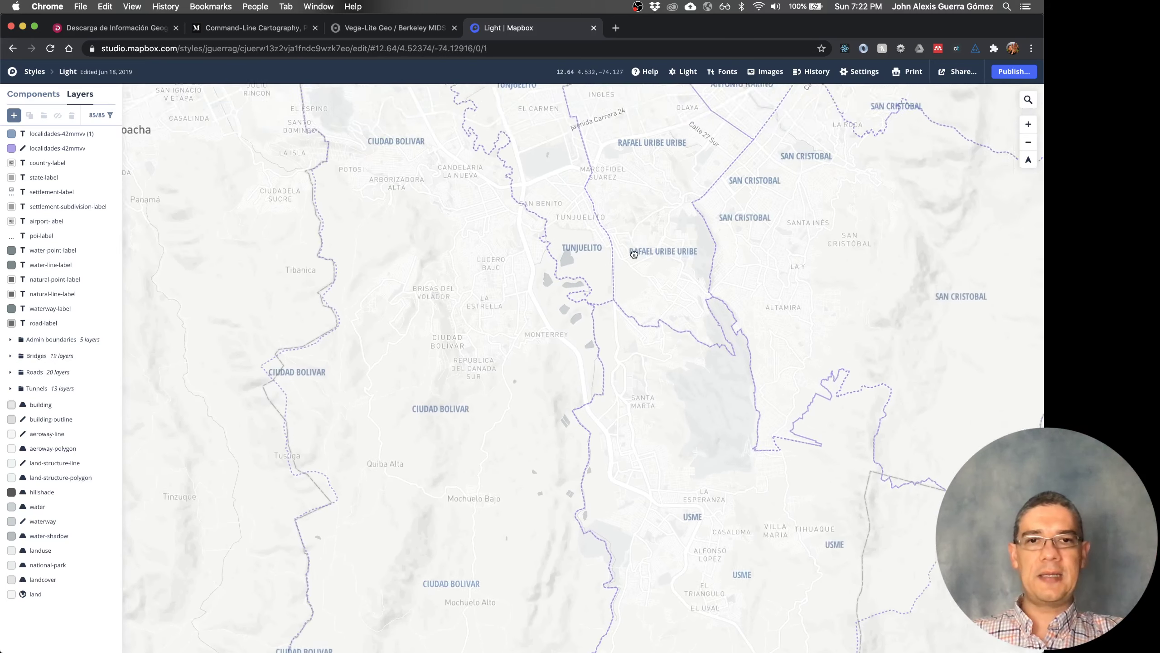
scroll(625, 264, "up", 6)
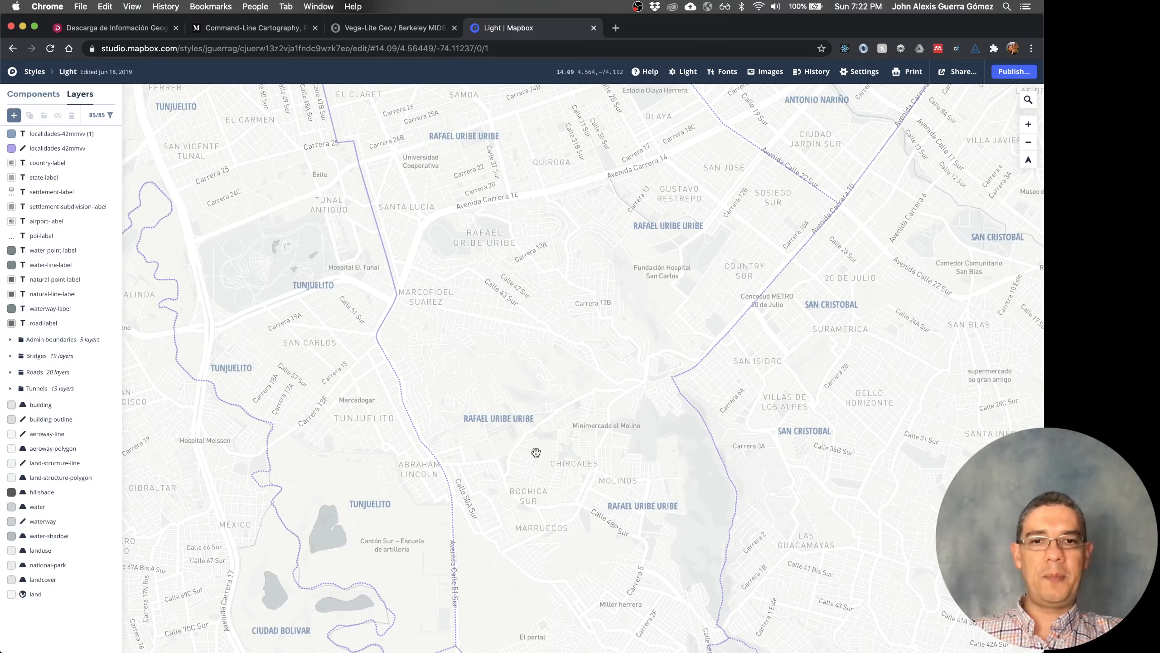
scroll(595, 355, "down", 8)
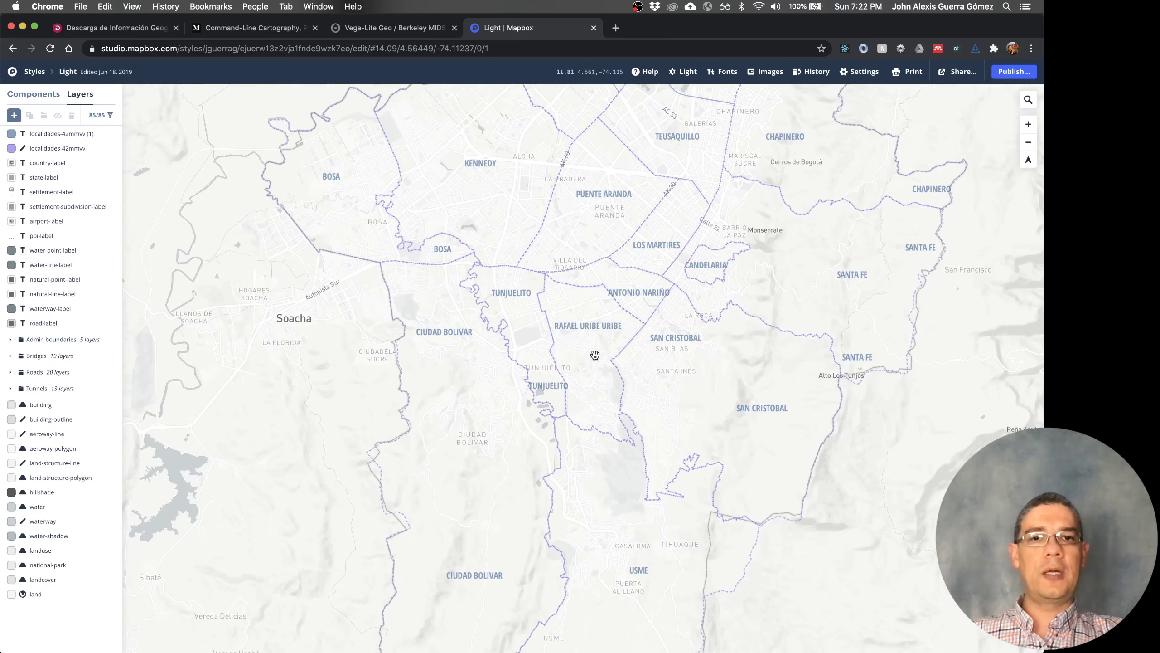
left_click_drag(674, 260, 605, 398)
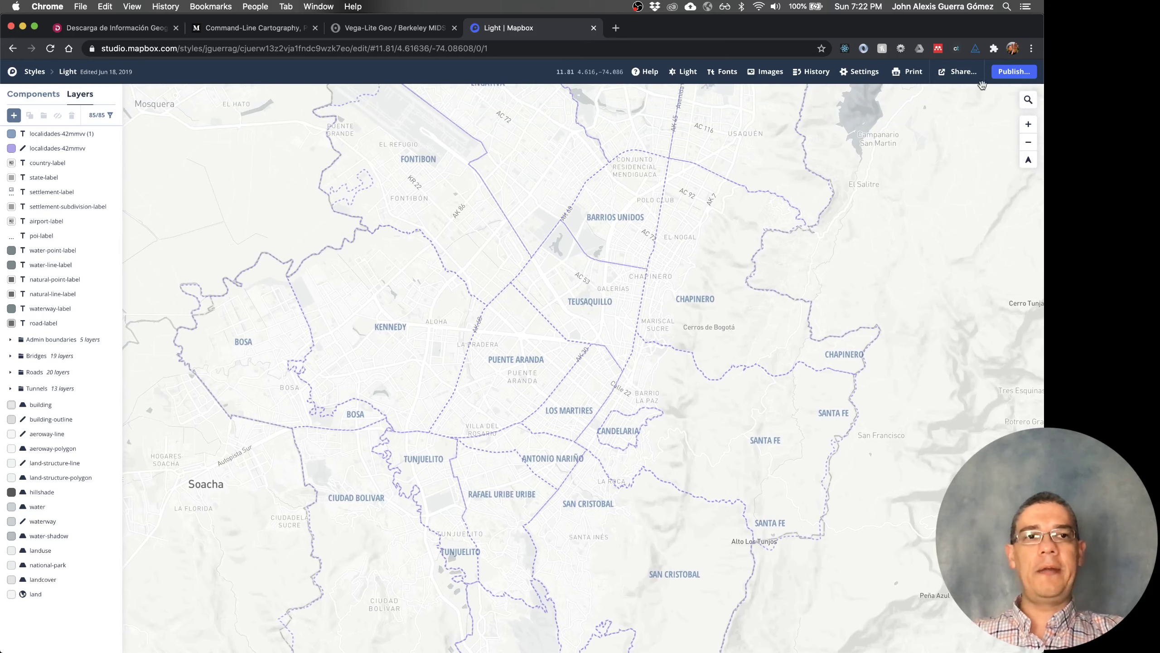
Copy the Light style's third-party integration URL for Tableau from its production sharing options
left_click(961, 71)
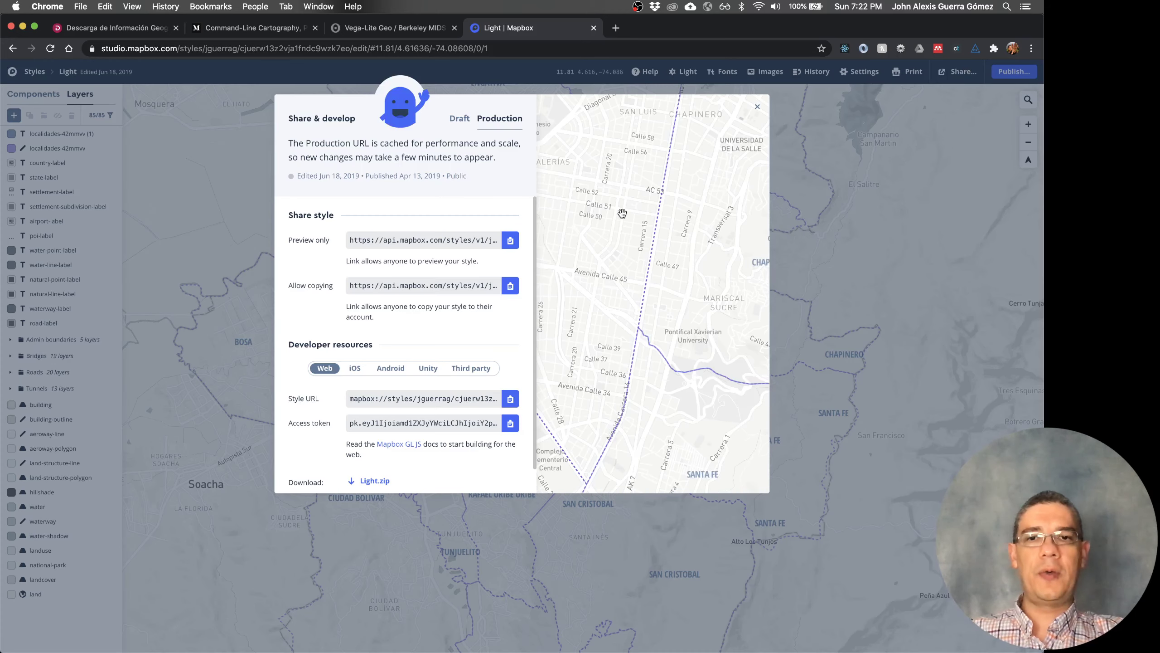
left_click(473, 369)
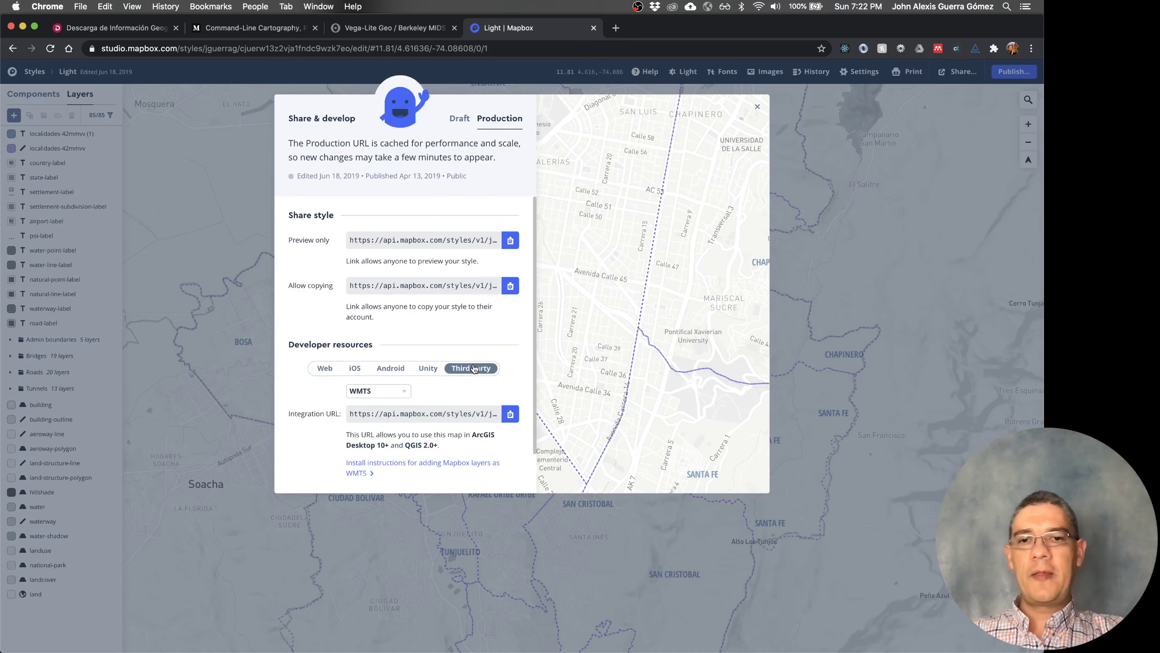
left_click(403, 391)
left_click(382, 421)
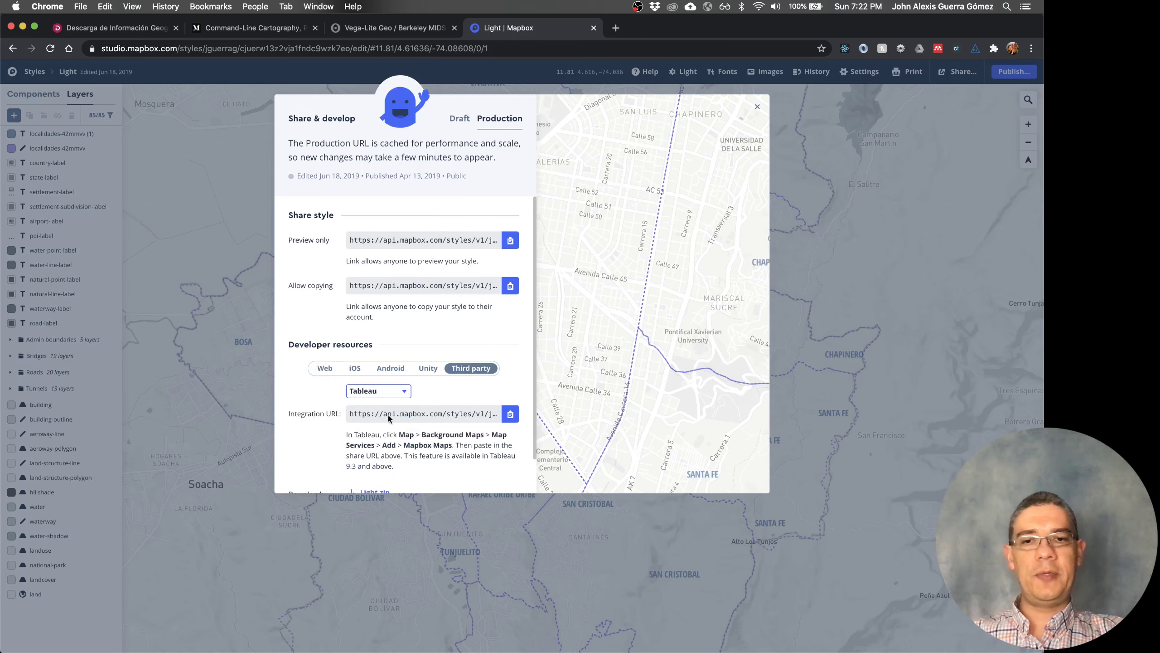
left_click(511, 414)
Switch to Tableau and add a Mapbox background map named districts, using the copied integration URL with its access token
key("super+Tab")
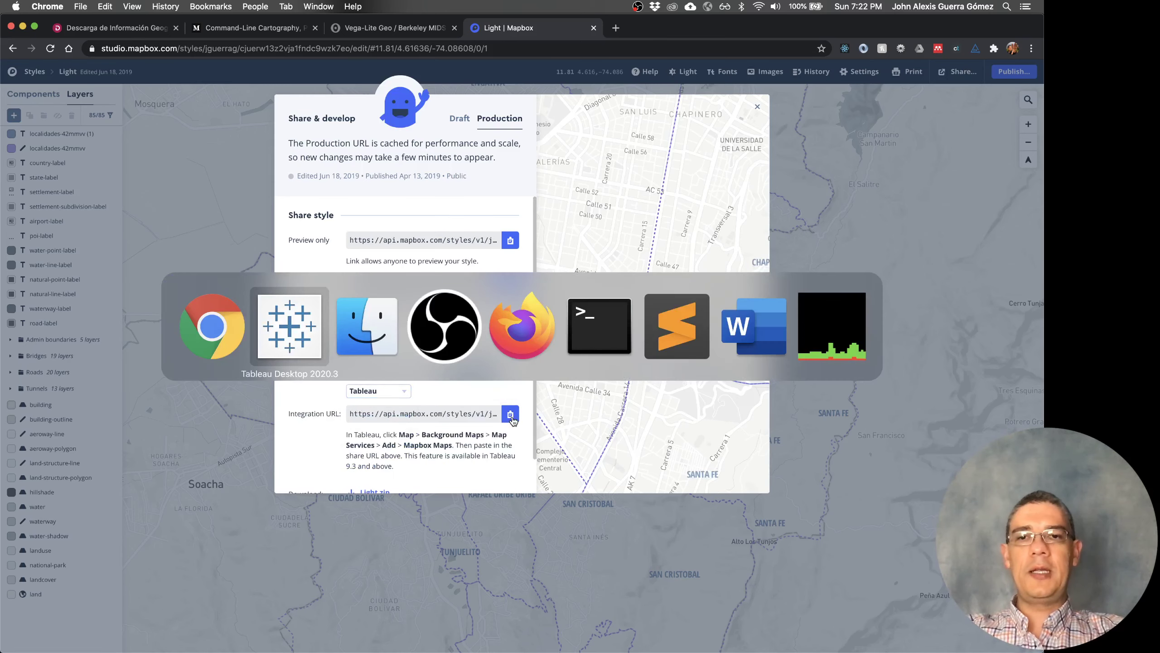
left_click(379, 6)
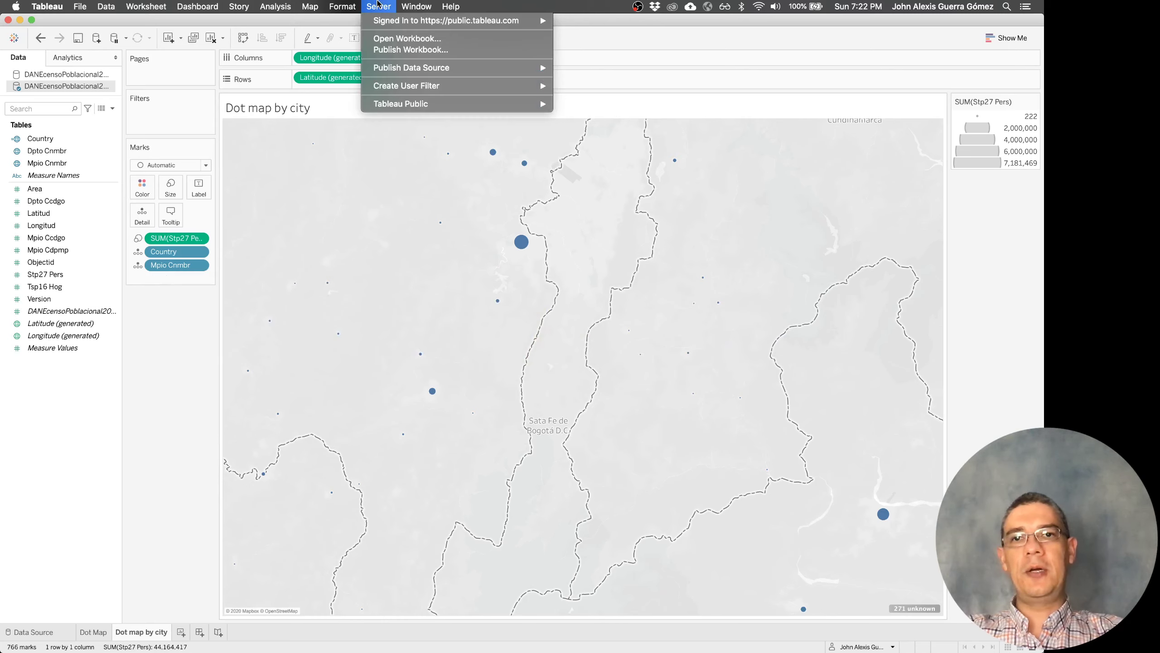
mouse_move(310, 6)
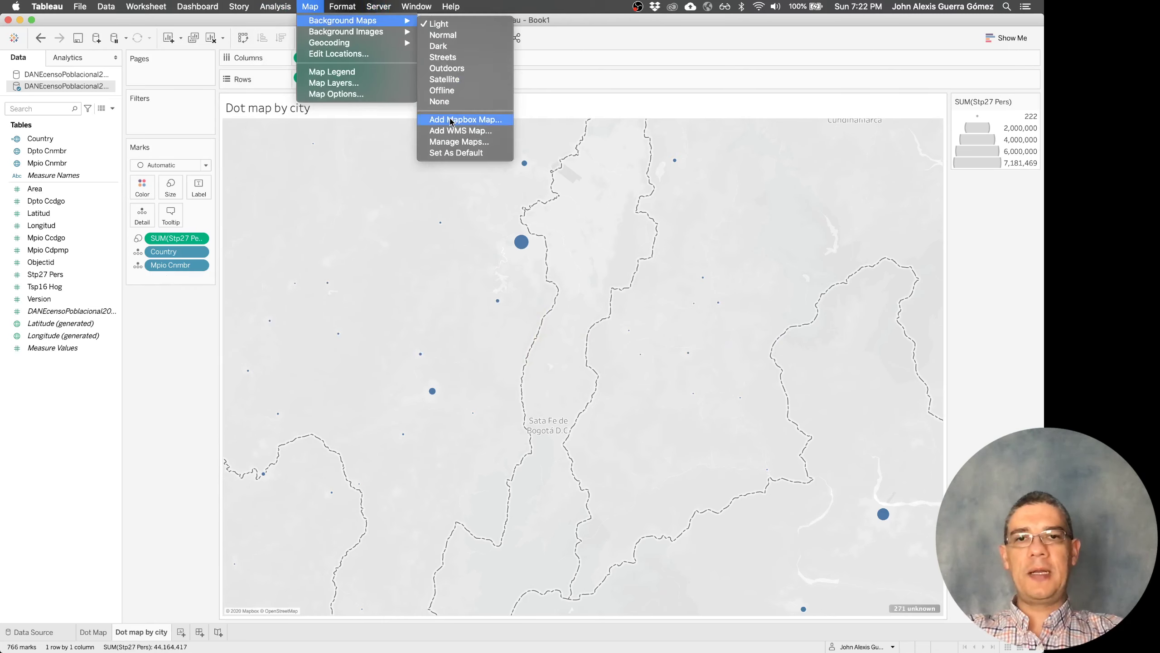
left_click(450, 119)
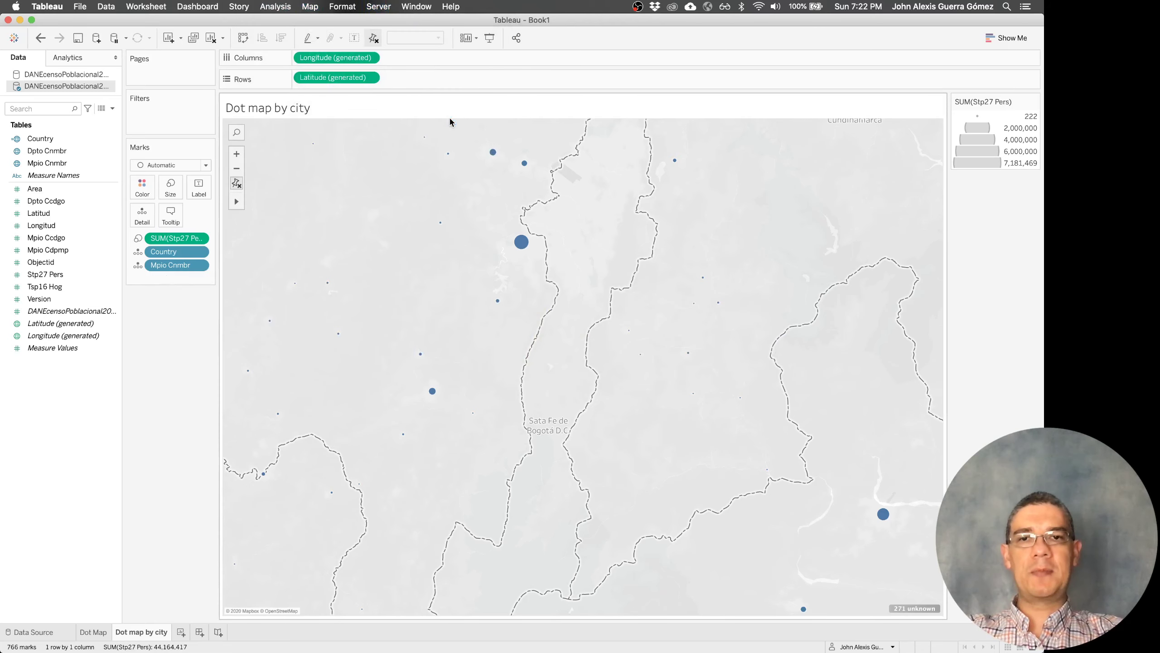
left_click(453, 365)
key("super+v")
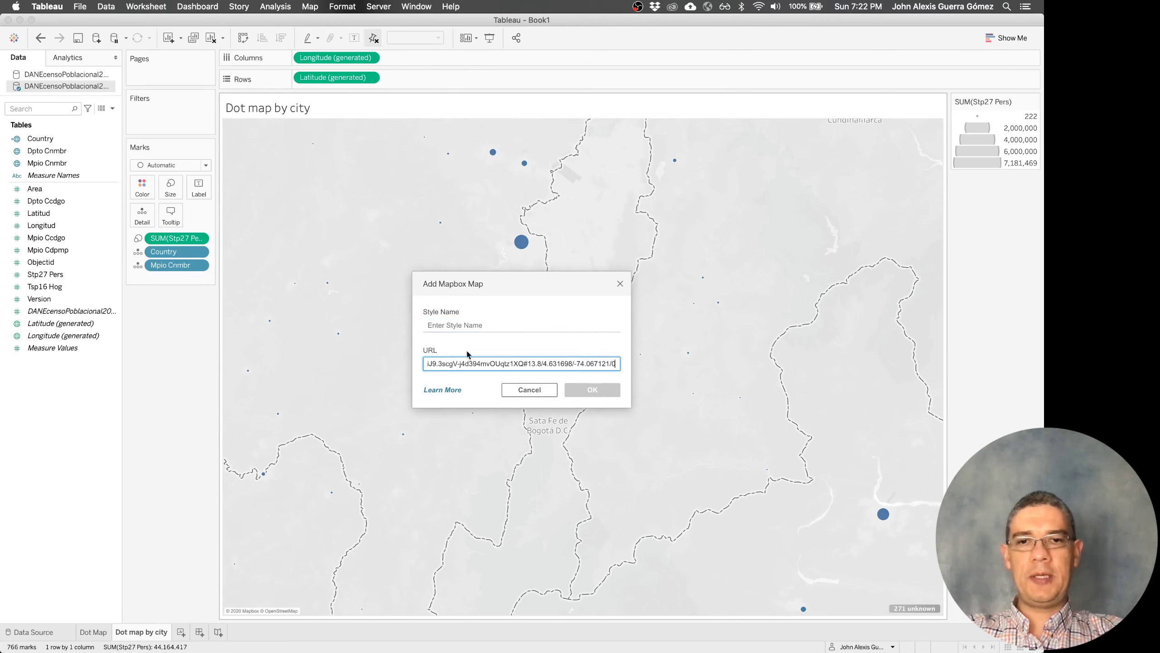
left_click(495, 324)
type("districts")
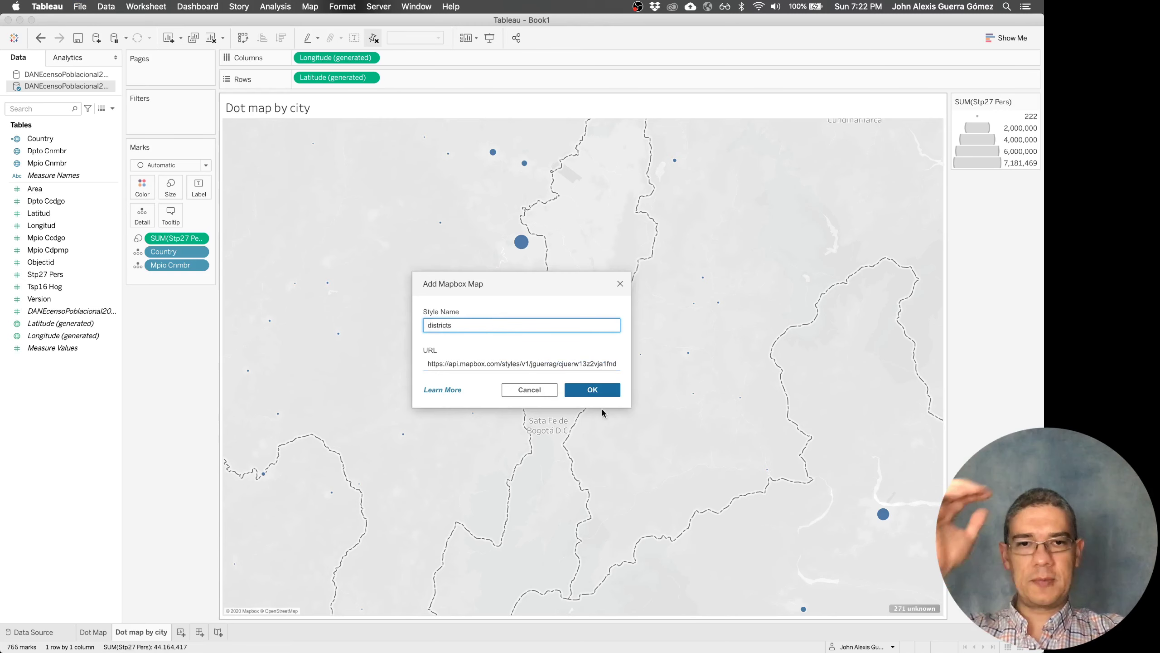
left_click(604, 392)
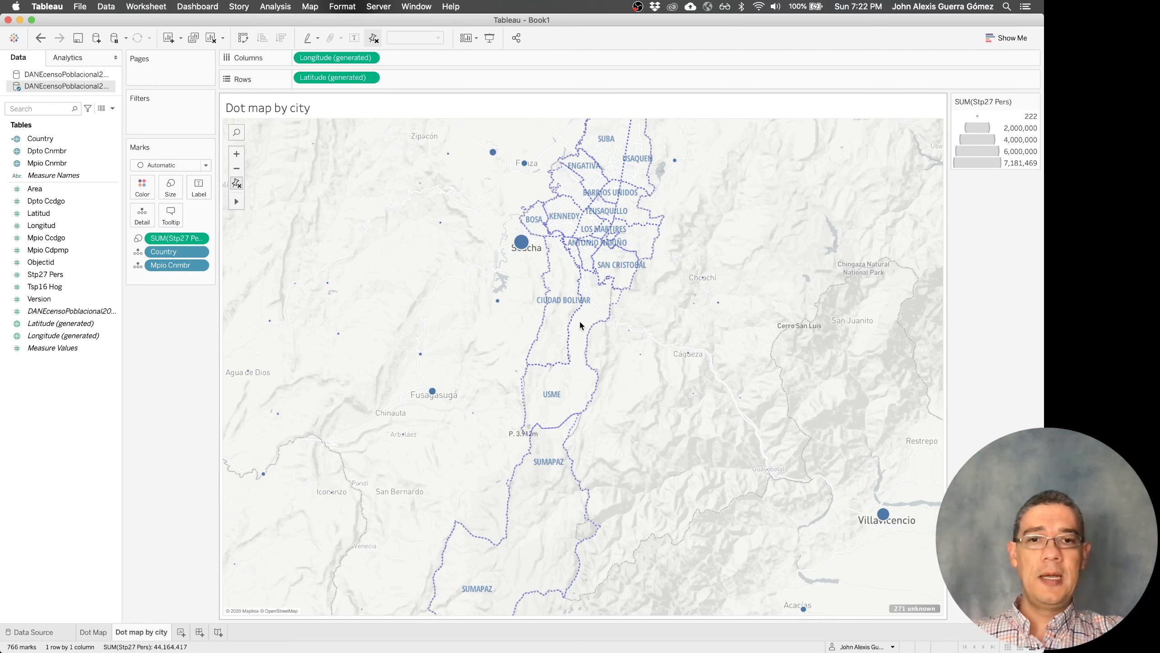
Examine the municipality marks against the Bogotá district boundaries on the new background map, close up and regionally
scroll(581, 324, "up", 3)
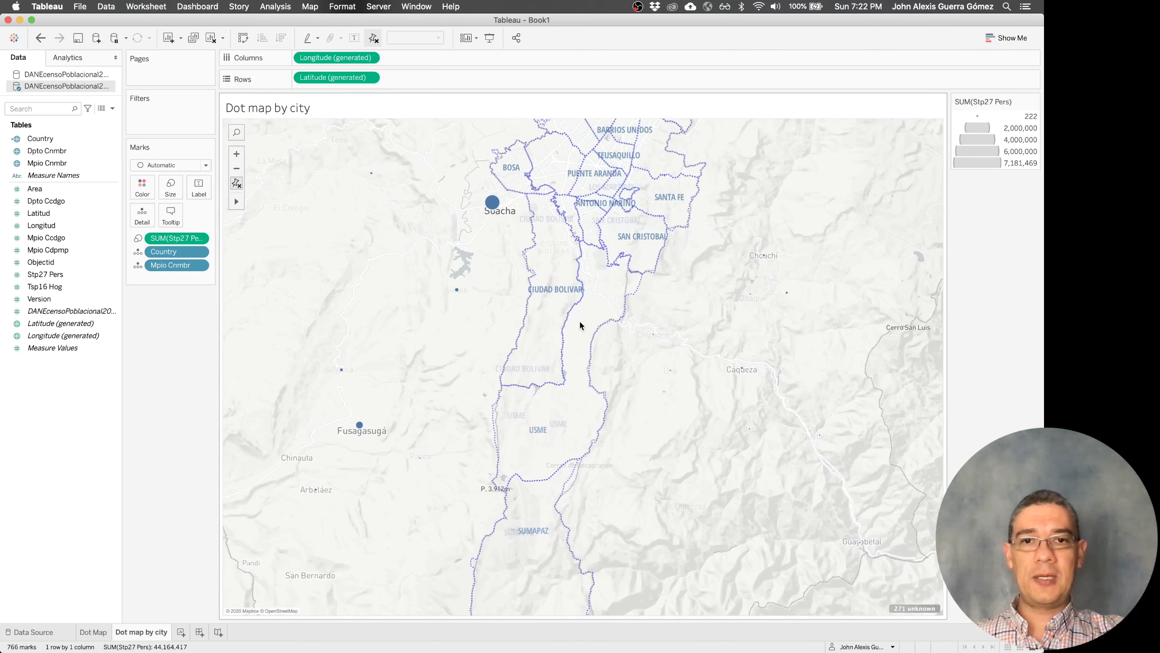
scroll(580, 325, "up", 2)
left_click_drag(594, 228, 639, 259)
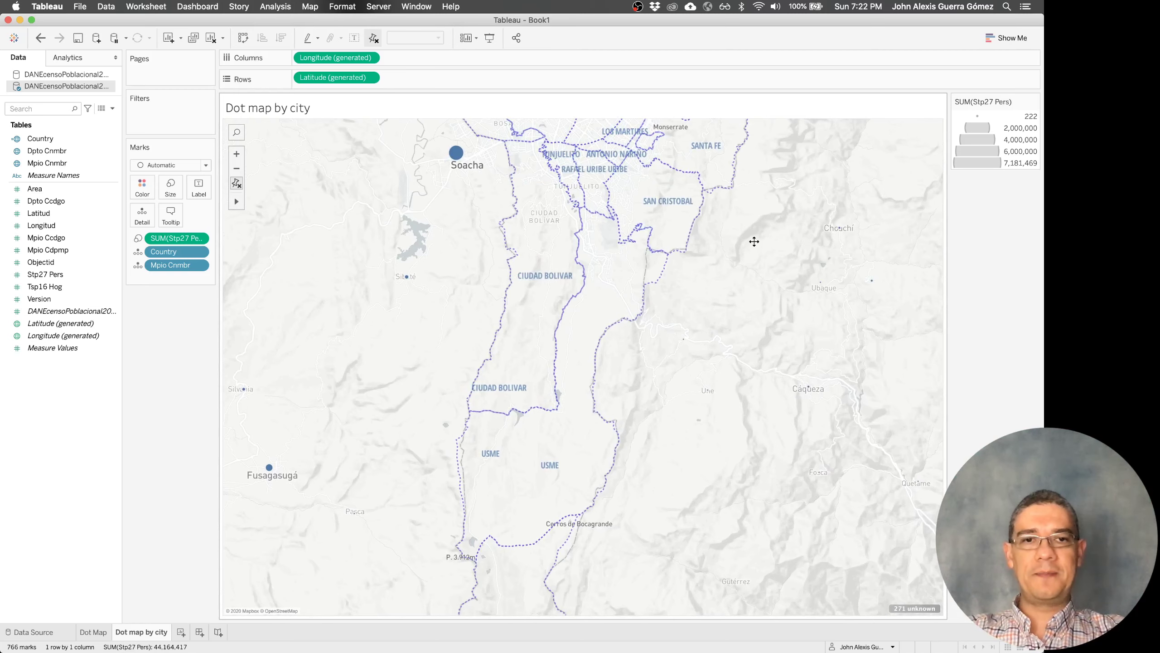
left_click_drag(754, 241, 727, 334)
scroll(727, 334, "down", 3)
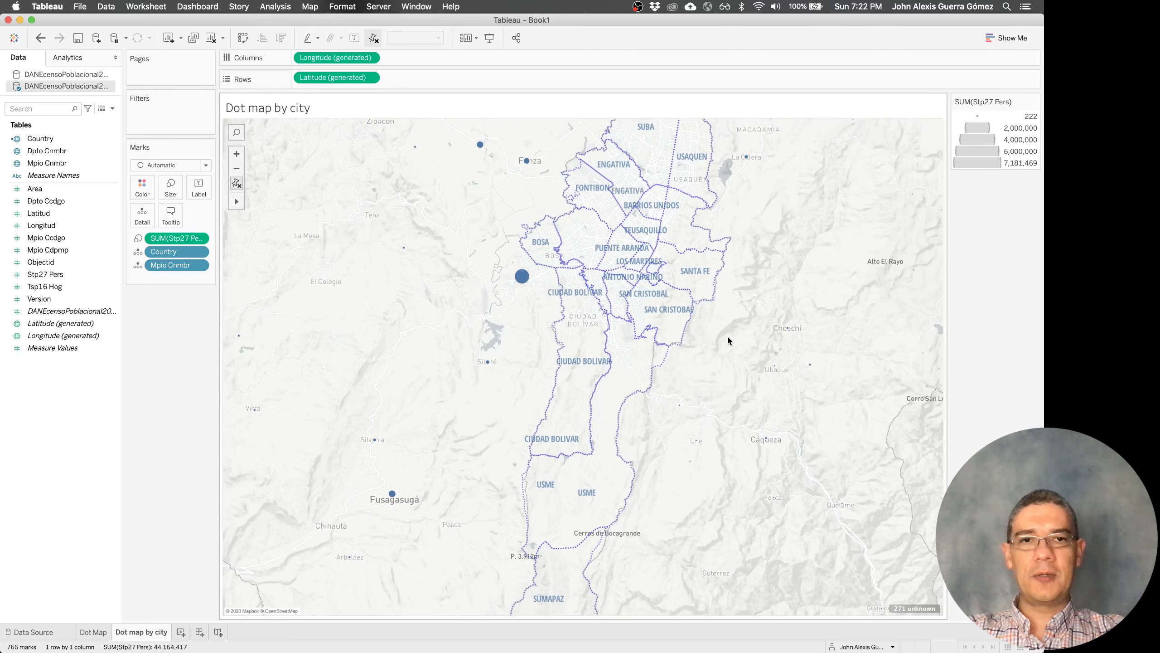
scroll(727, 334, "down", 2)
scroll(712, 361, "down", 2)
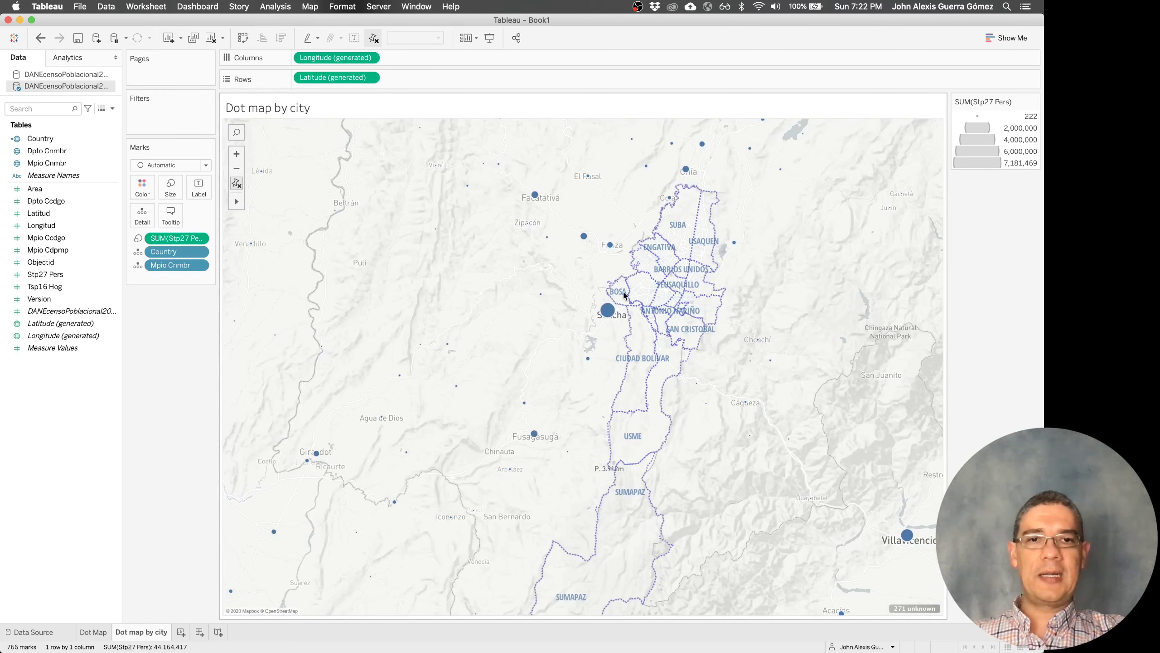
mouse_move(611, 315)
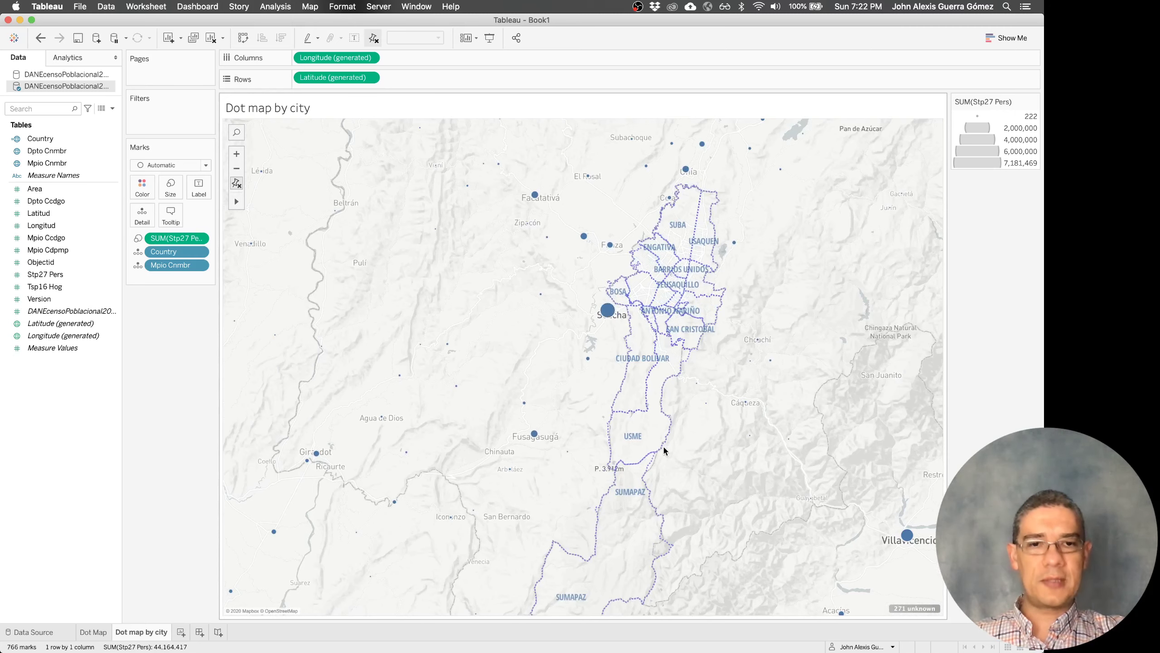
scroll(663, 449, "down", 5)
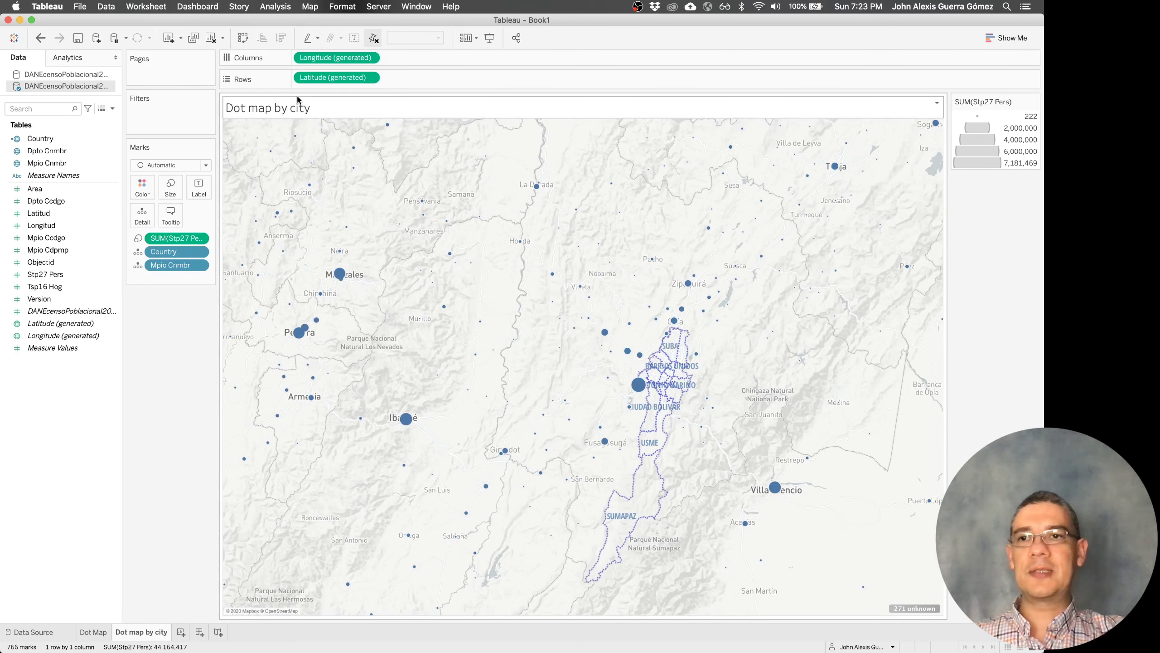
left_click(47, 6)
mouse_move(79, 7)
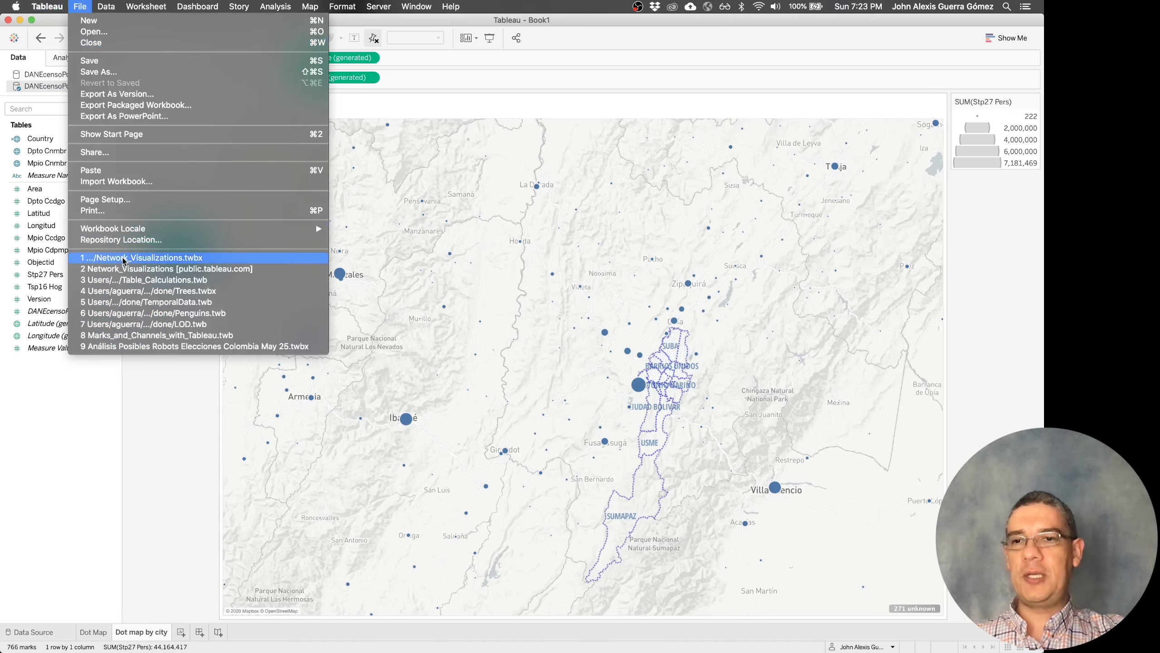
mouse_move(305, 234)
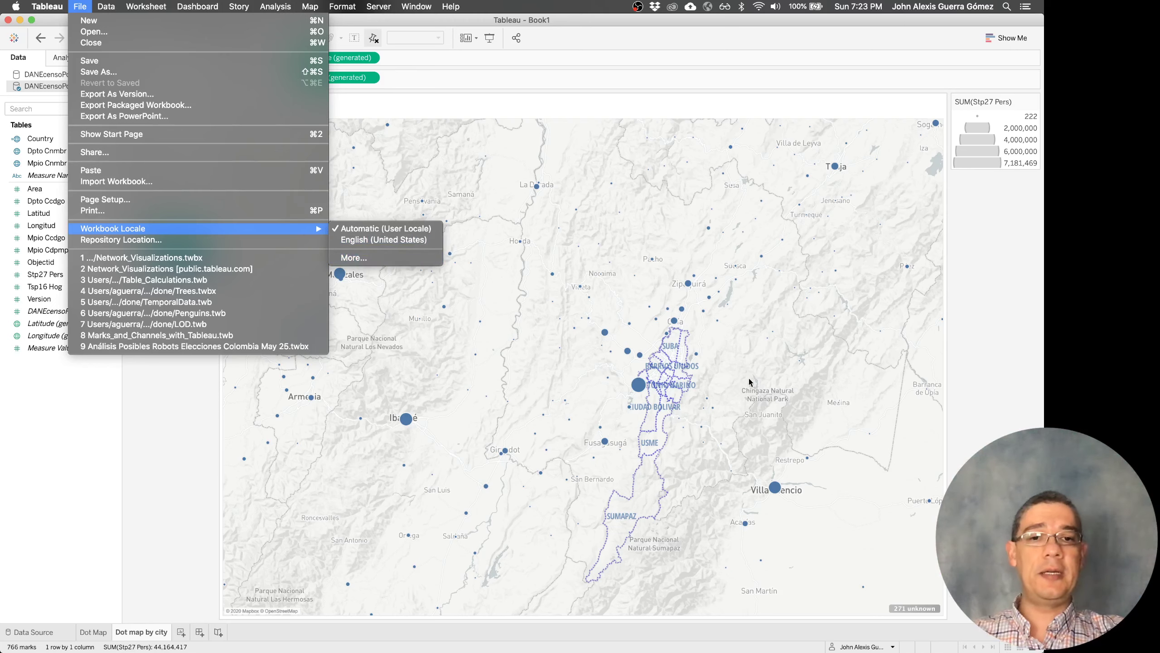
Examine Bogotá's district boundaries, labels and streets on the custom background map, down to the Antonio Nariño area
left_click(679, 471)
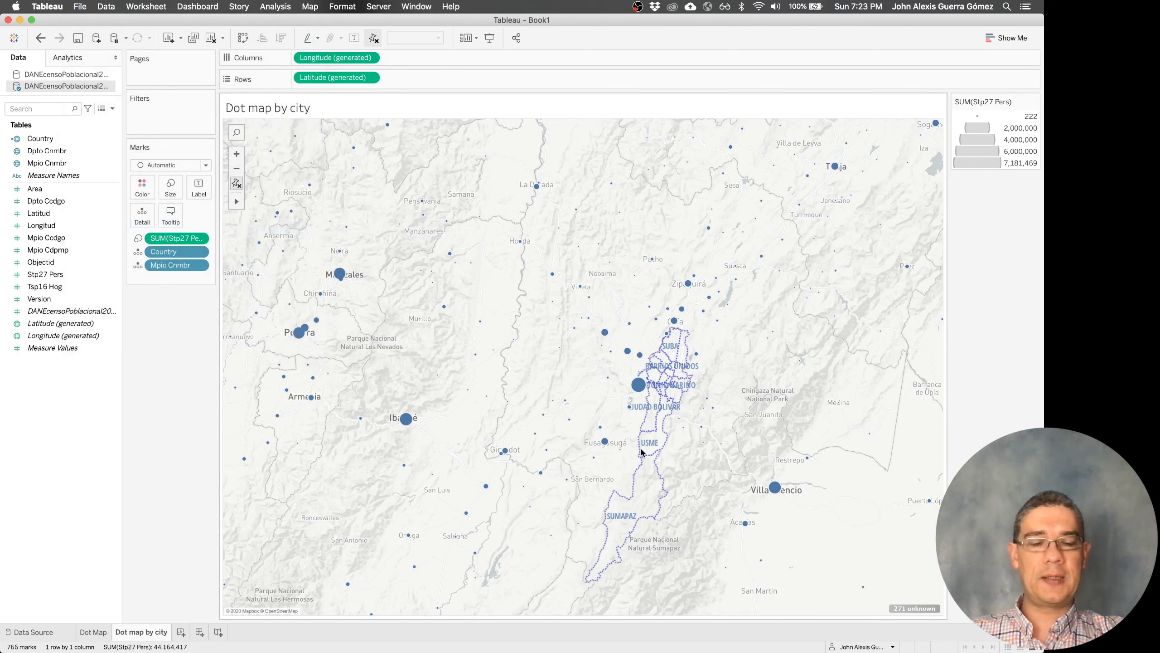
scroll(641, 451, "up", 5)
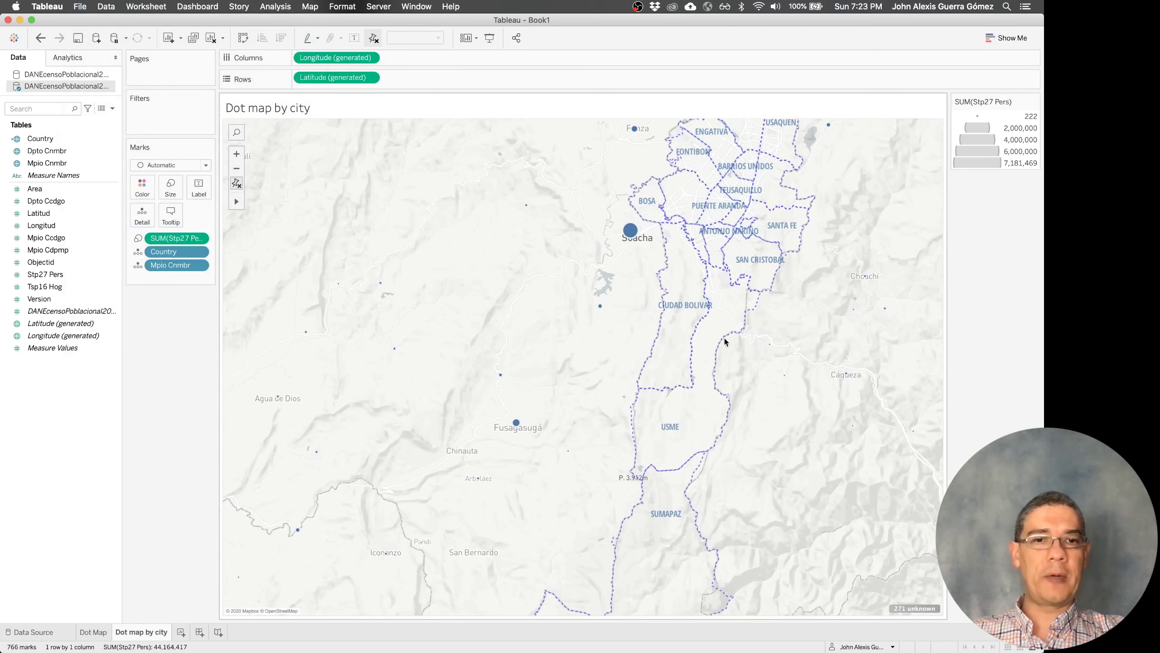
left_click_drag(800, 326, 715, 430)
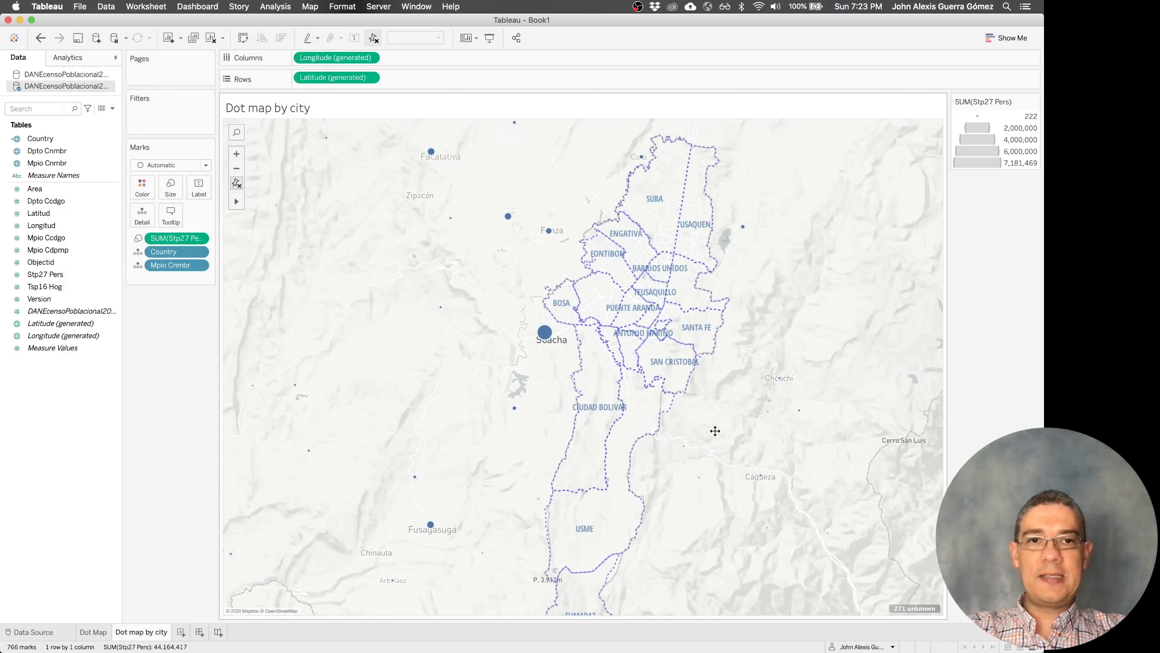
scroll(638, 338, "up", 6)
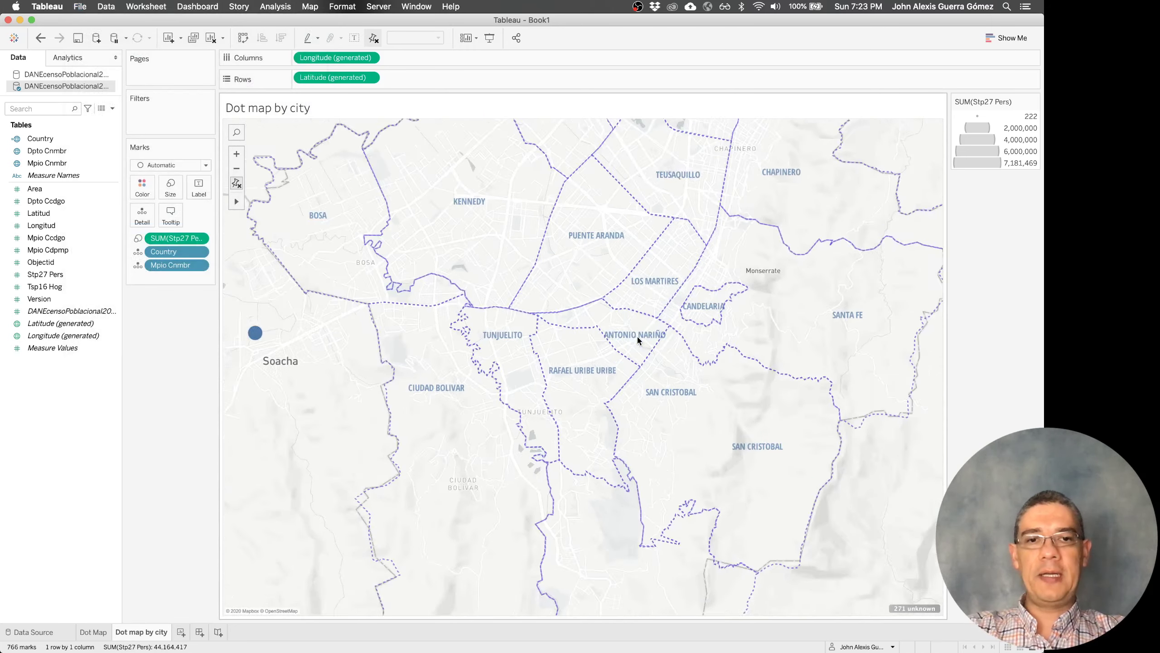
scroll(636, 335, "up", 5)
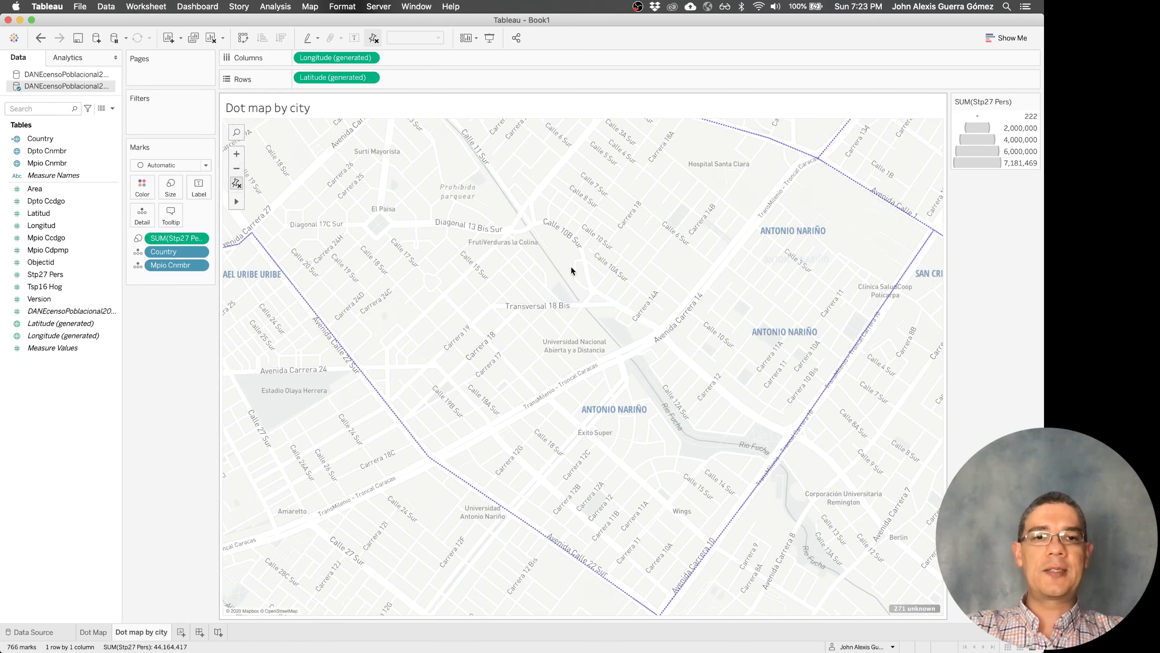
left_click_drag(603, 255, 653, 411)
scroll(653, 410, "down", 6)
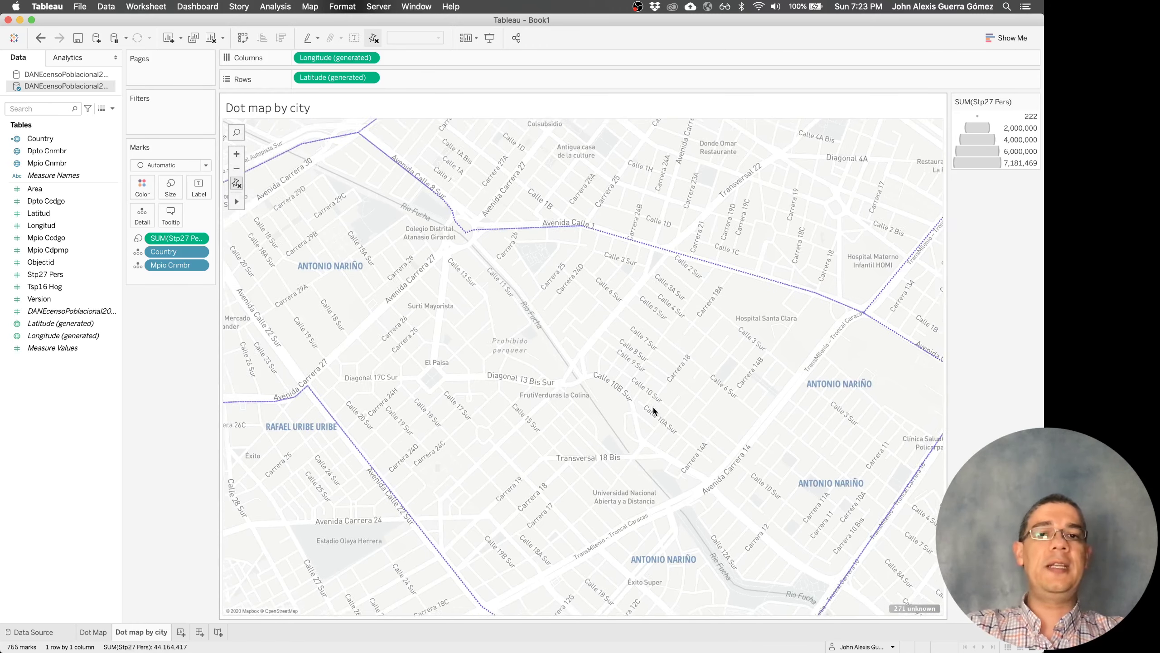
scroll(653, 410, "down", 3)
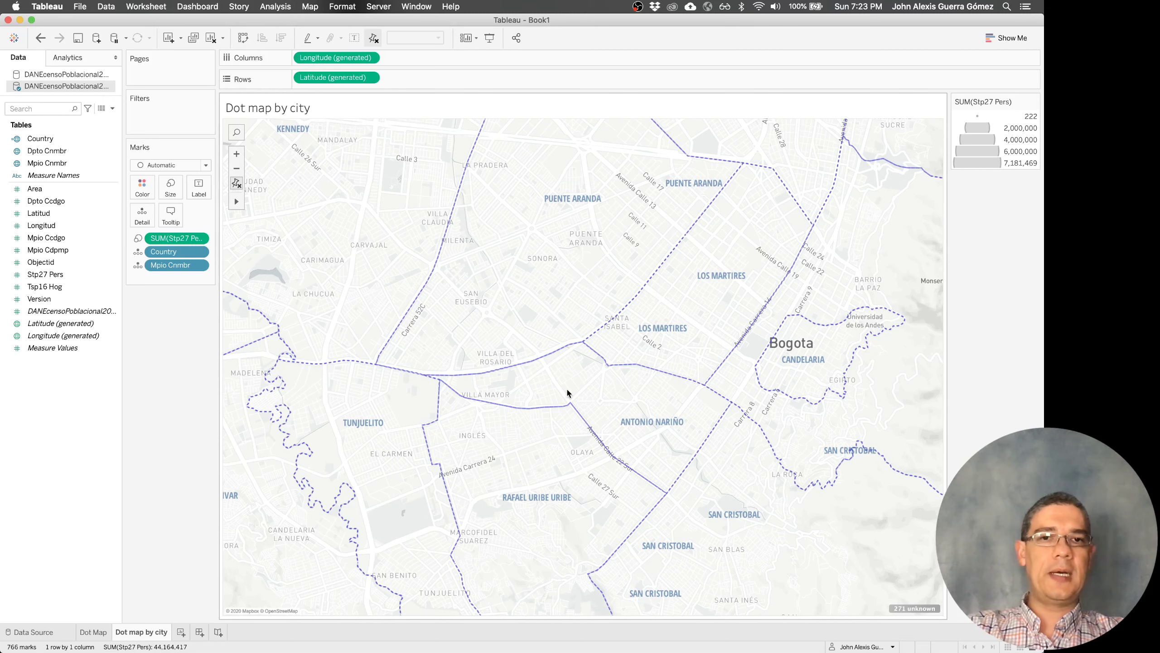
Add a new worksheet and open the file chooser for a new spatial file data source
left_click(180, 632)
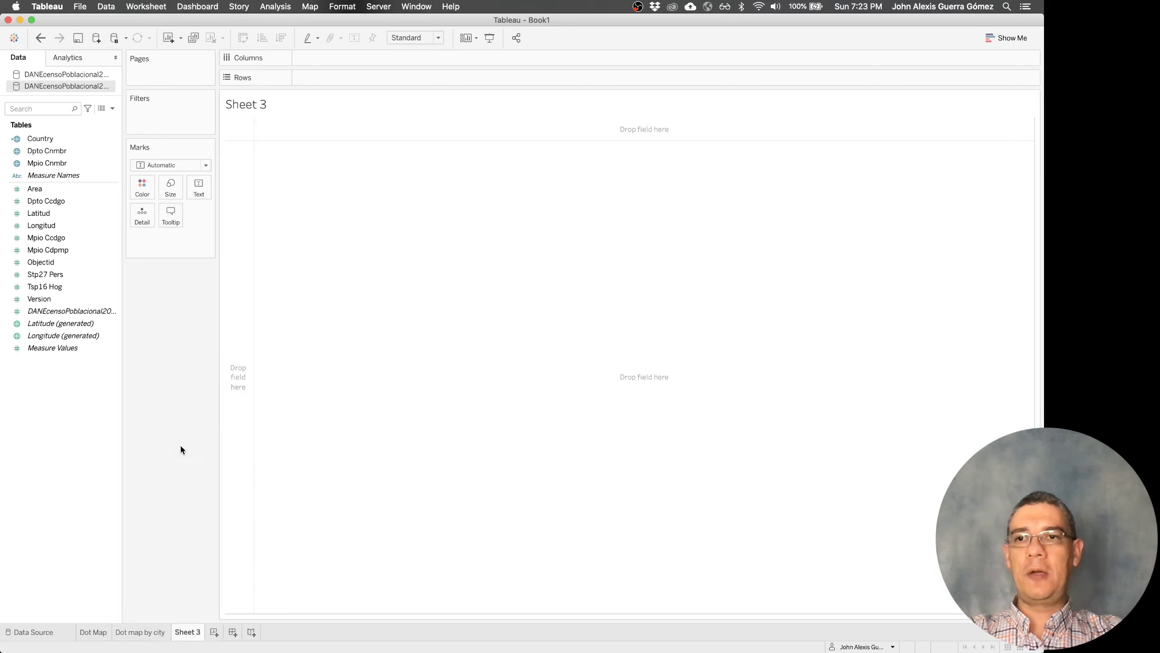
left_click(112, 6)
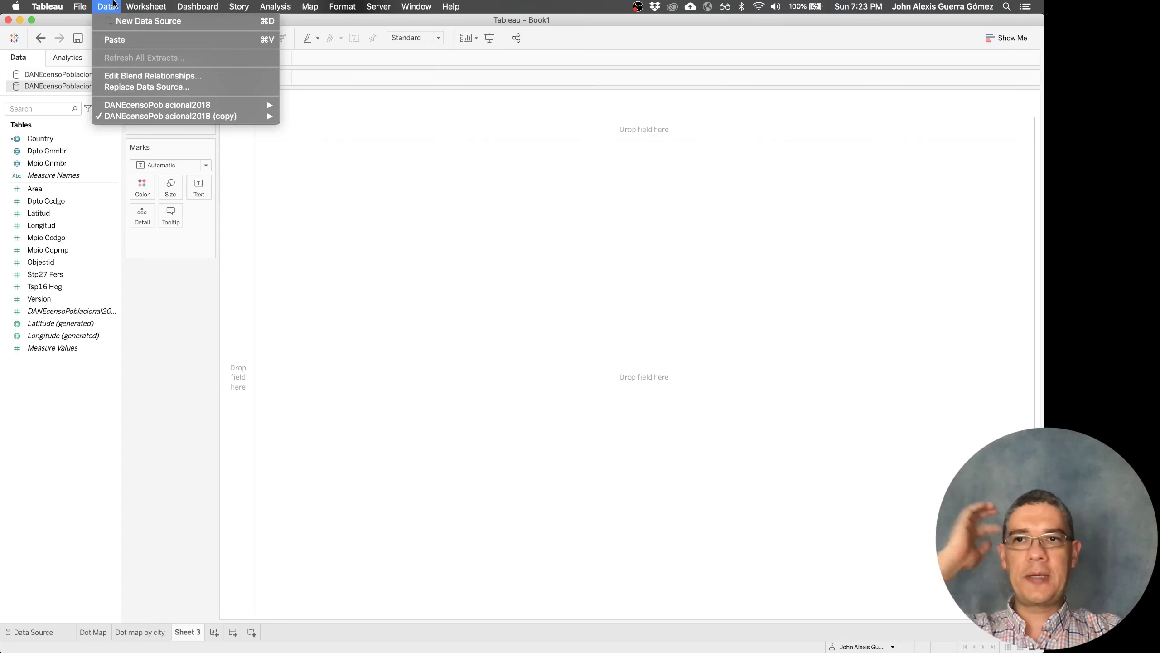
left_click(132, 21)
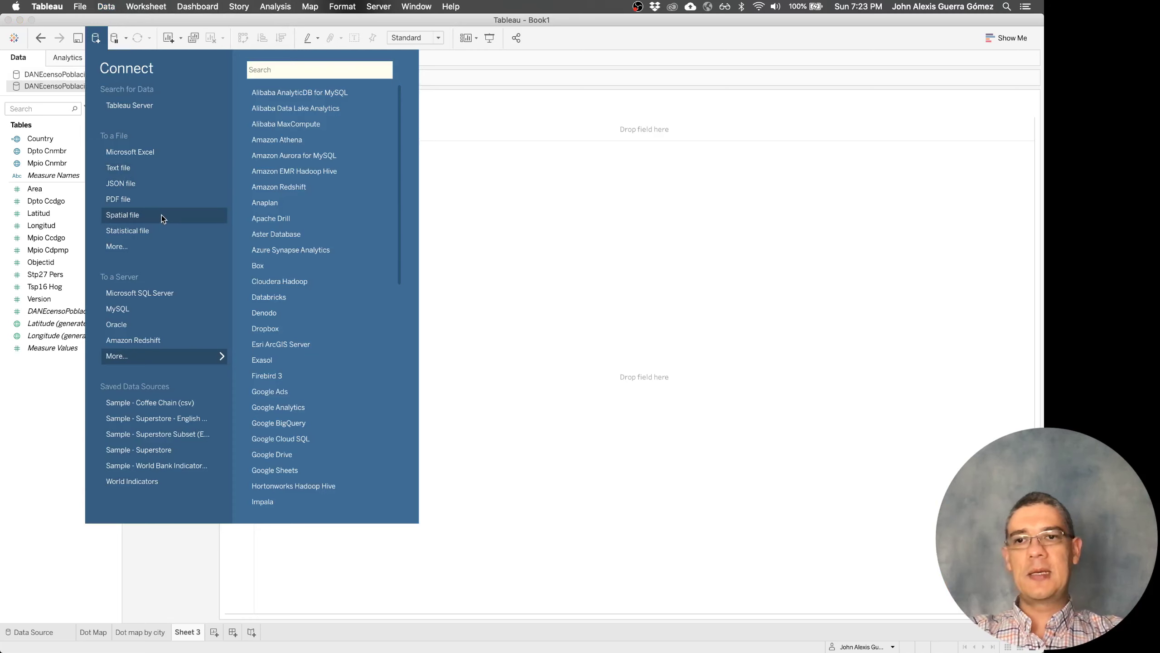
left_click(161, 214)
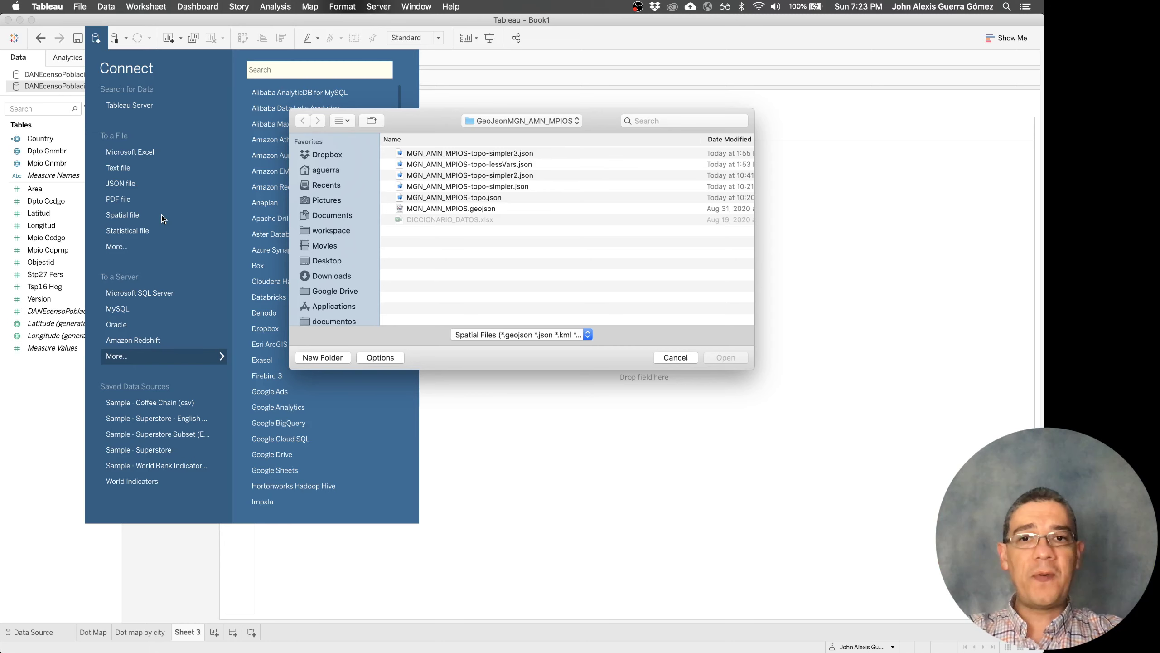
Switch to Chrome to check the DANE geoportal's available shapefile and GeoJSON downloads, and return to Tableau
key("super+Tab")
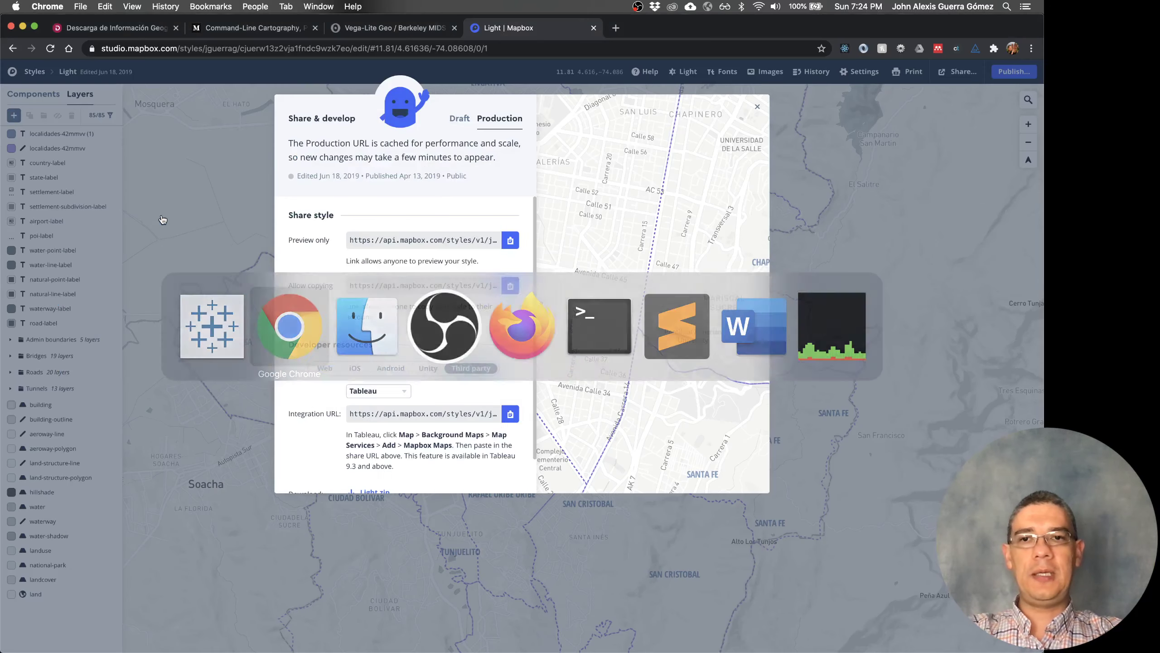
left_click(92, 33)
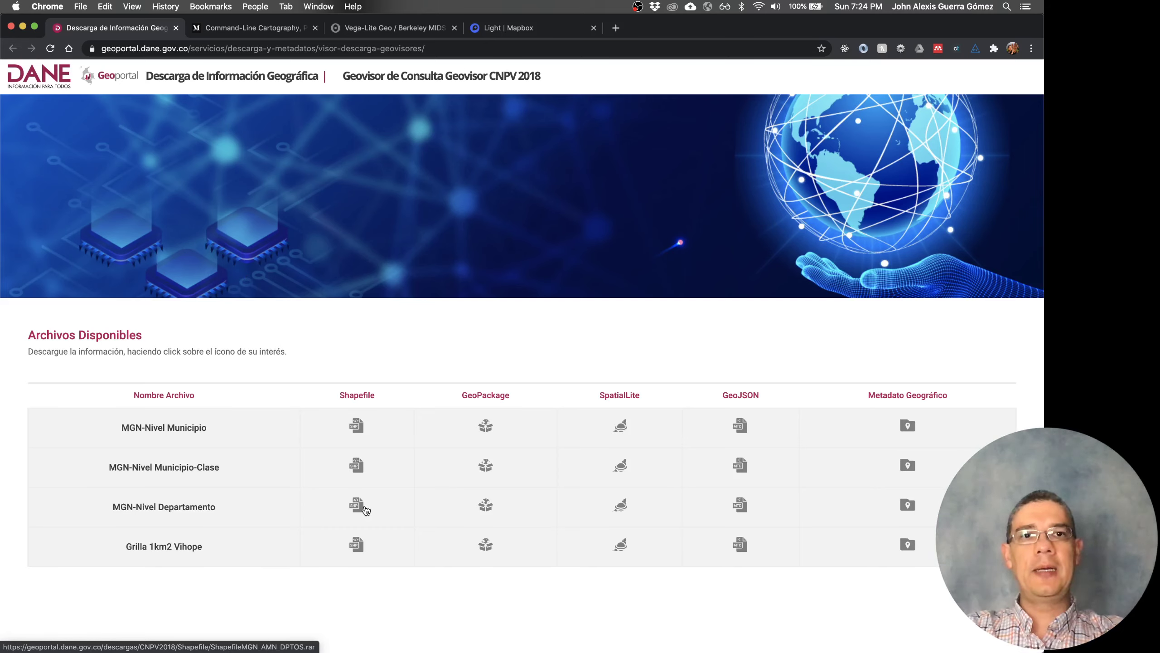
key("super+Tab")
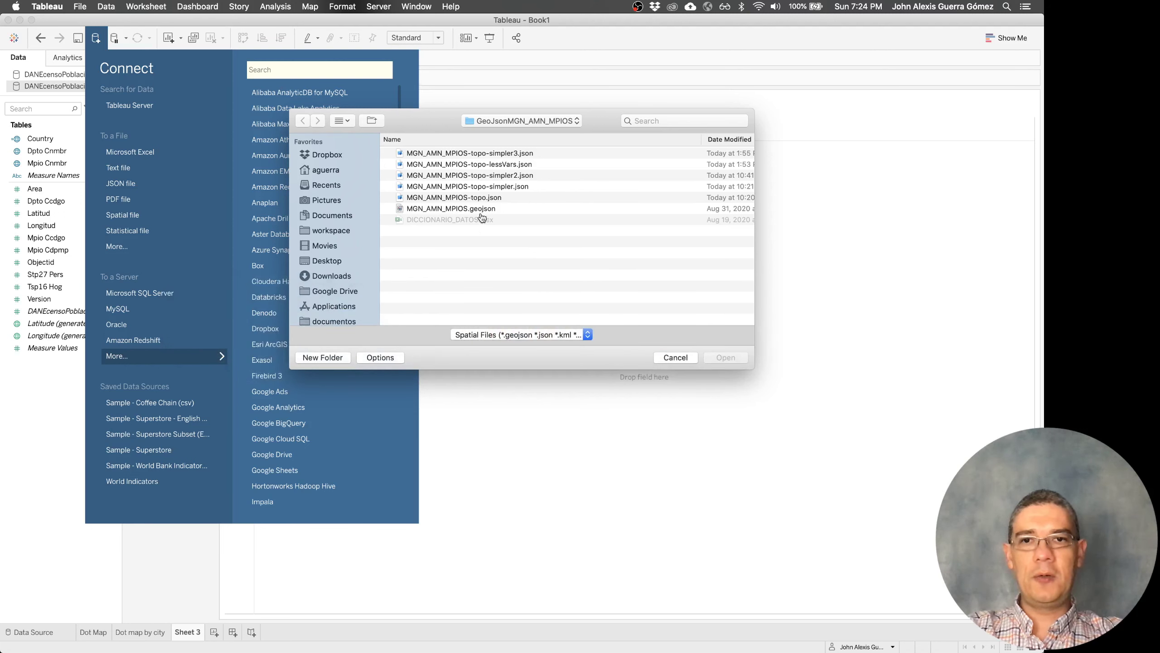
Try MGN_AMN_MPIOS-topo.json as the spatial data source, load its row preview, and undo the connection
left_click(482, 211)
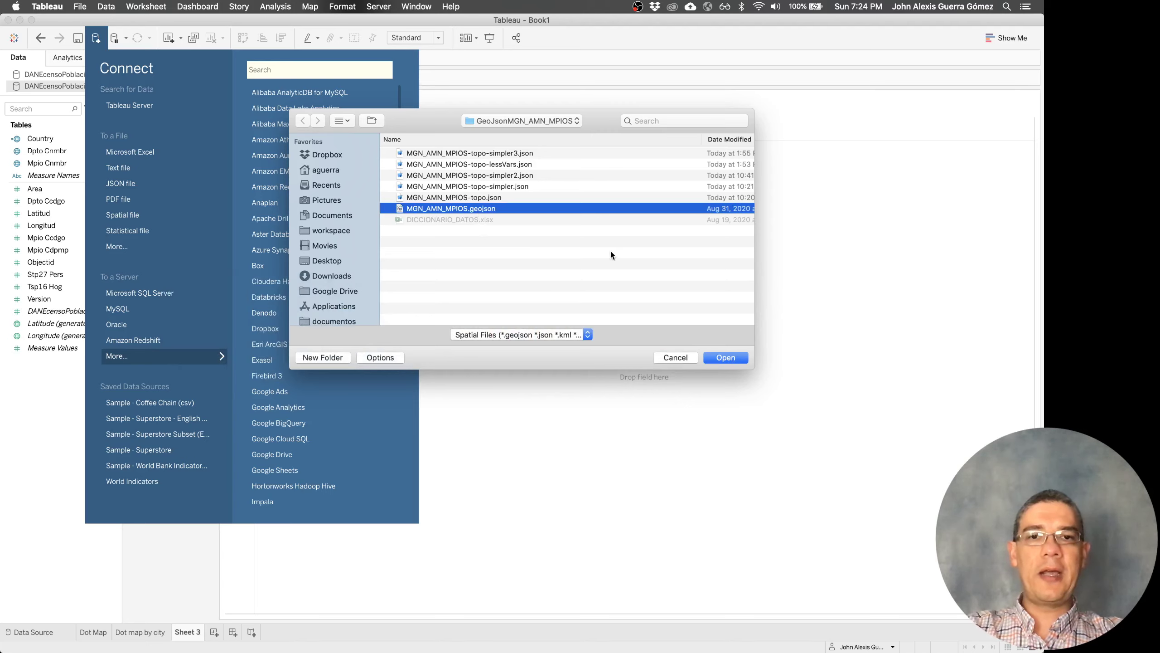
left_click(571, 200)
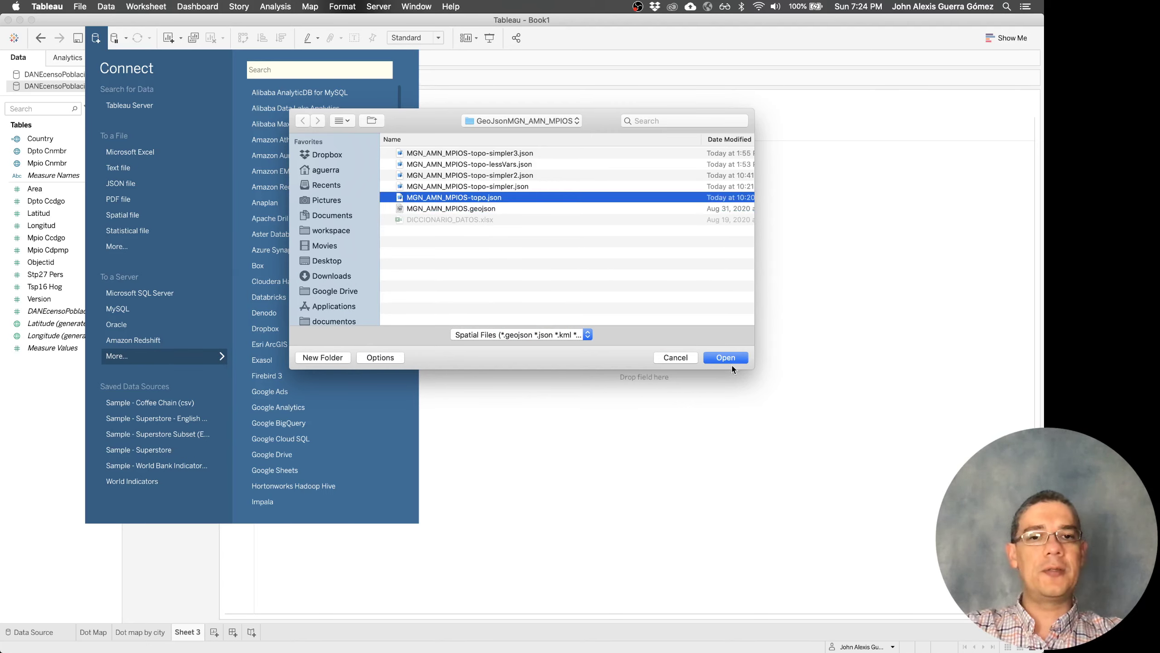
left_click(720, 359)
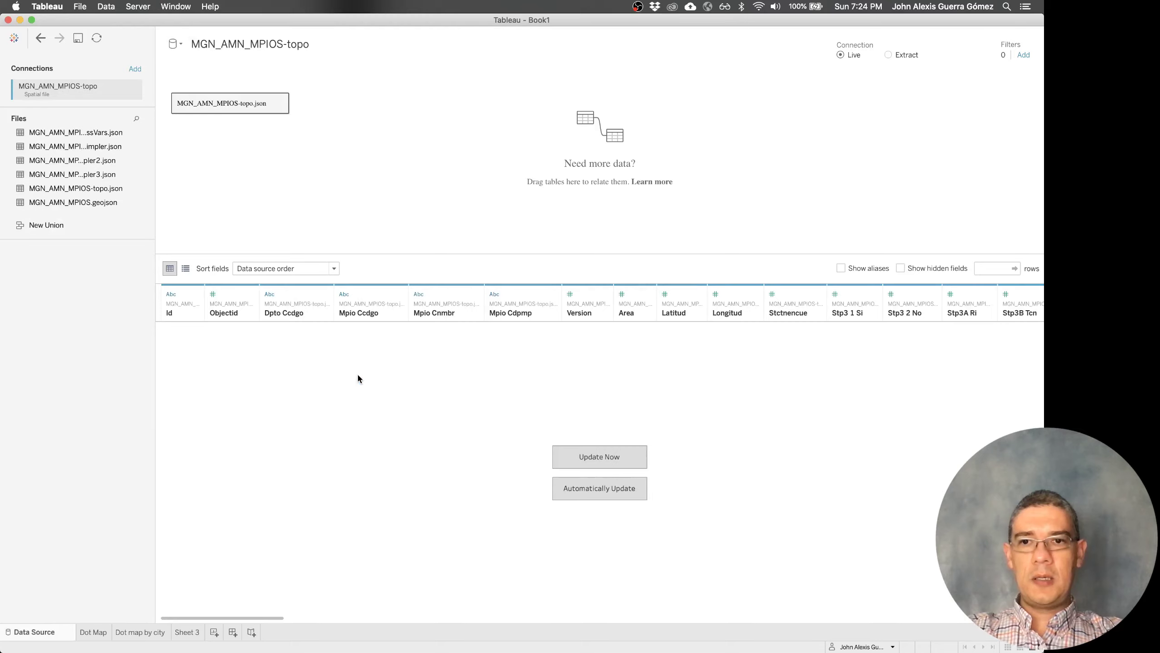
left_click(588, 463)
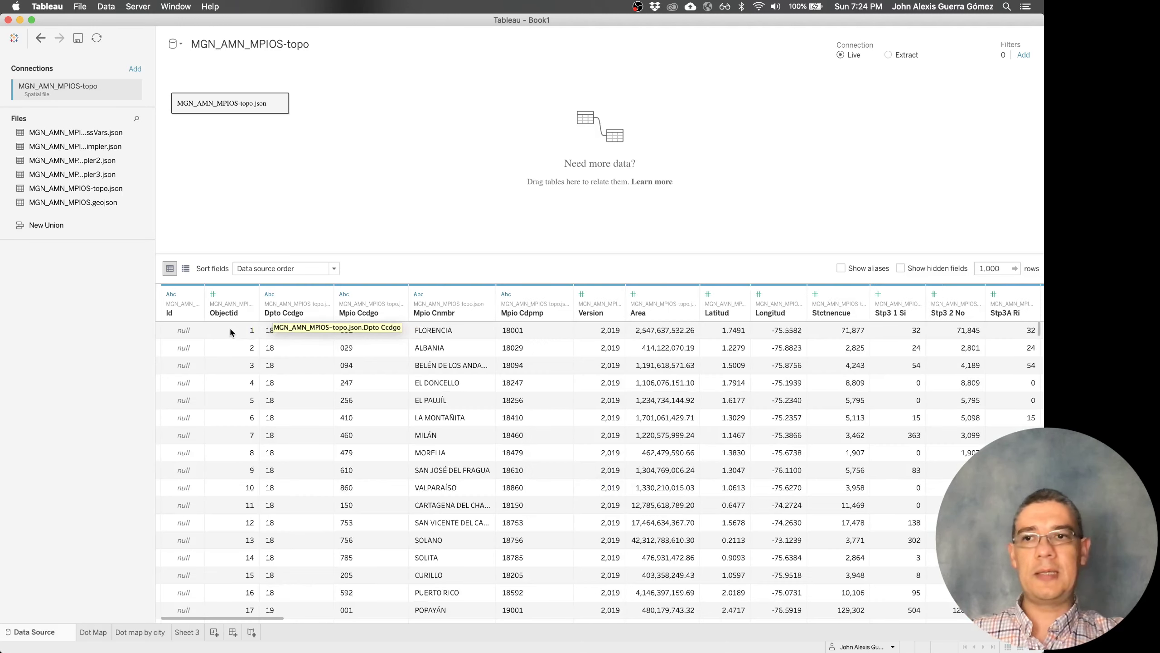
mouse_move(264, 101)
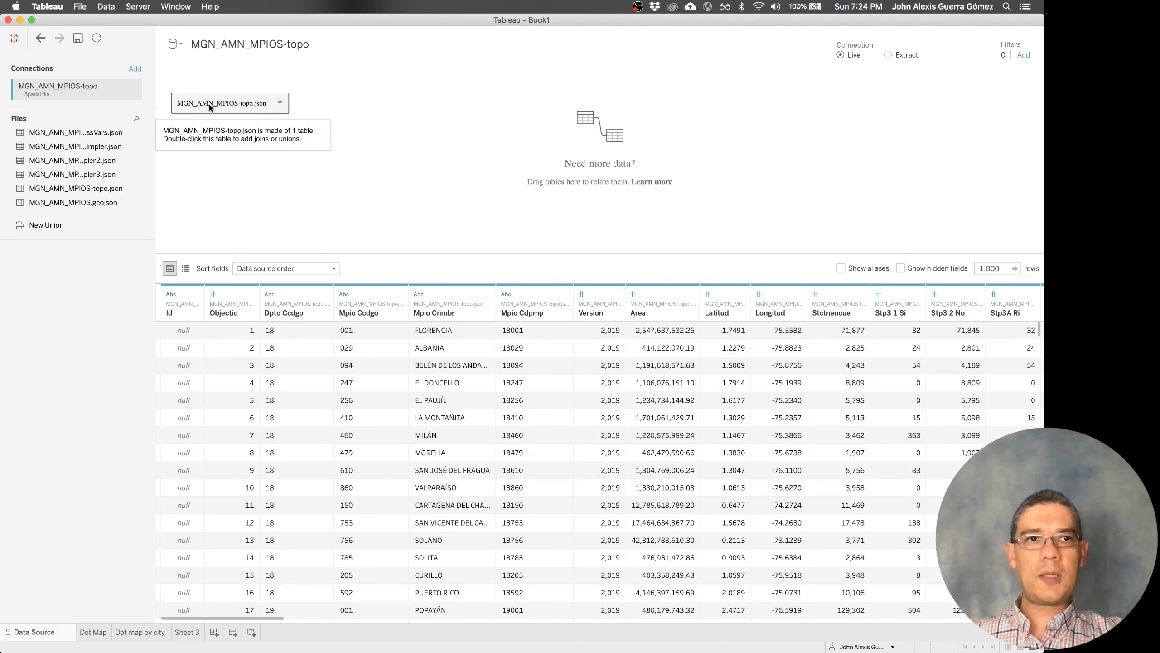
left_click(41, 38)
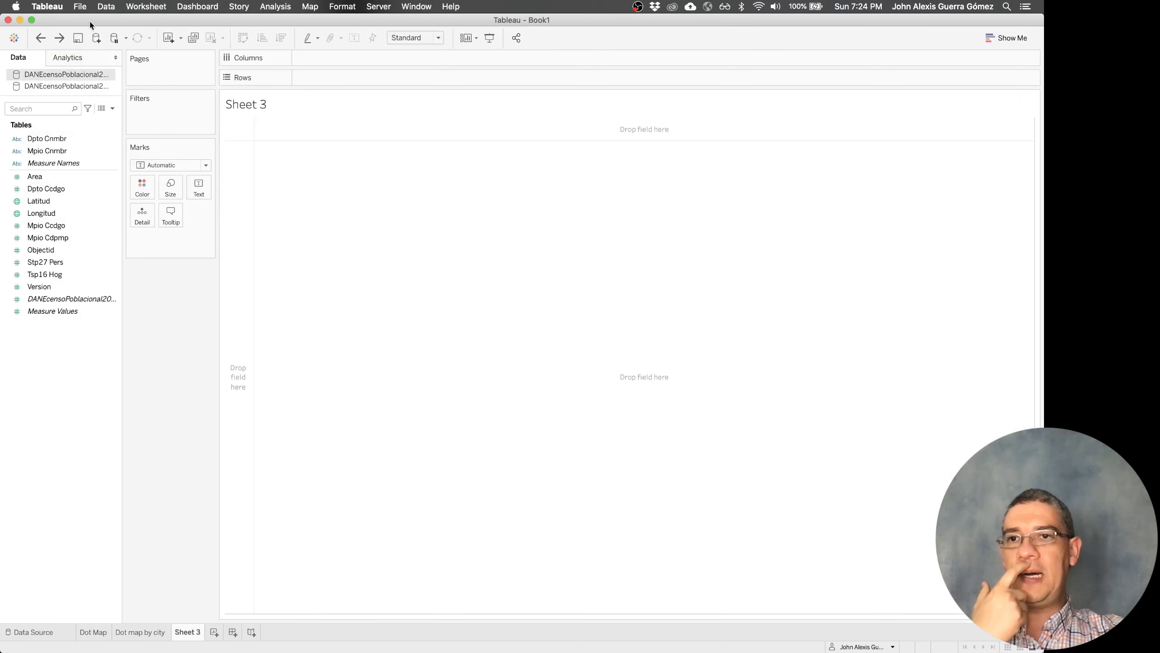
Compare the spatial file sizes, connect to MGN_AMN_MPIOS-topo-simpler3.json as a new data source, and check its rows
left_click(107, 7)
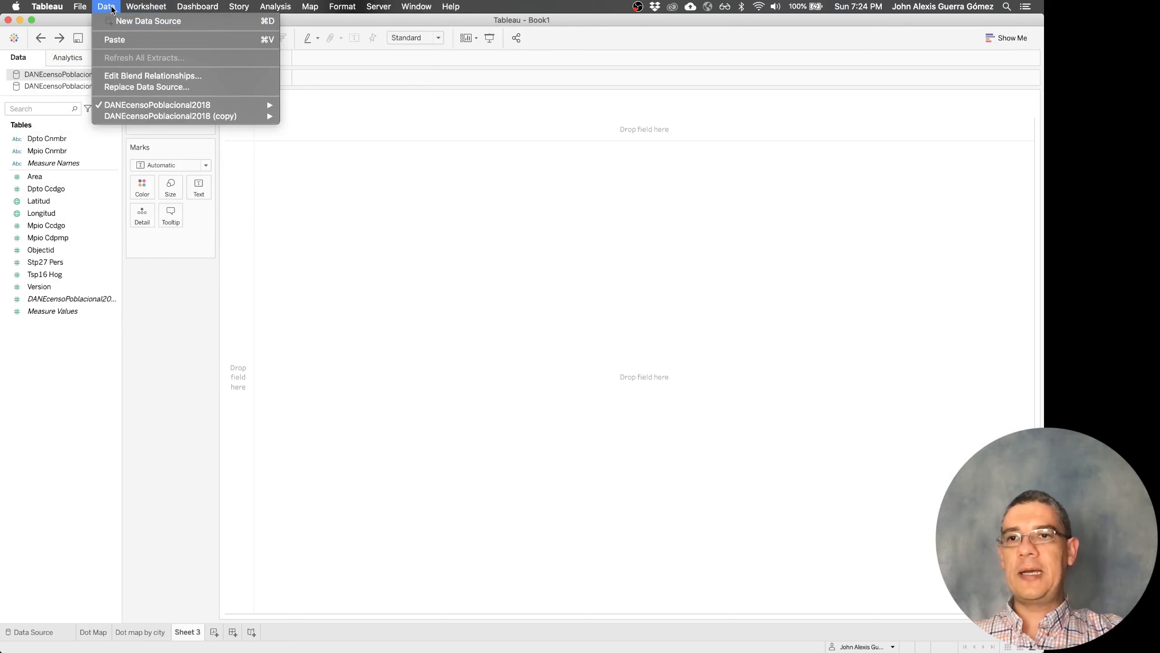
left_click(137, 21)
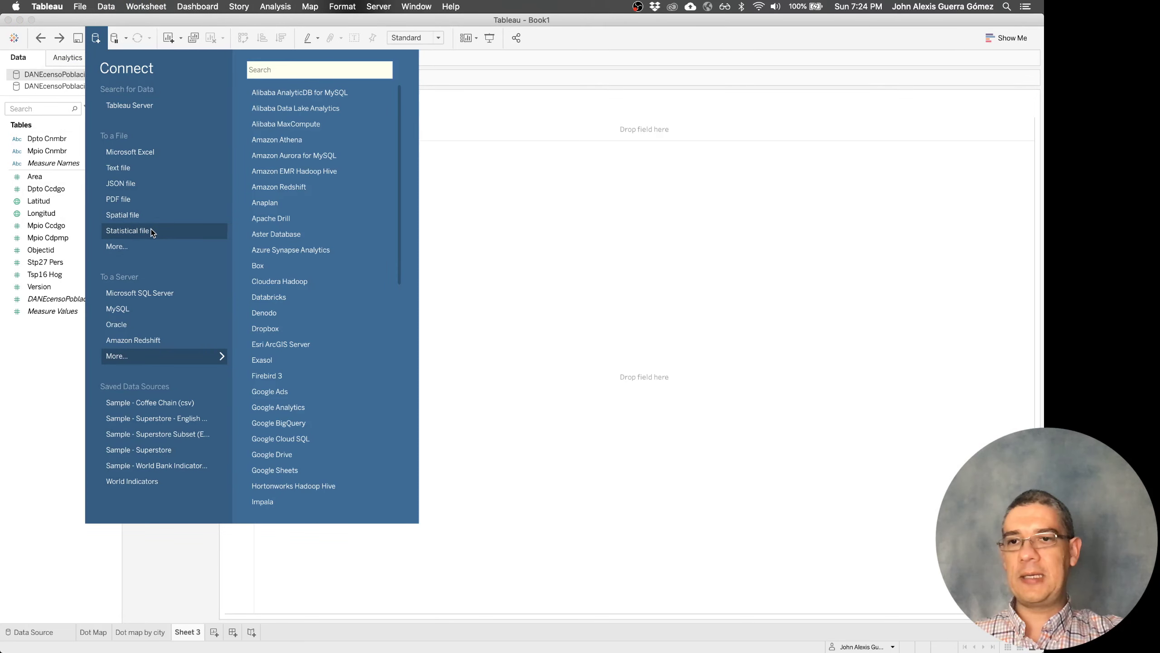
left_click(151, 215)
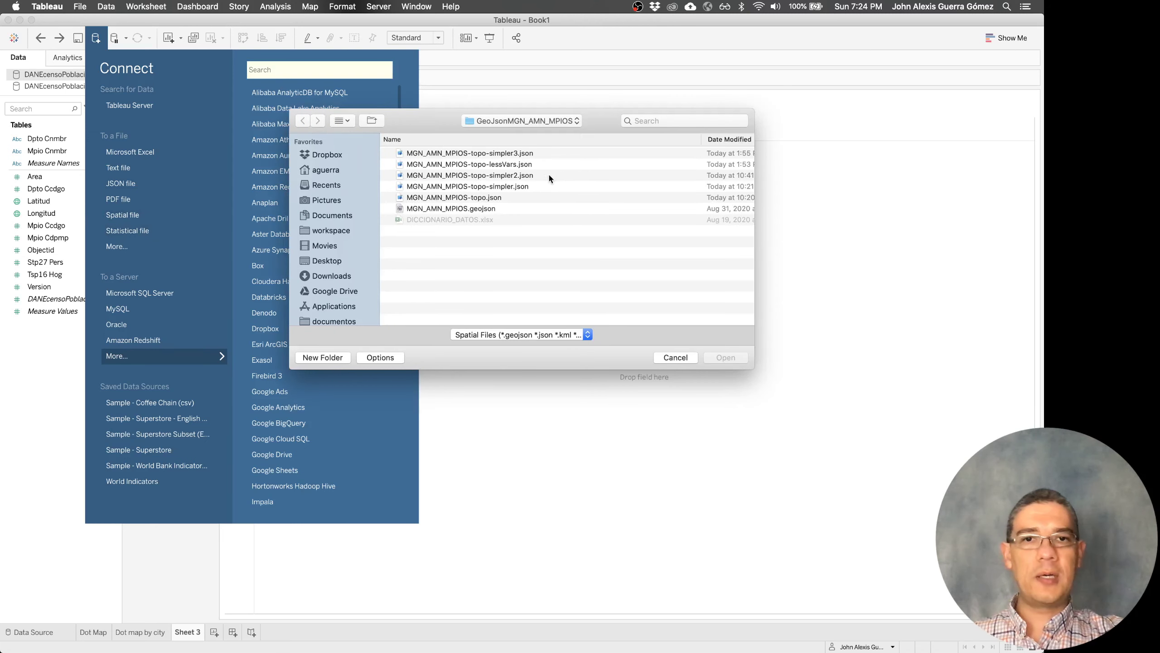
left_click(539, 154)
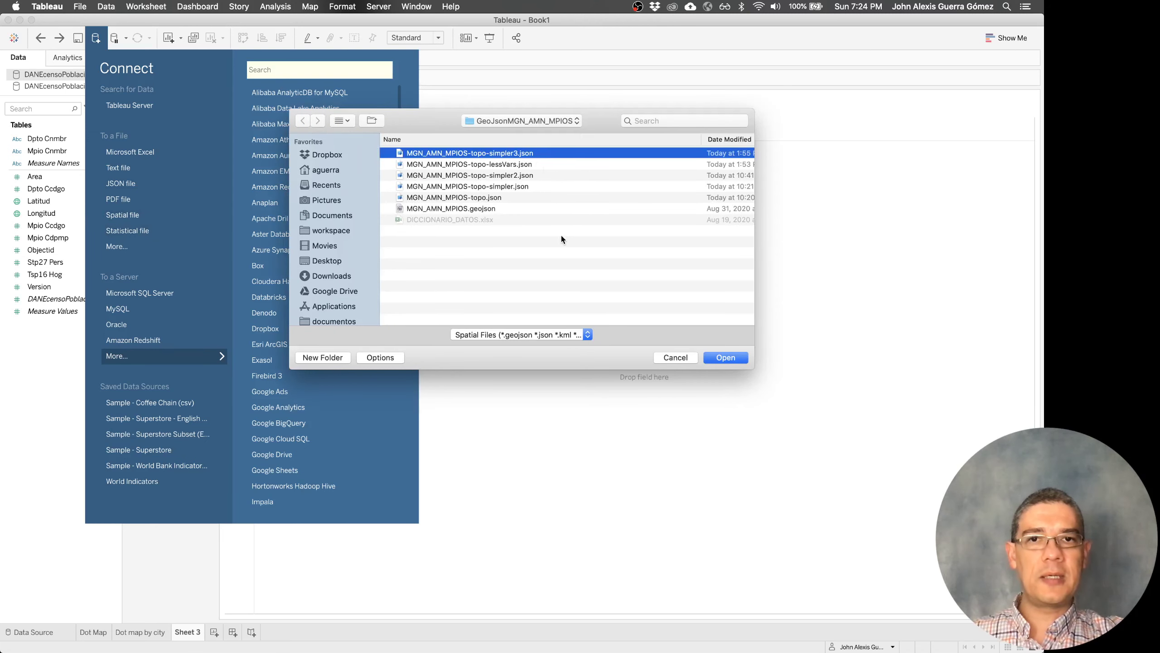
scroll(560, 234, "right", 5)
scroll(561, 236, "left", 1)
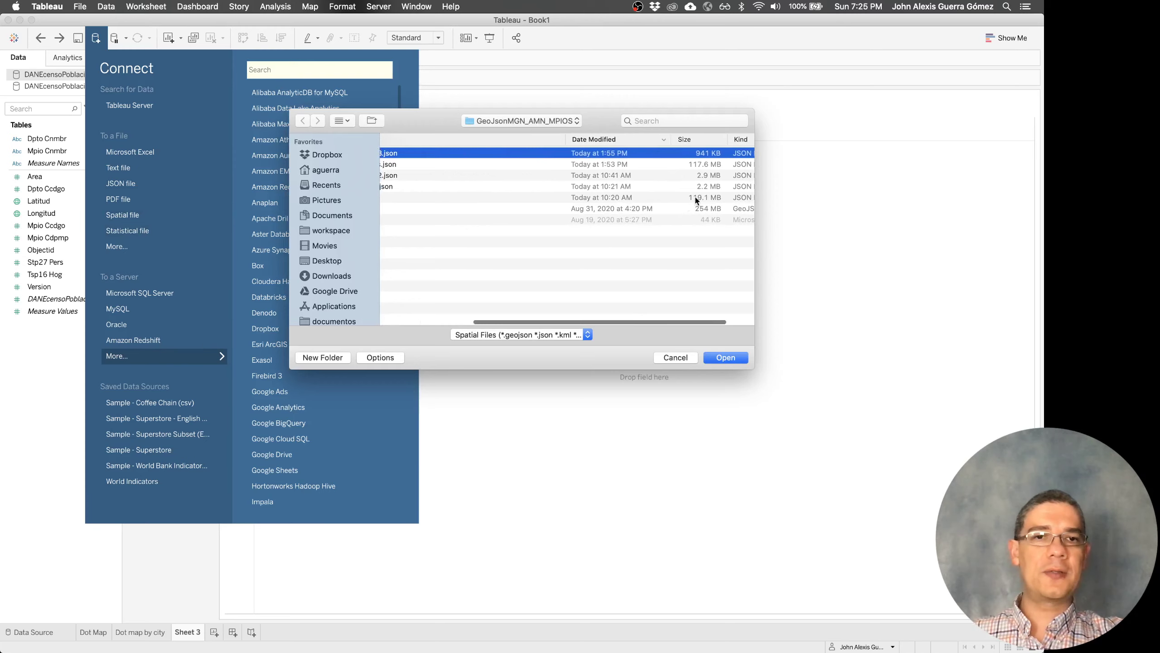
left_click(718, 358)
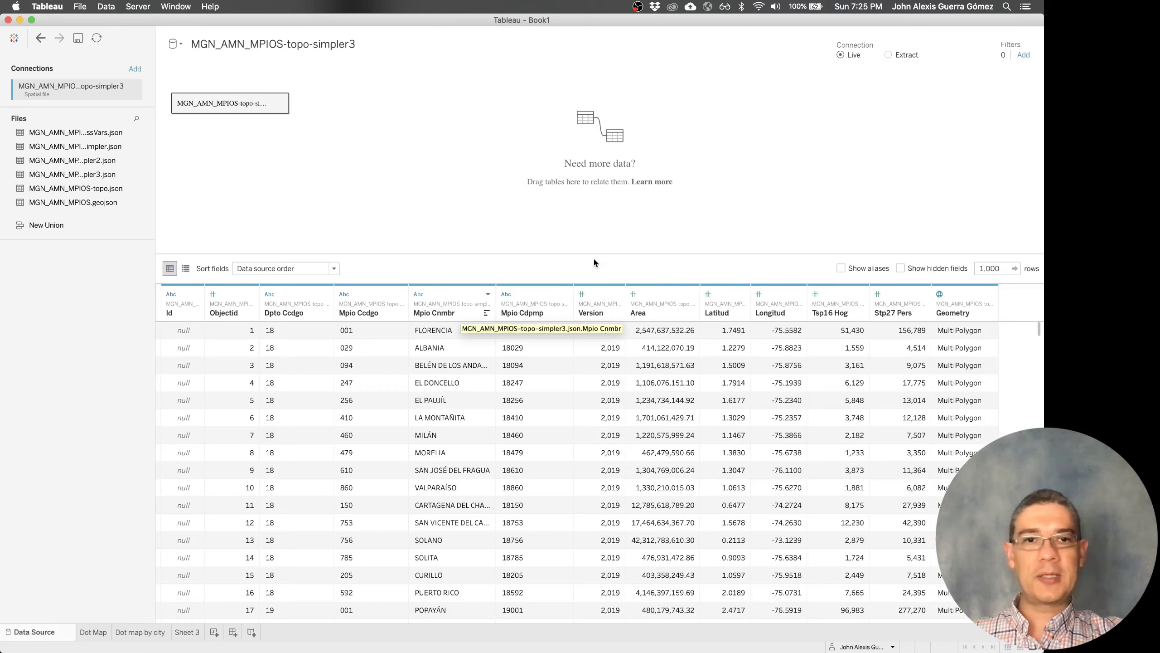
scroll(438, 402, "down", 1)
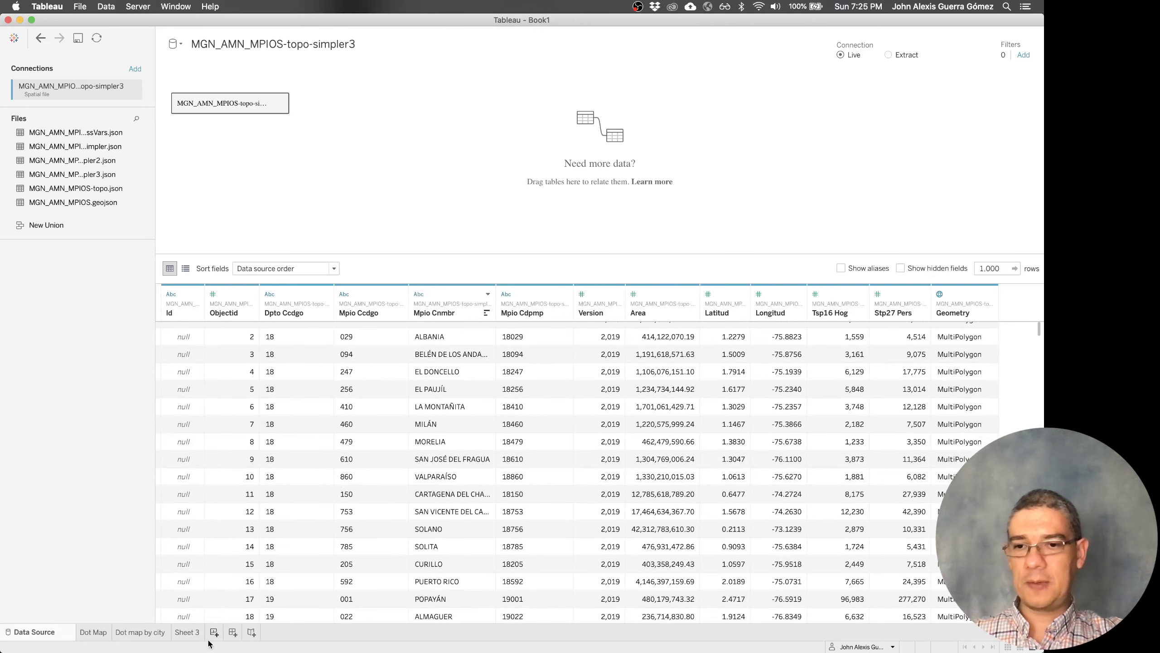
Plot the Geometry field on Sheet 3 to draw Colombia's municipality polygons as a map
left_click(192, 635)
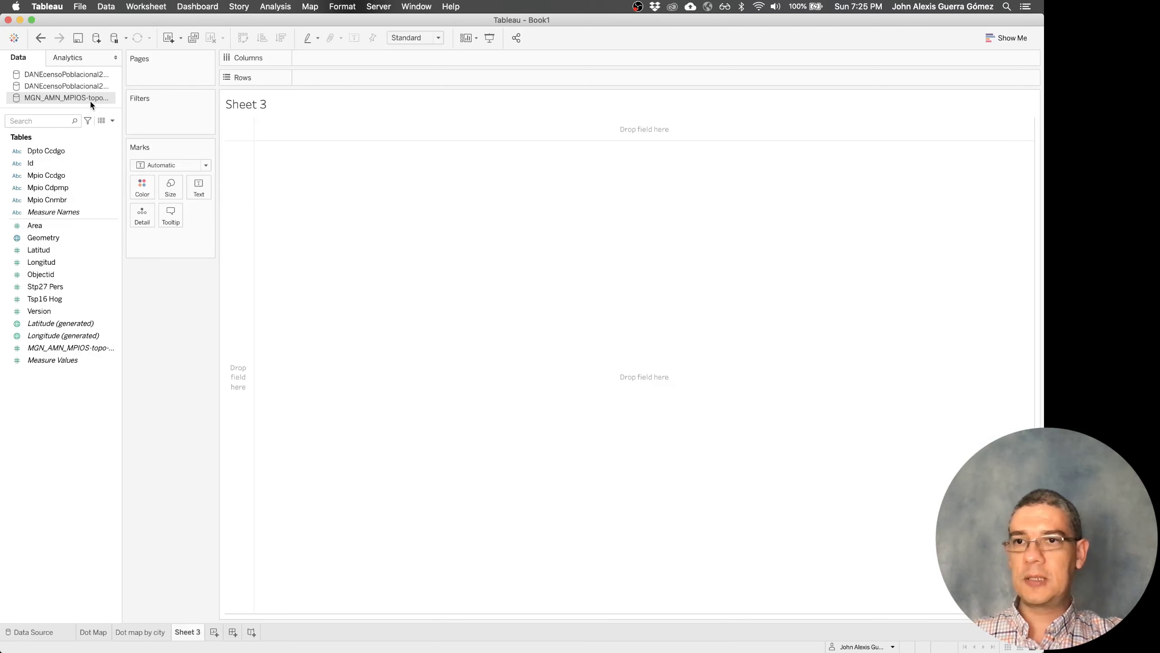
left_click(53, 237)
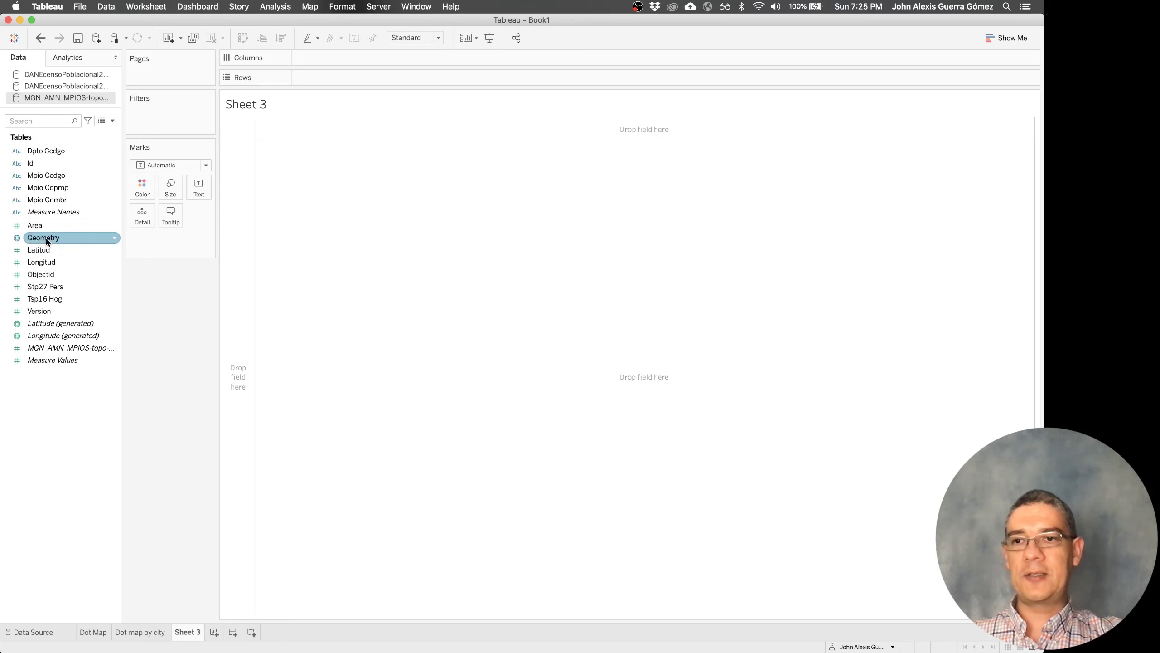
double_click(48, 241)
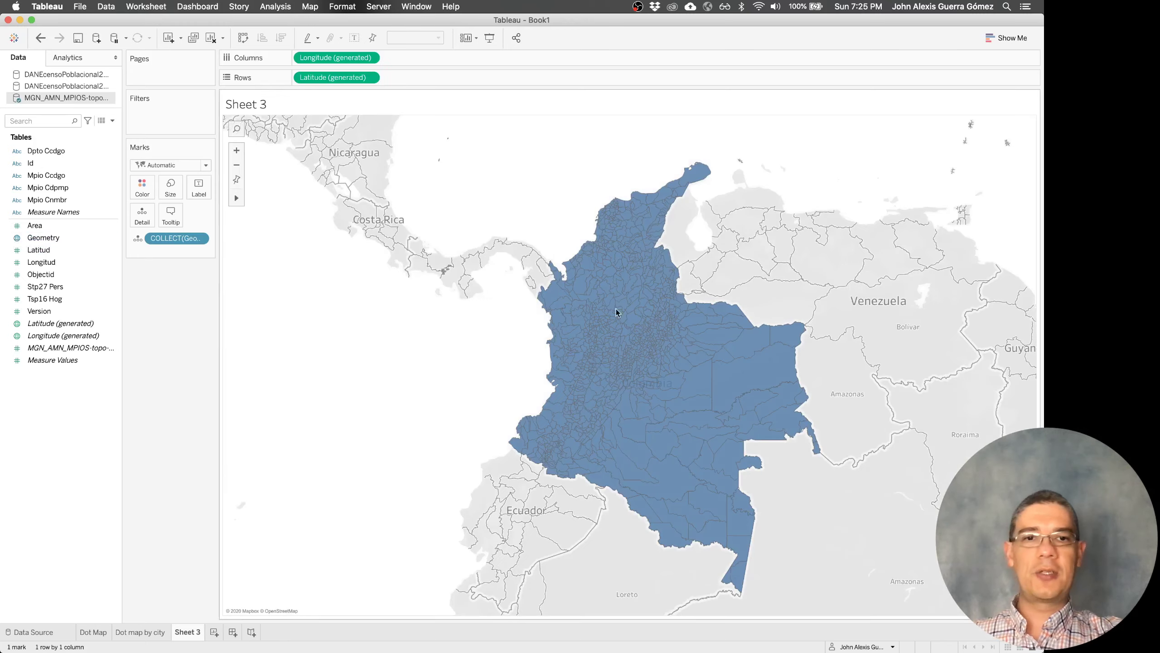
scroll(650, 415, "up", 3)
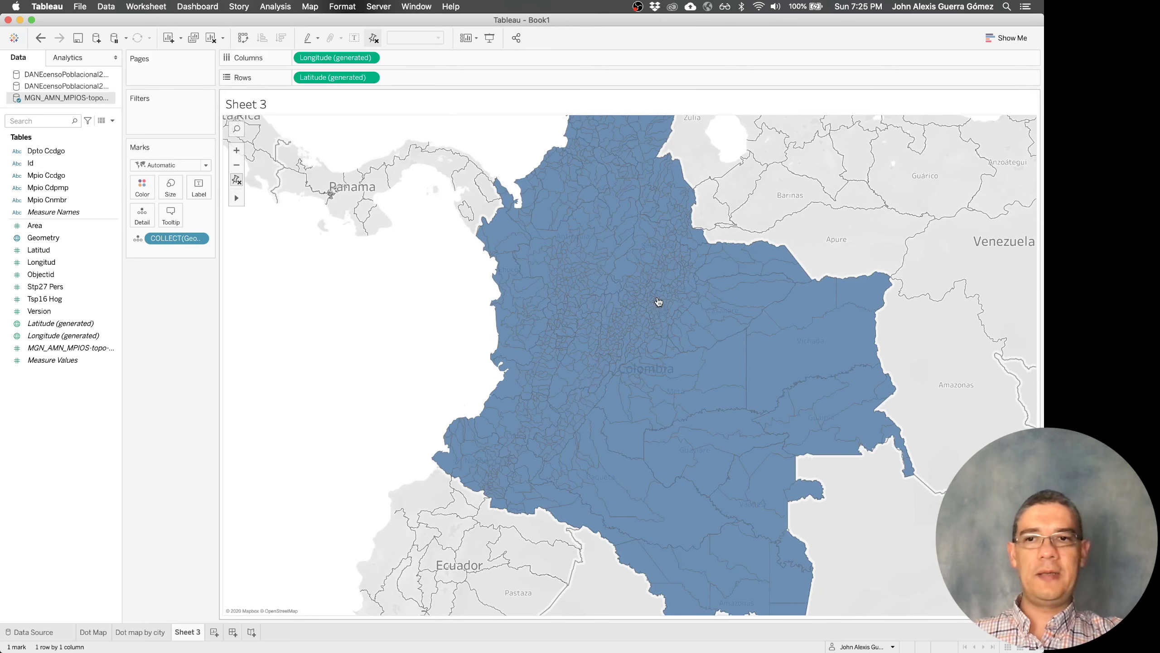
Color the municipality polygons by Stp27 Pers and turn off measure aggregation so each municipality gets its own value
left_click(108, 266)
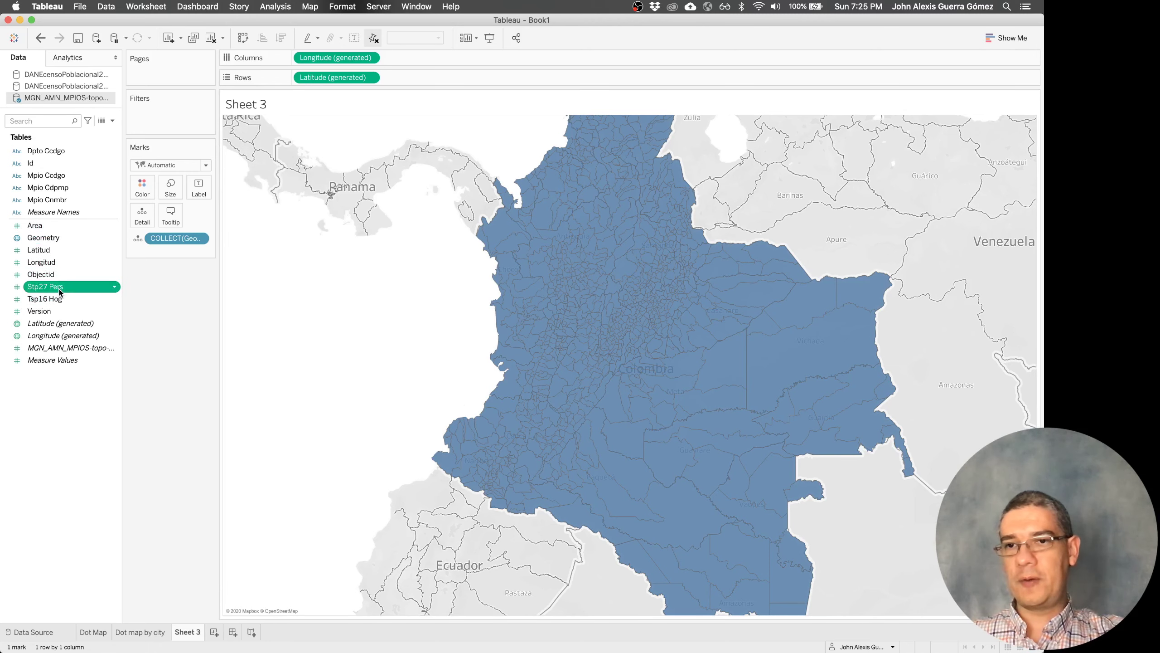
left_click_drag(44, 287, 142, 186)
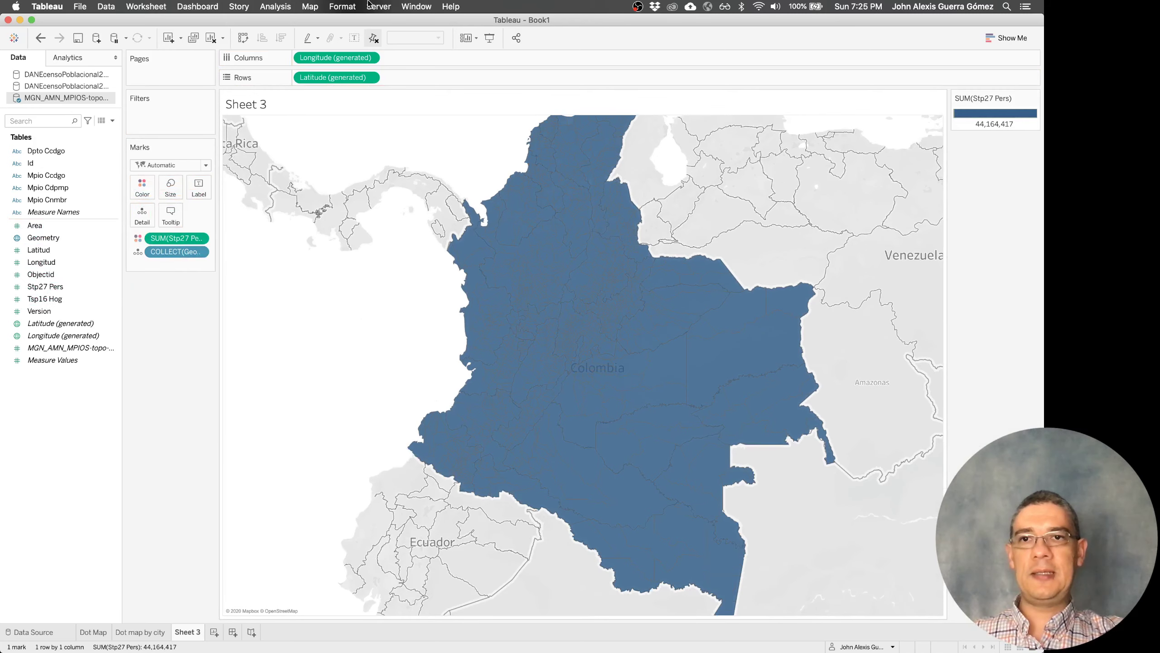
left_click(276, 7)
left_click(288, 32)
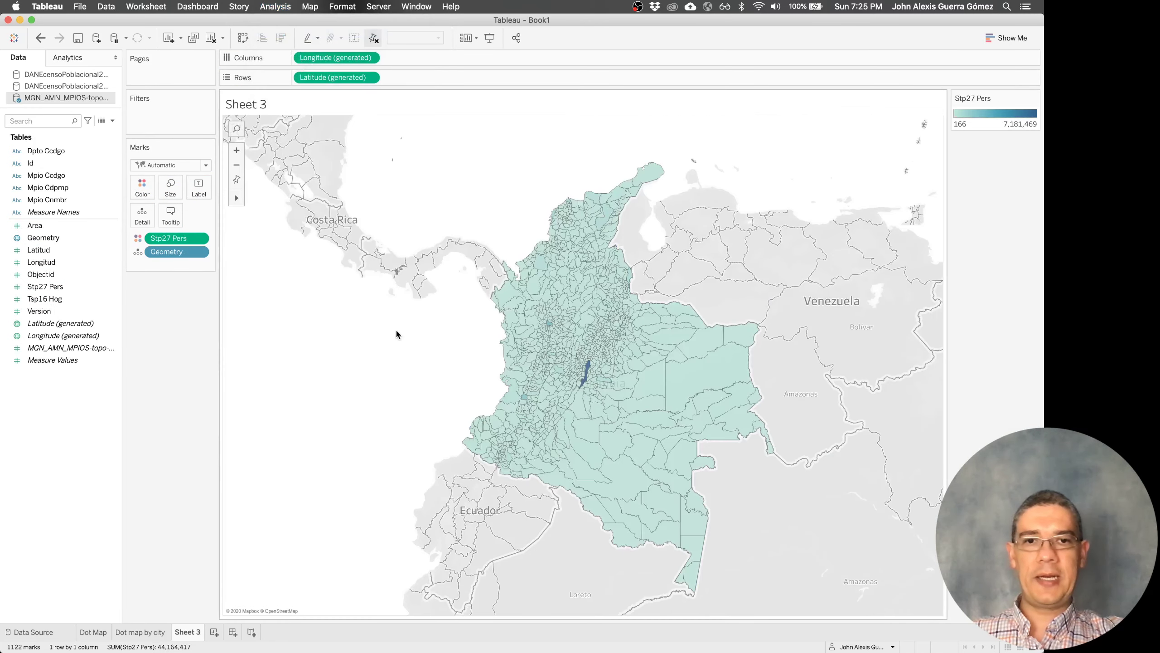
scroll(584, 384, "up", 3)
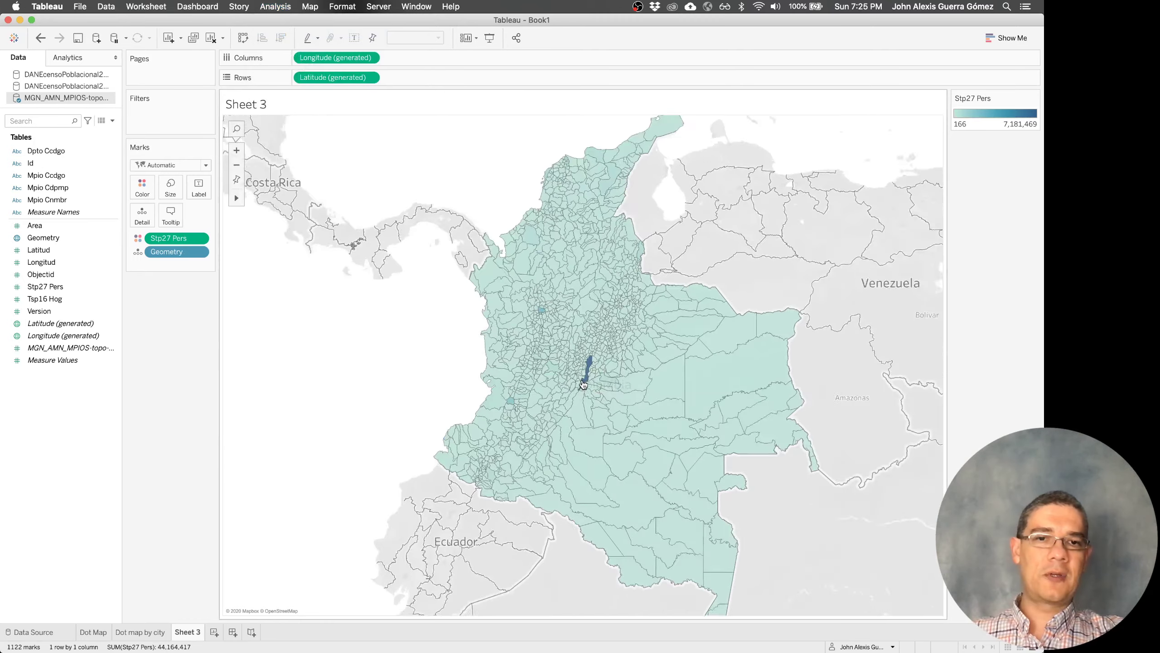
Replace the Stp27 Pers coloring of the municipality polygons with Dpto Ccdgo and examine the department areas, especially in southern Colombia
scroll(584, 383, "up", 3)
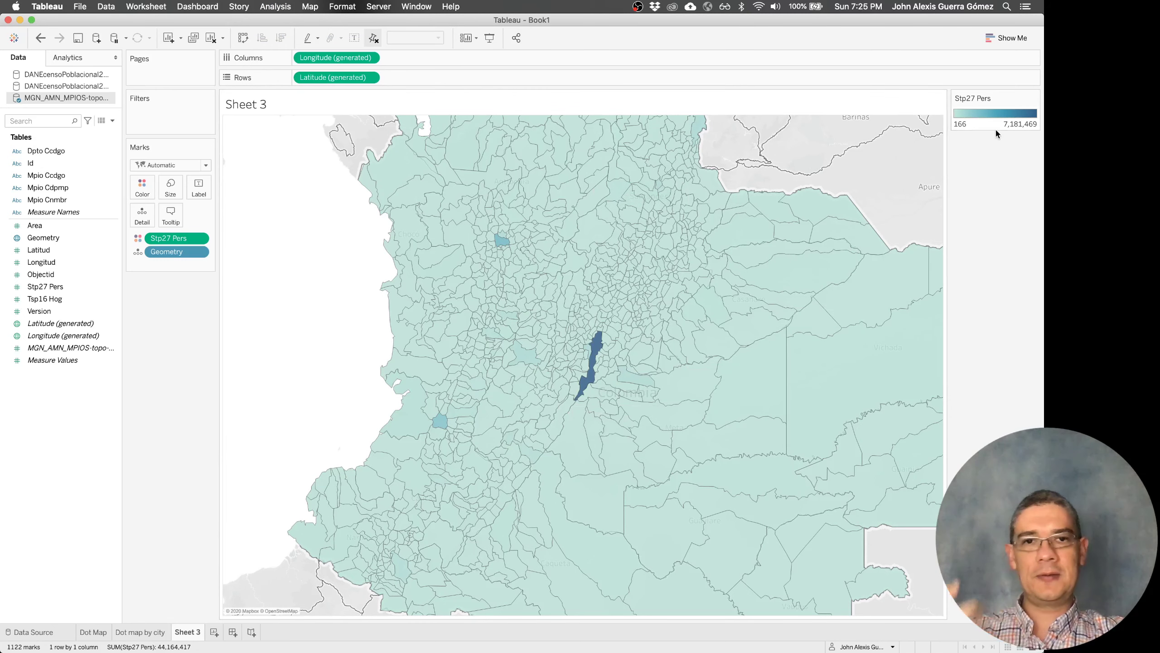
scroll(646, 457, "down", 5)
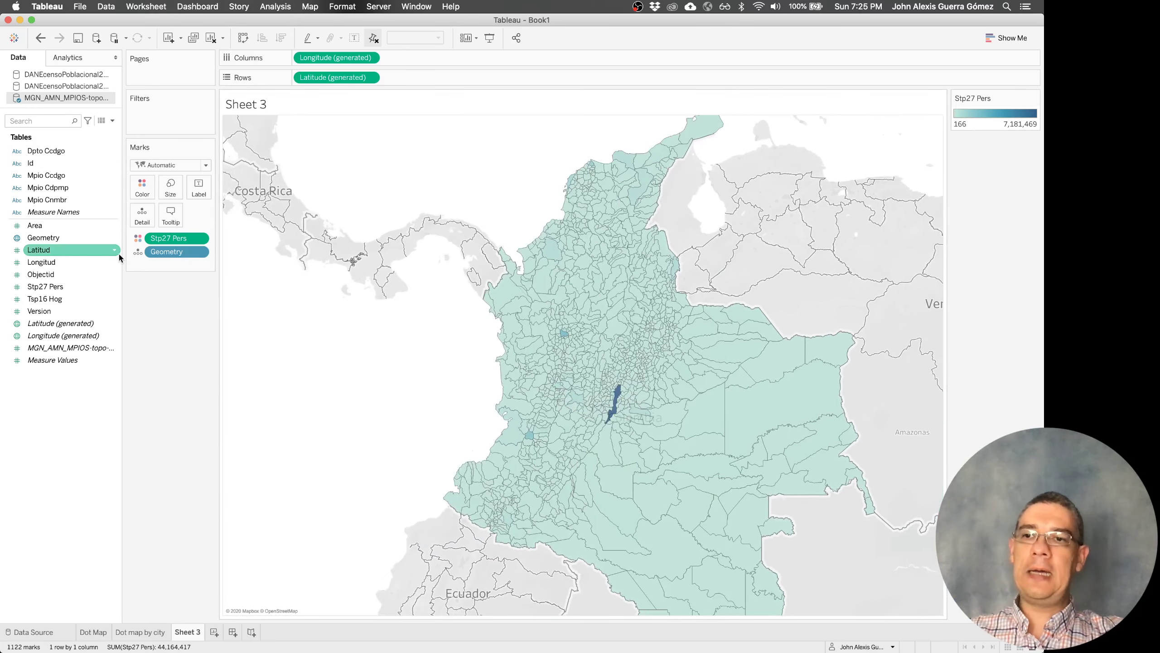
left_click(41, 153)
left_click_drag(41, 154, 148, 192)
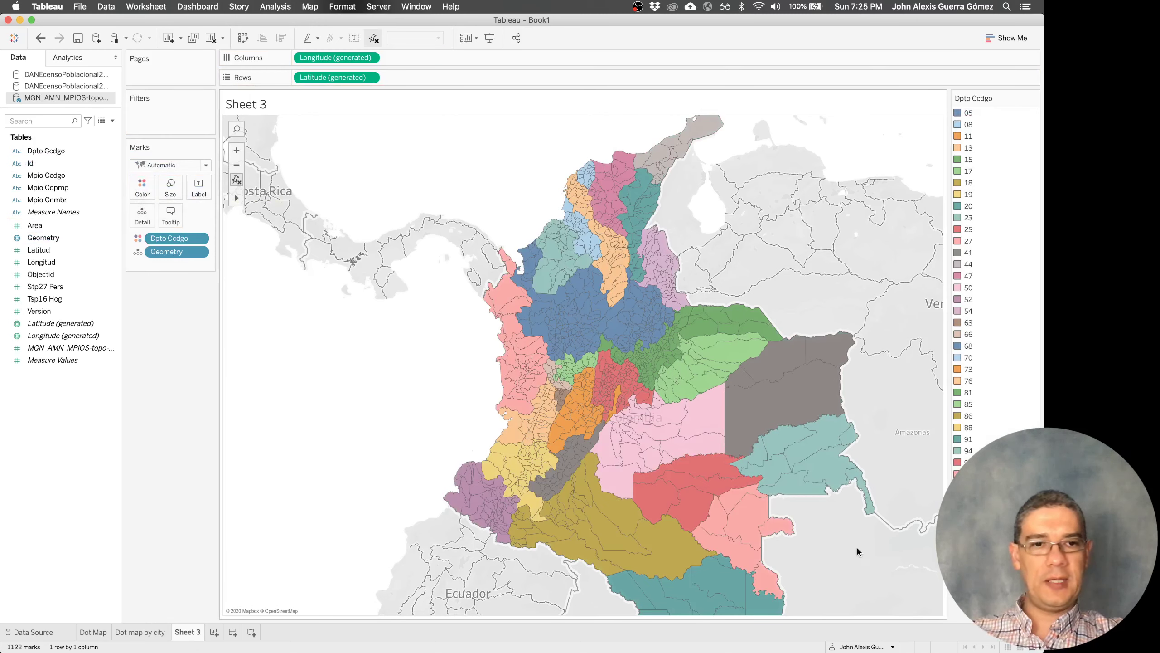
scroll(853, 557, "down", 3)
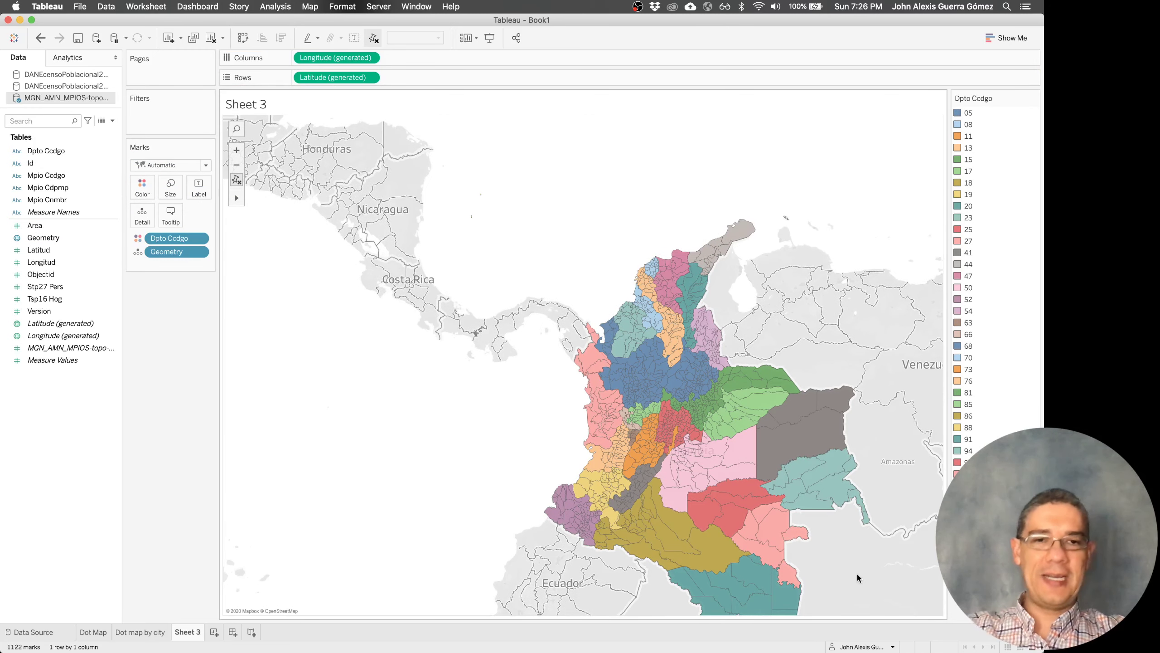
left_click_drag(842, 544, 790, 485)
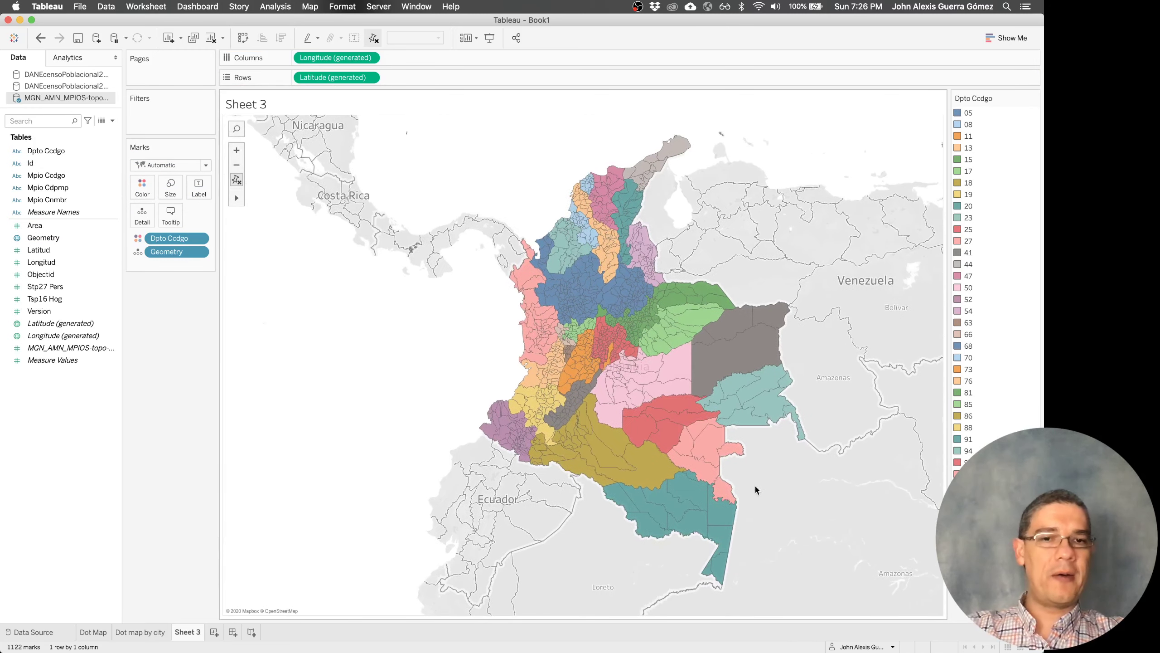
scroll(654, 490, "up", 4)
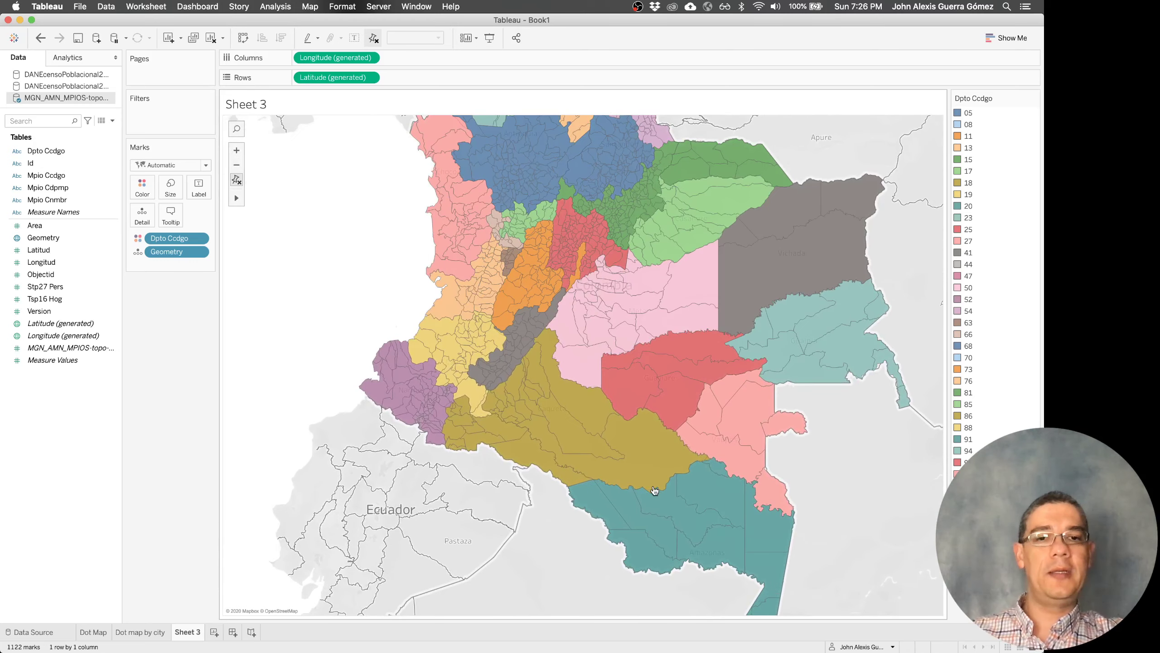
scroll(654, 490, "up", 2)
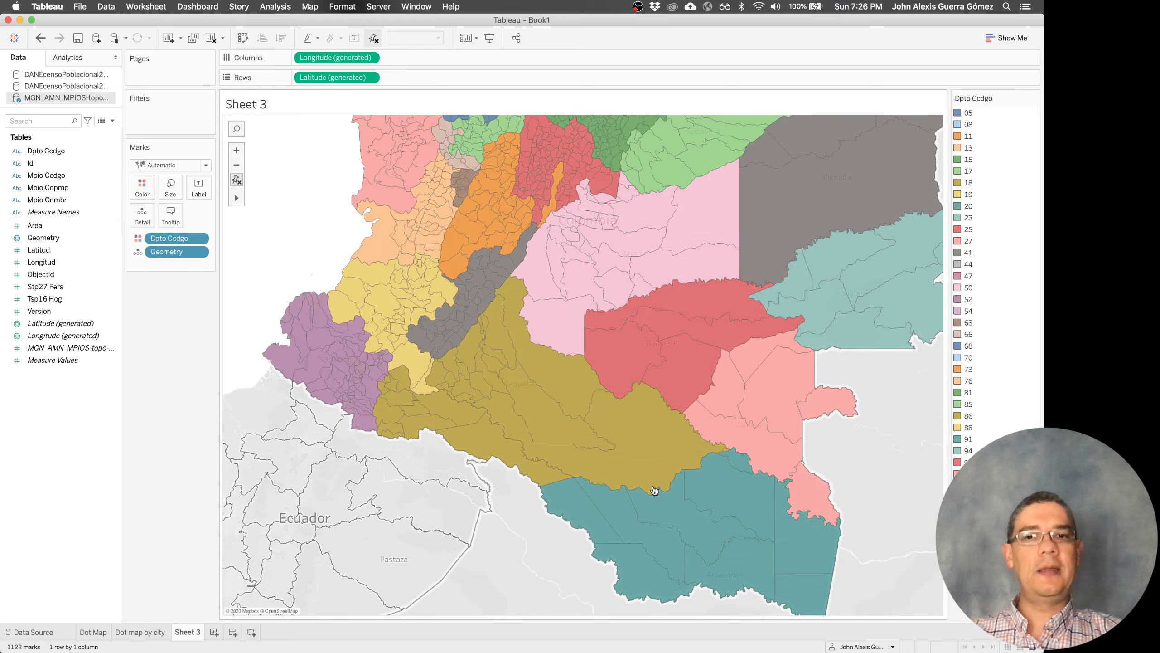